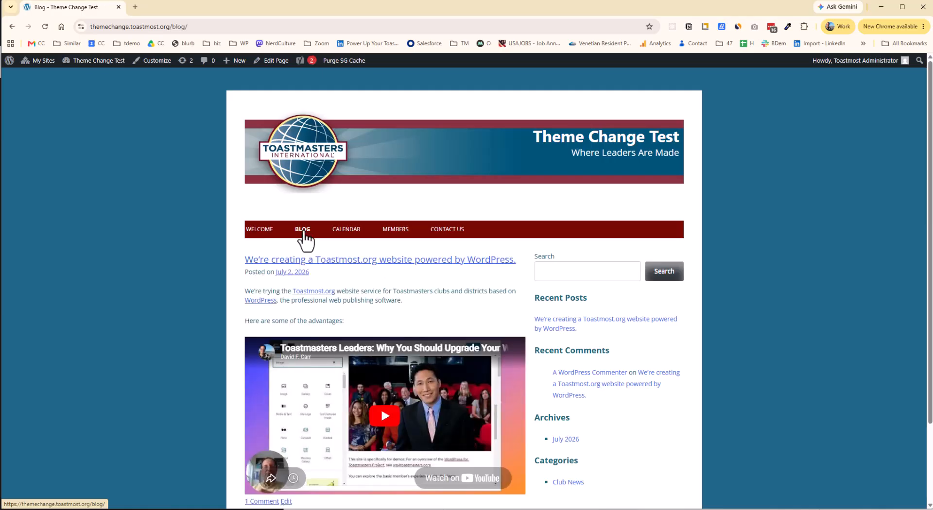
# Customize the theme's colors, changing the site's background to a slightly lighter shade of the palette blue
pyautogui.click(152, 60)
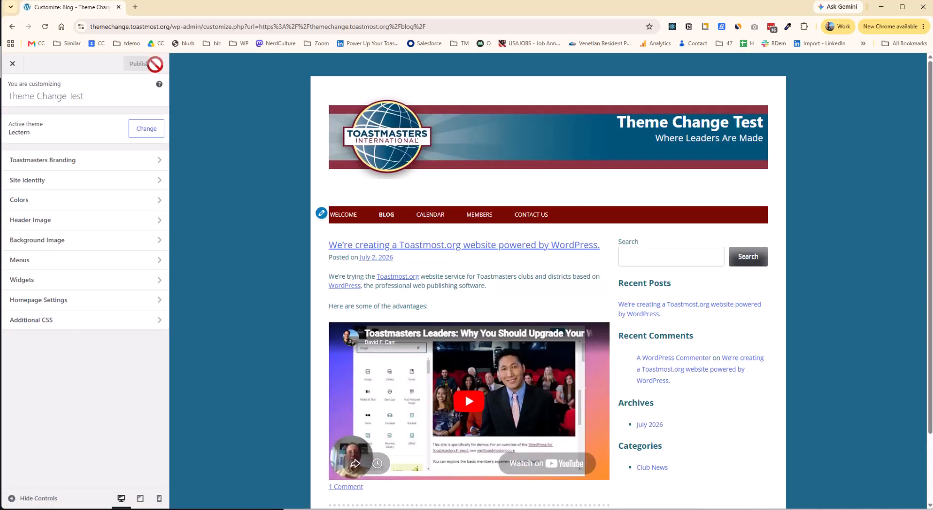
pyautogui.click(128, 201)
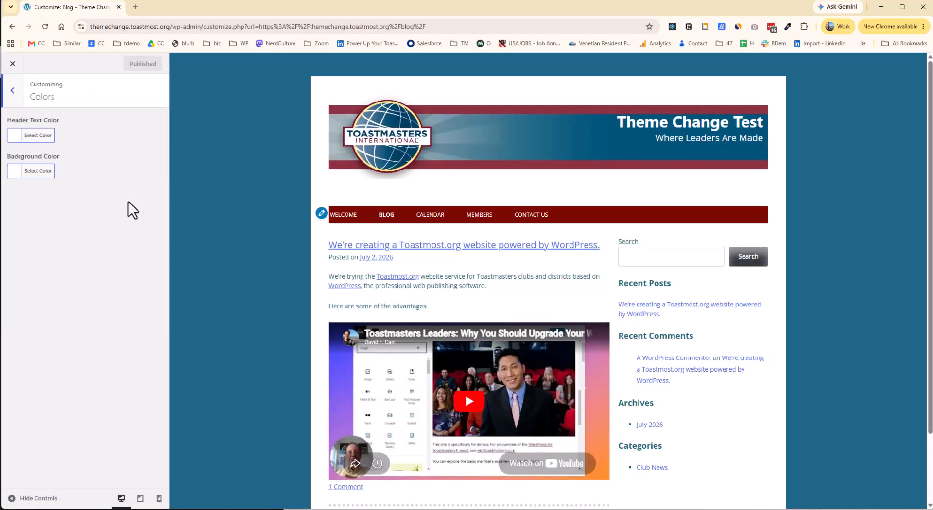
pyautogui.click(13, 175)
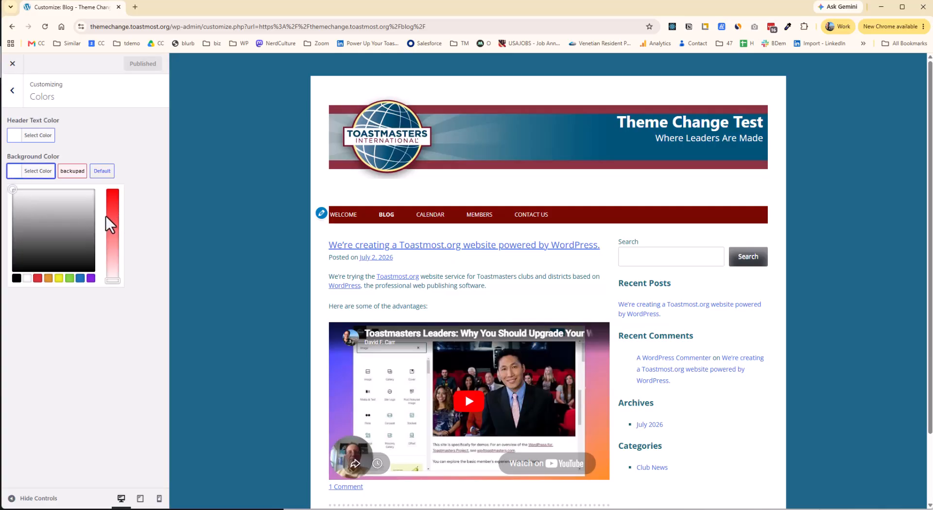
pyautogui.click(112, 203)
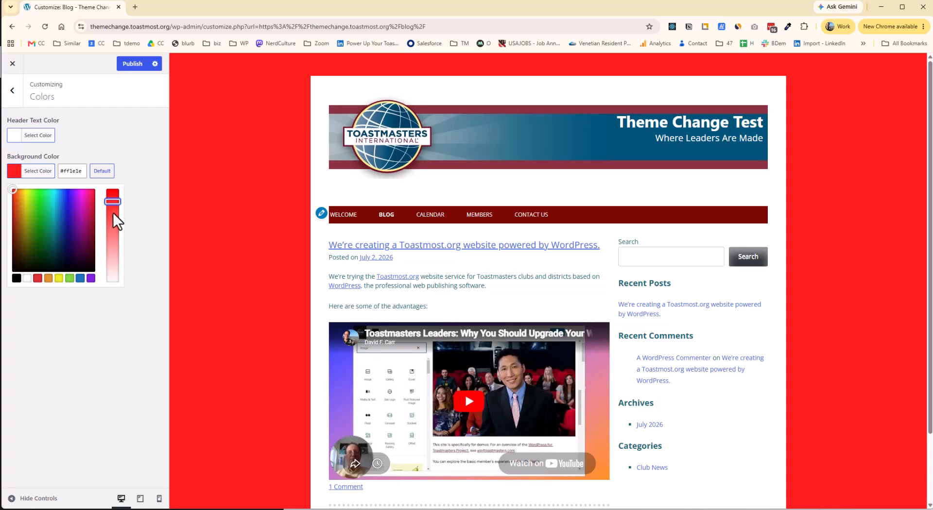
pyautogui.moveTo(115, 222); pyautogui.dragTo(113, 247)
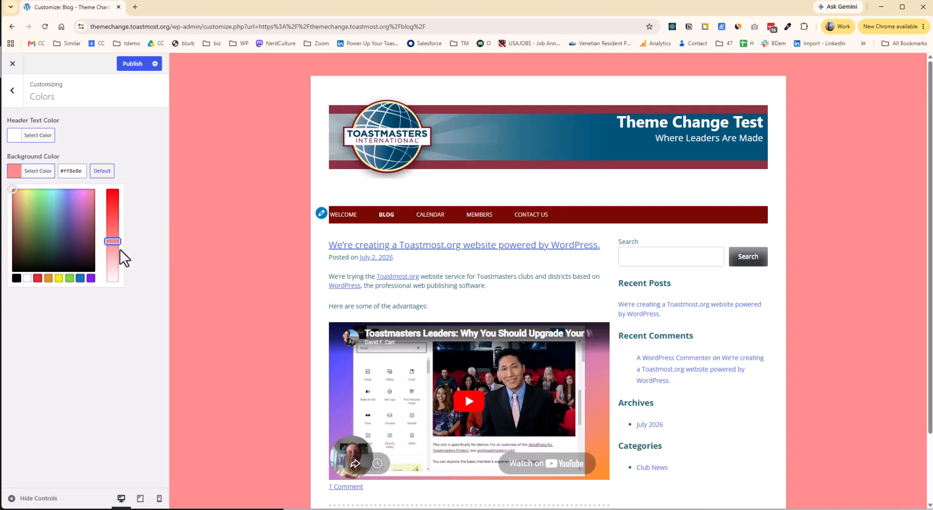
pyautogui.click(69, 278)
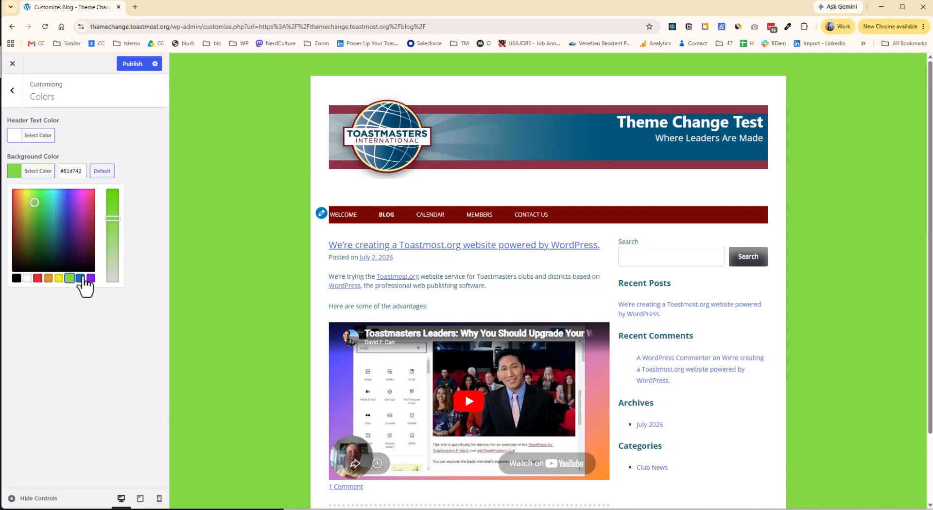
pyautogui.click(80, 278)
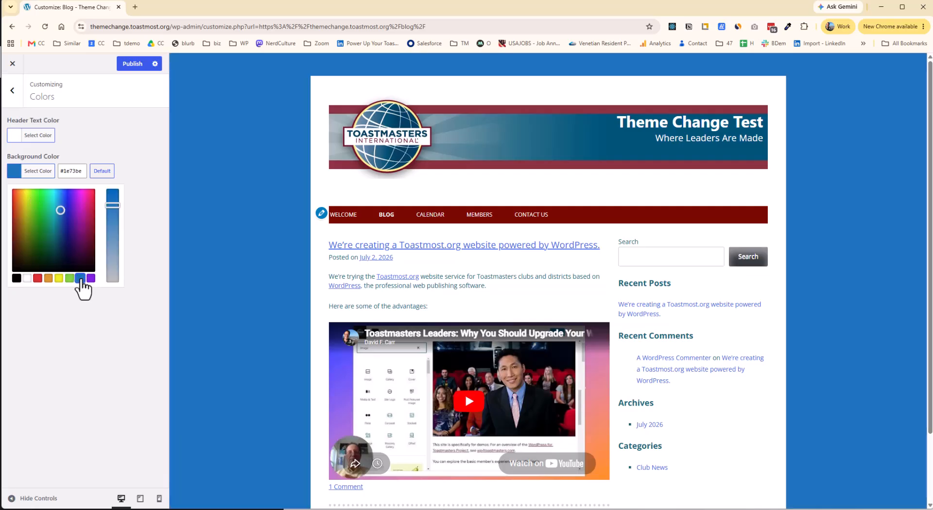
pyautogui.press('Escape')
# Move Blog below Calendar in the Top Menu and publish the customizations
pyautogui.click(75, 262)
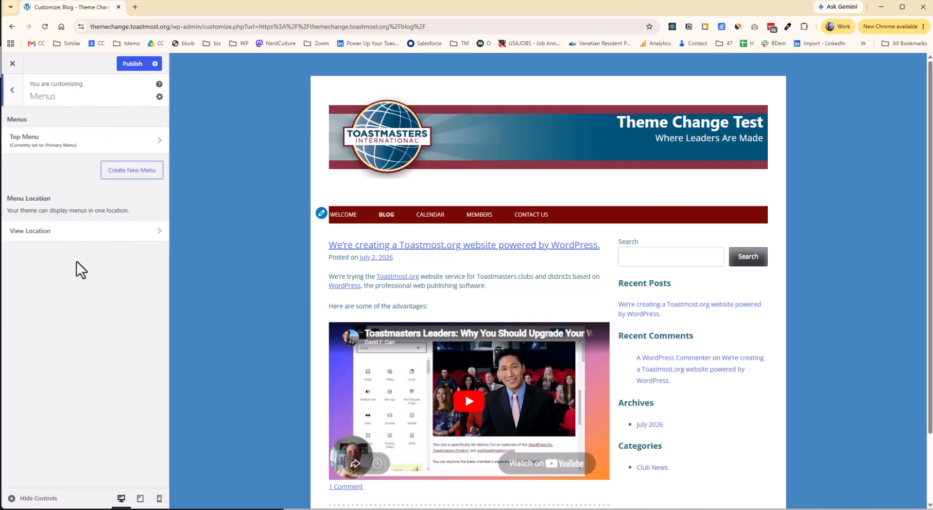
pyautogui.click(66, 140)
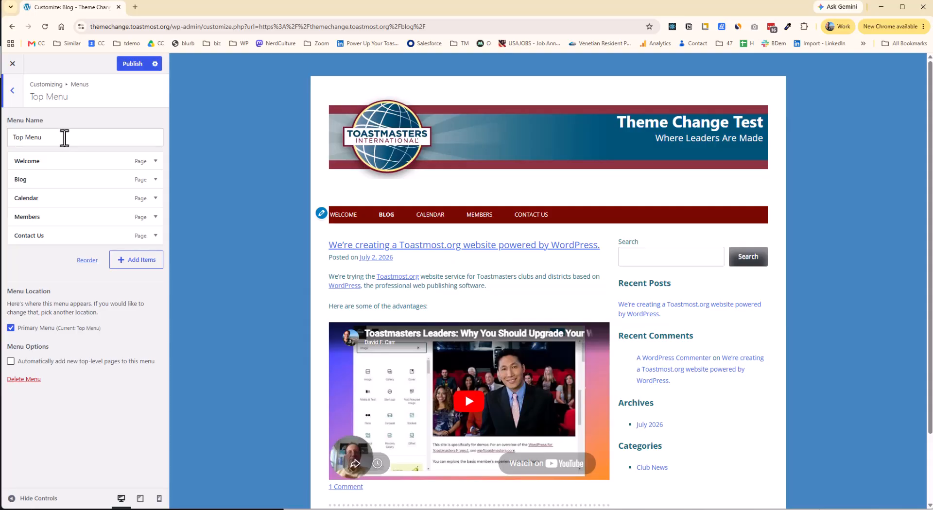
pyautogui.moveTo(63, 183); pyautogui.dragTo(63, 201)
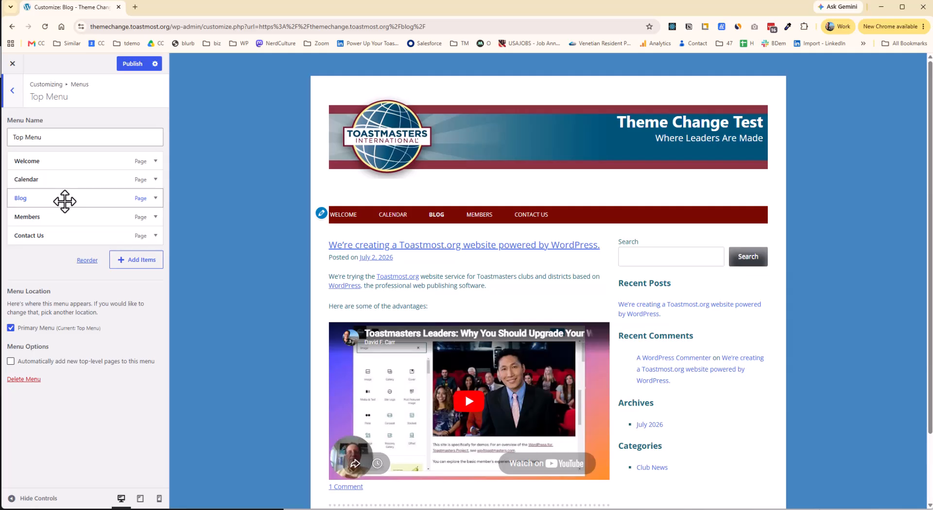
pyautogui.click(131, 64)
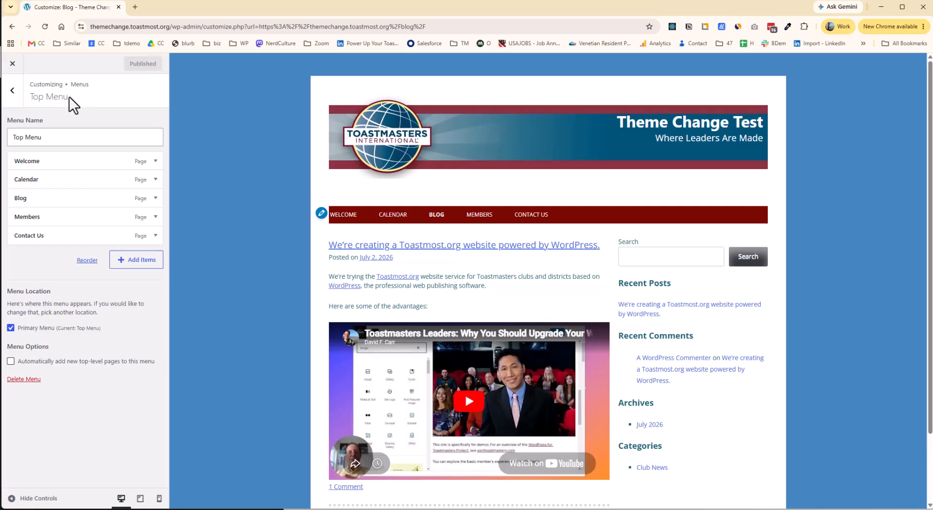
pyautogui.click(13, 66)
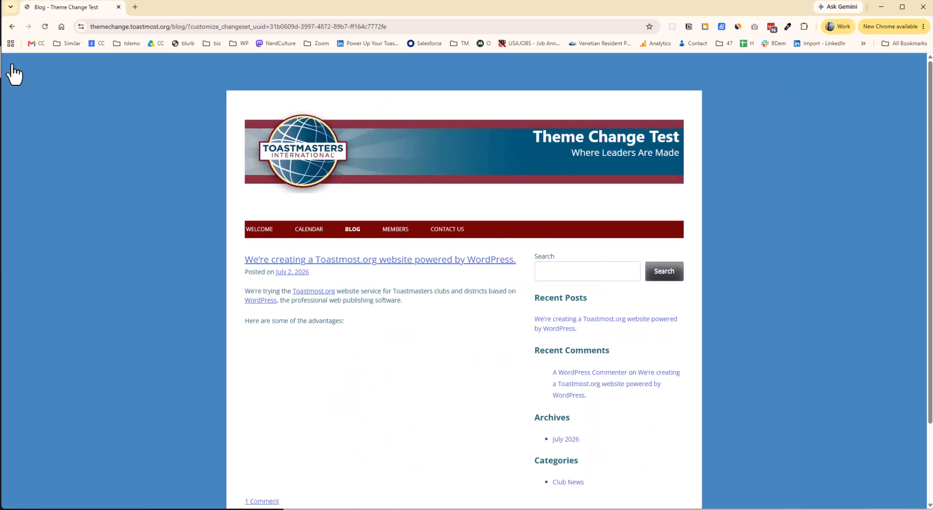
# Activate the Maroon Banner 2024 theme from the site's installed themes
pyautogui.moveTo(13, 69)
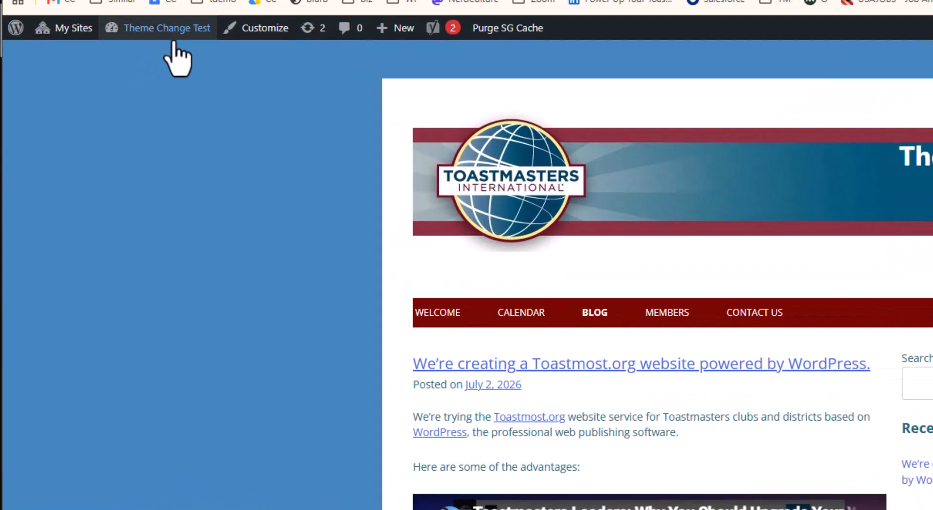
pyautogui.moveTo(102, 64)
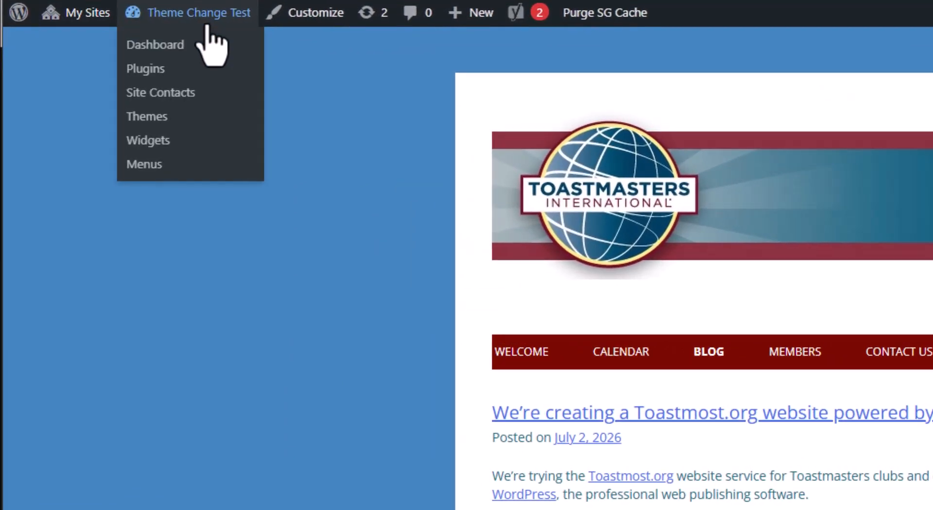
pyautogui.click(154, 121)
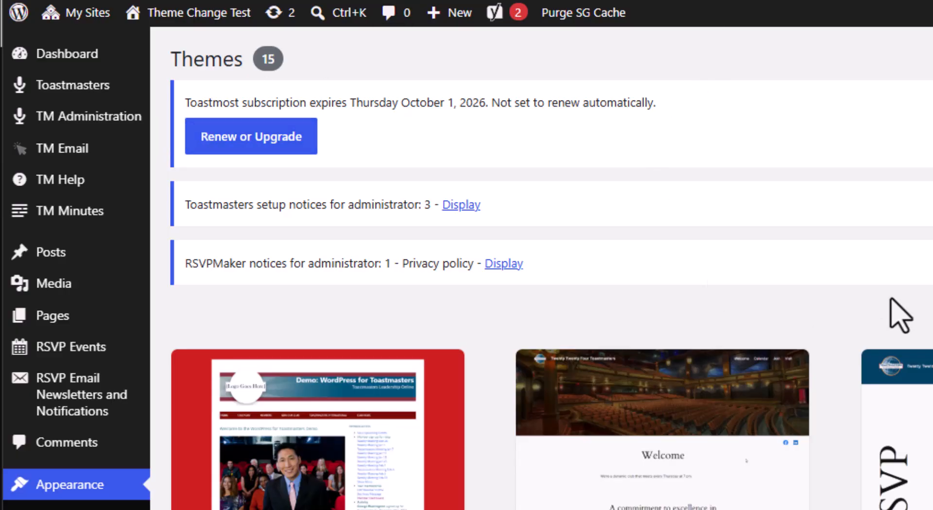
pyautogui.scroll(-8, 912, 442)
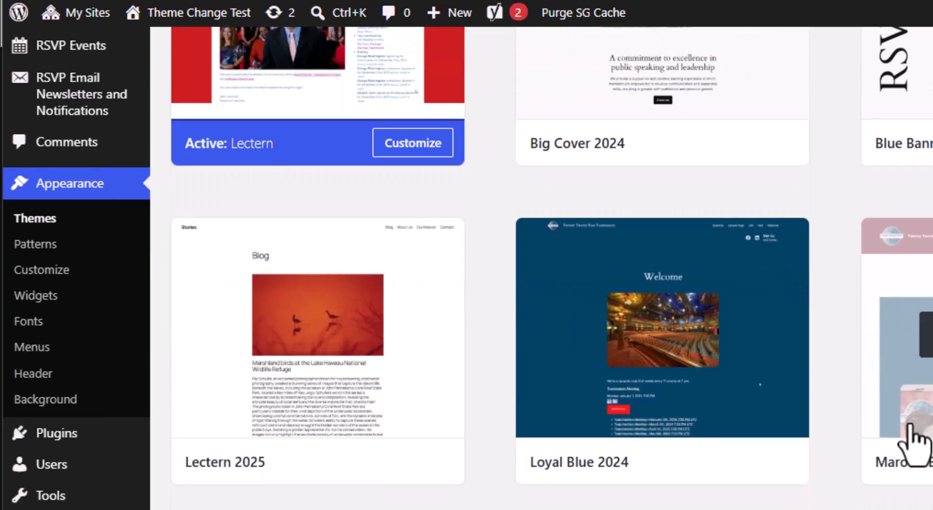
pyautogui.moveTo(797, 452)
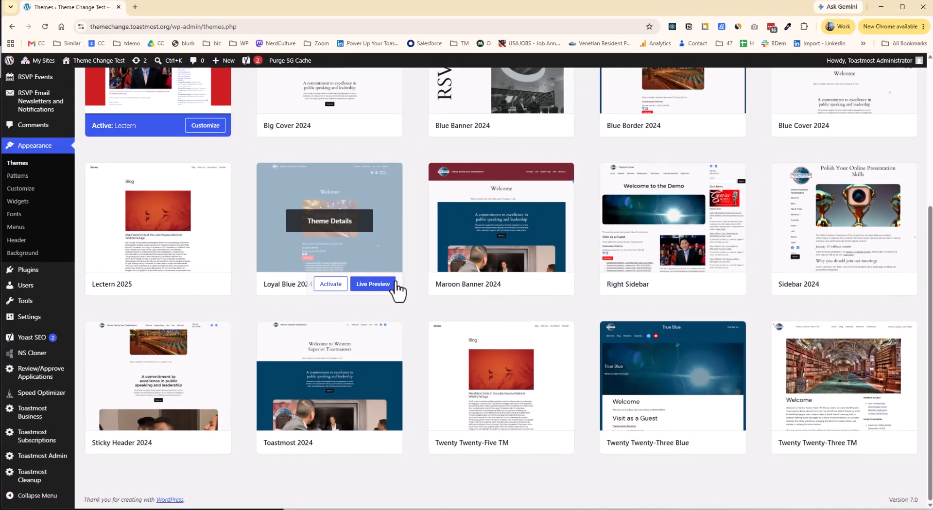
pyautogui.moveTo(537, 301)
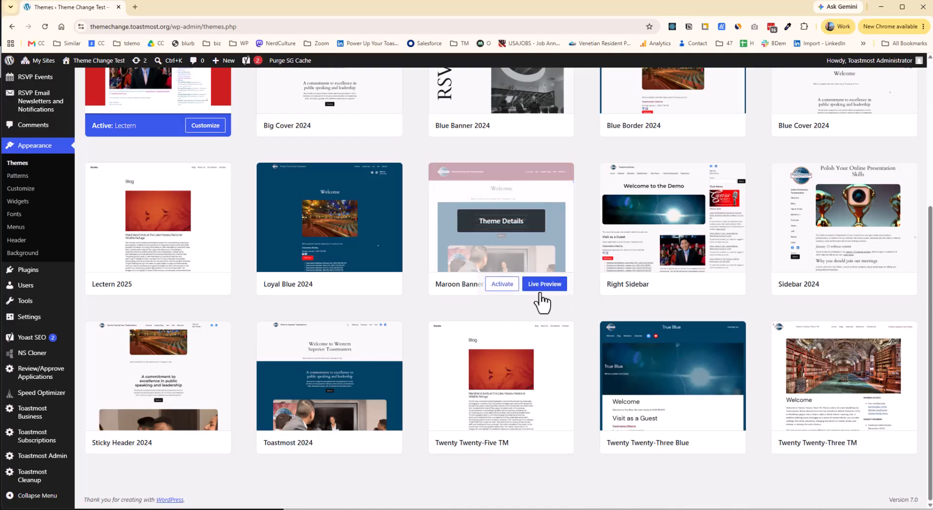
pyautogui.click(503, 287)
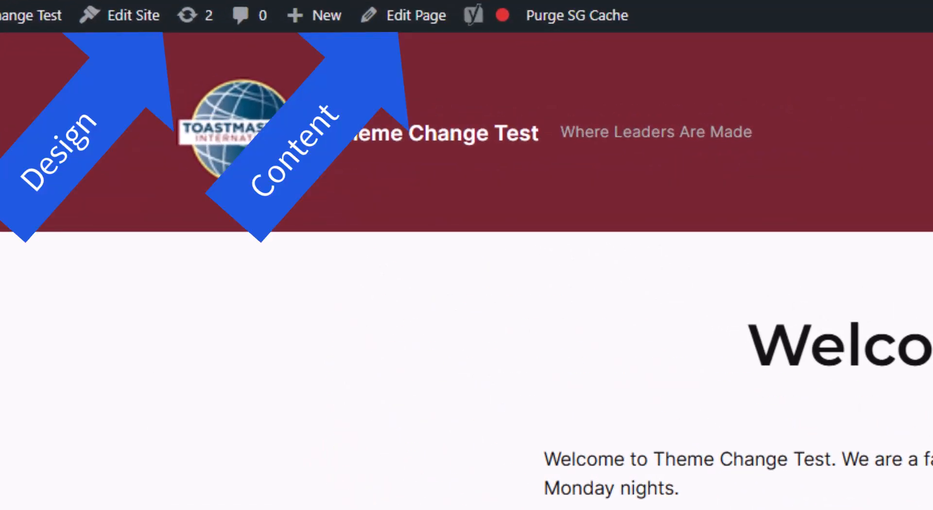
# Move the members photo on the Welcome page below the paragraph about group photos and save the page
pyautogui.scroll(-15, 486, 272)
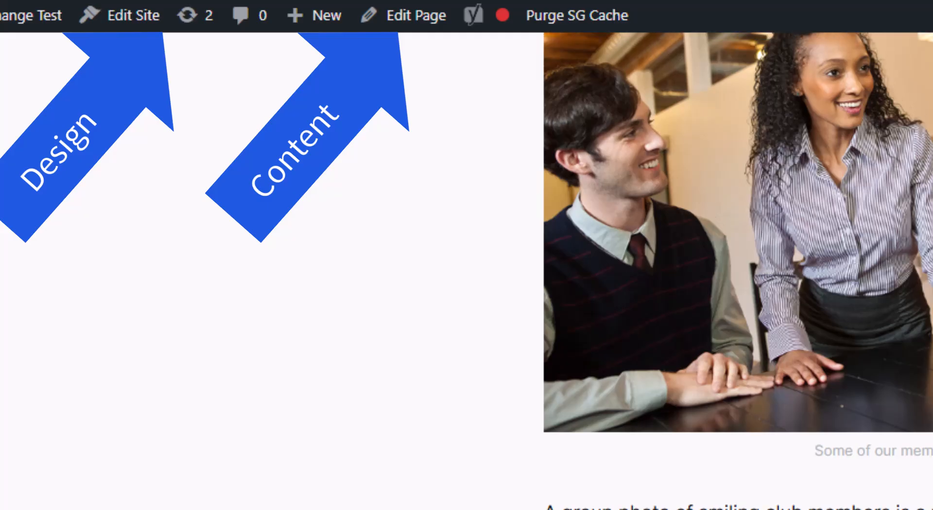
pyautogui.scroll(15, 486, 272)
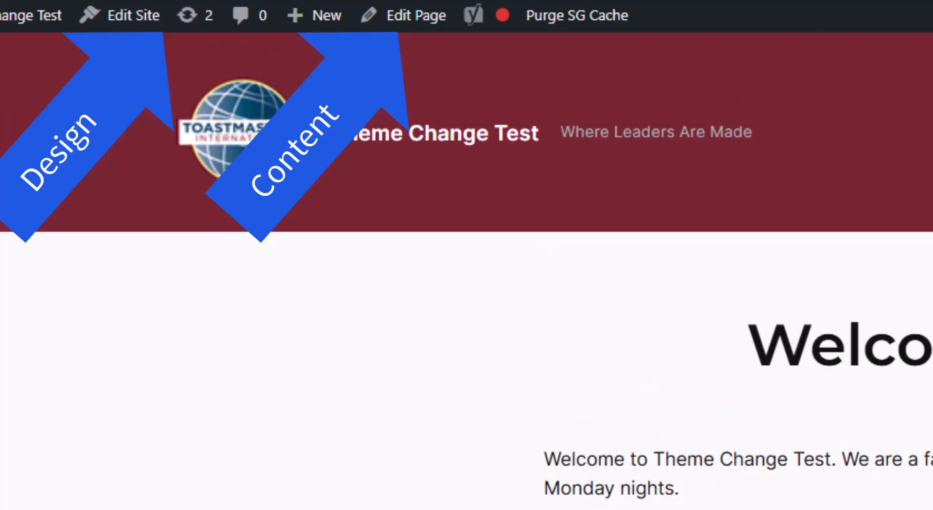
pyautogui.click(415, 21)
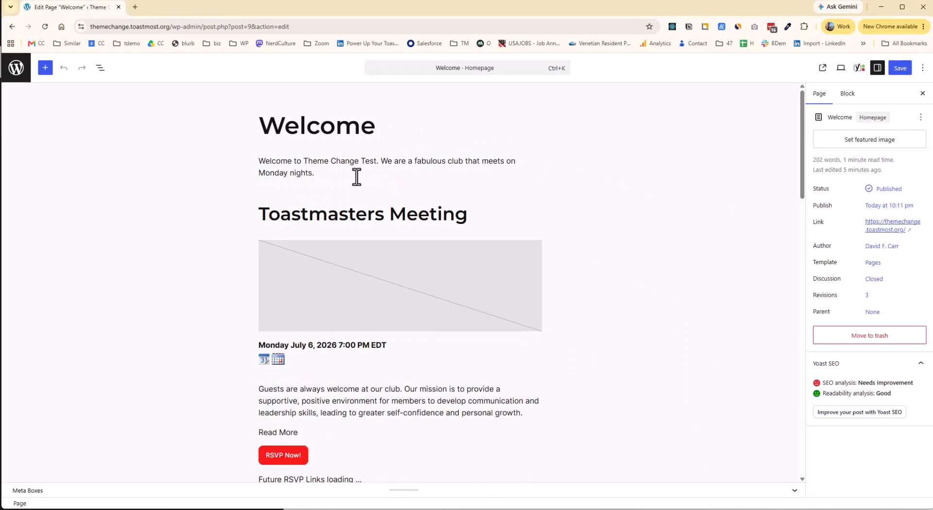
pyautogui.click(358, 177)
pyautogui.scroll(-10, 357, 177)
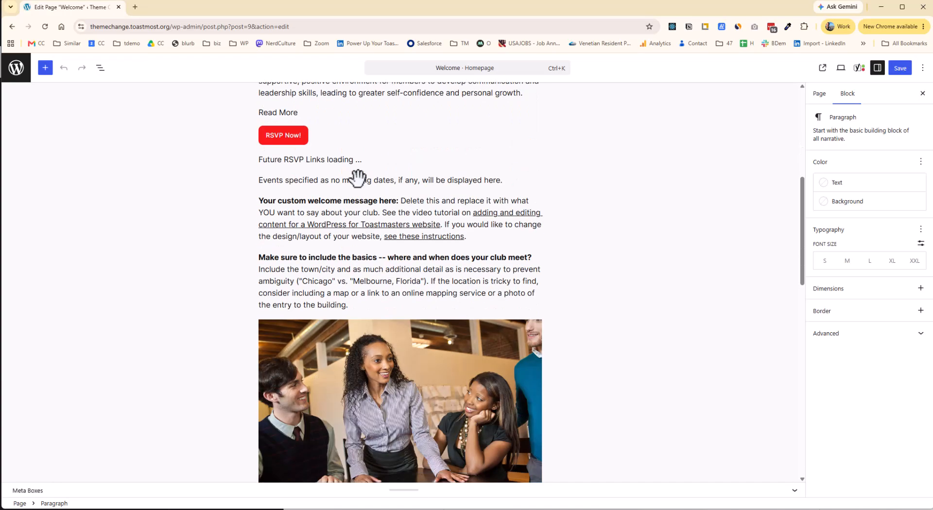
pyautogui.click(368, 235)
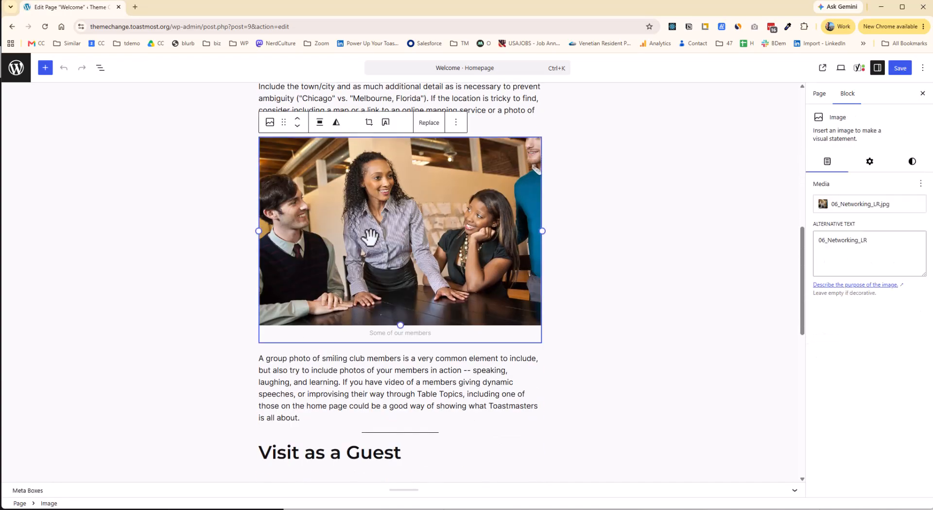
pyautogui.scroll(-2, 311, 141)
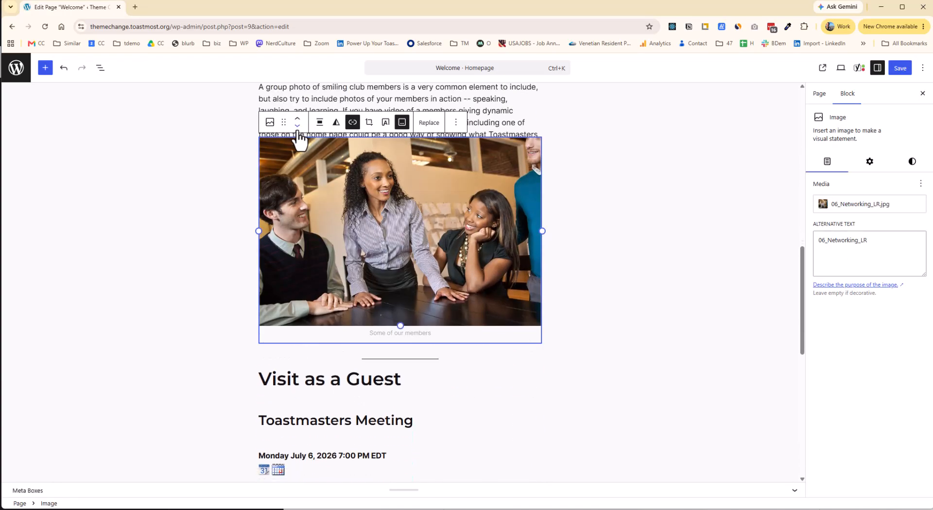
pyautogui.scroll(12, 547, 165)
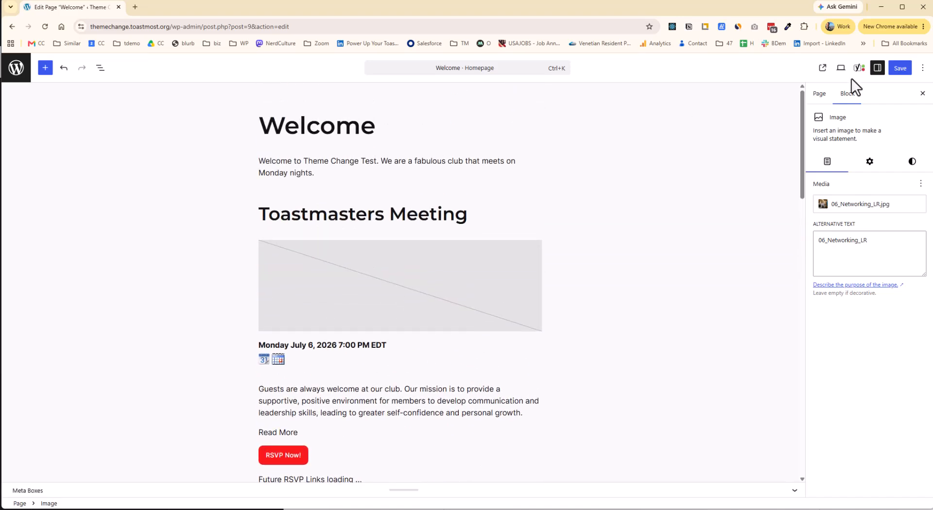
pyautogui.click(898, 68)
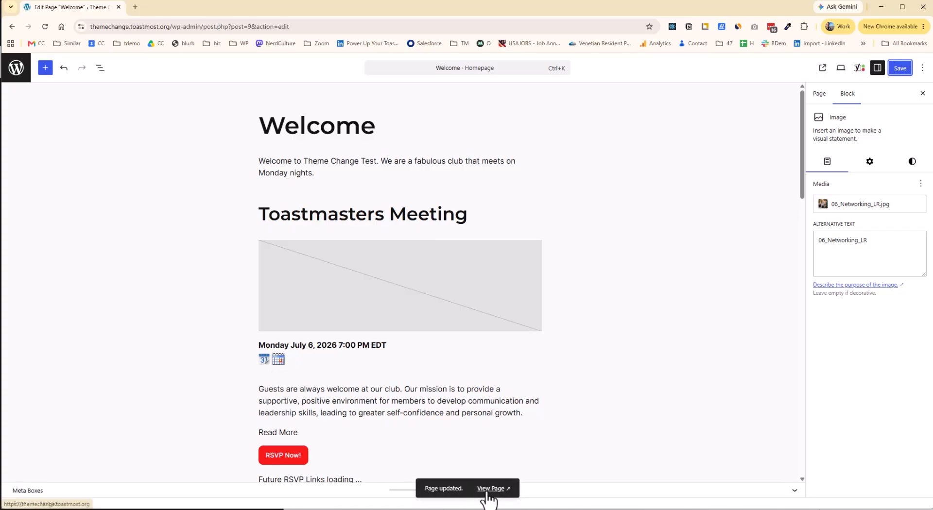
# View the published Welcome page and check where the members photo sits
pyautogui.click(490, 489)
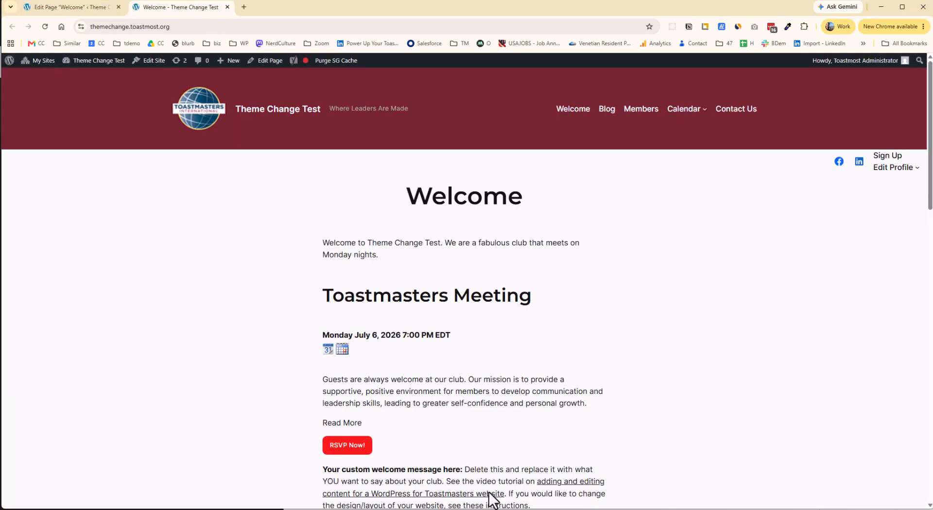
pyautogui.scroll(-8, 597, 412)
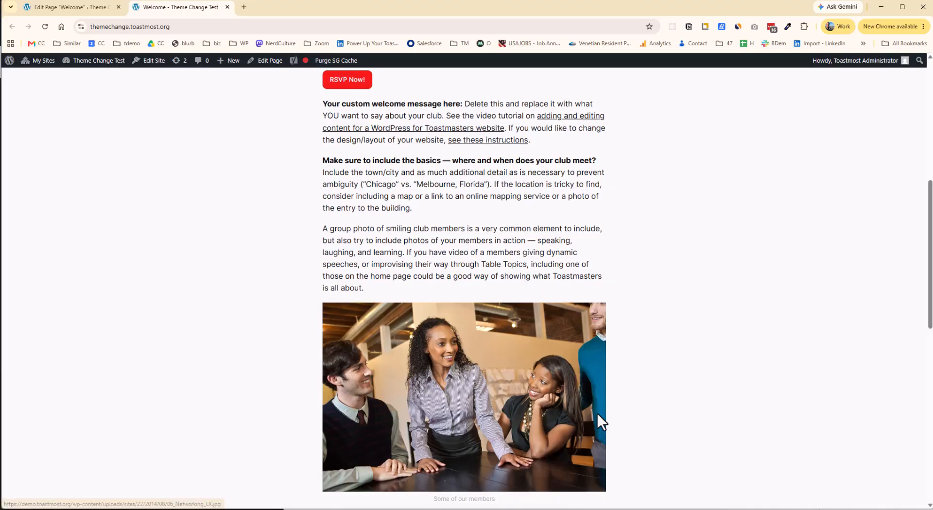
pyautogui.scroll(-3, 597, 413)
pyautogui.scroll(10, 597, 412)
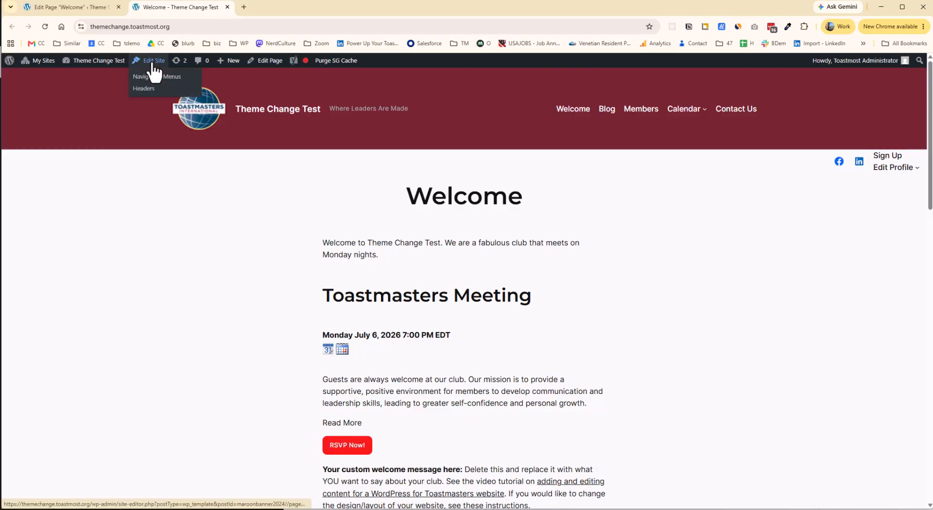
# Open the Pages template for site editing and dismiss the welcome guide
pyautogui.click(154, 66)
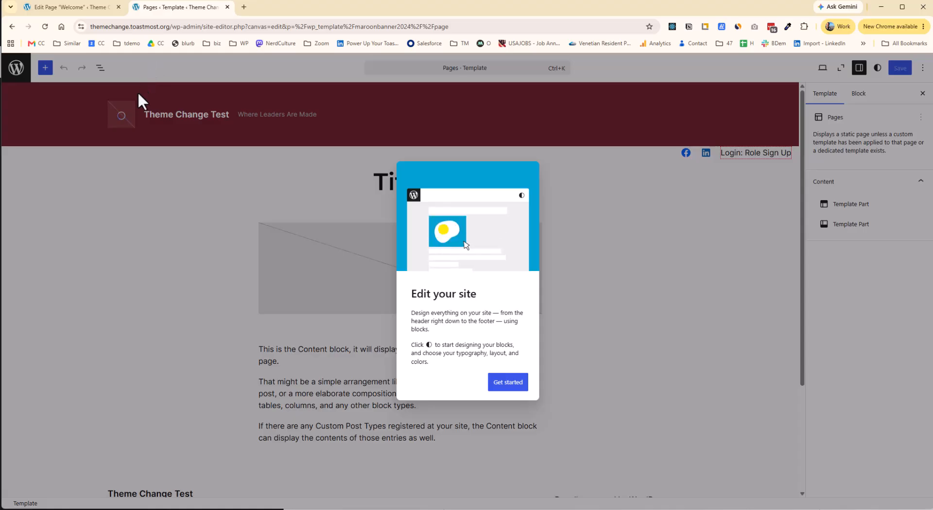
pyautogui.click(510, 384)
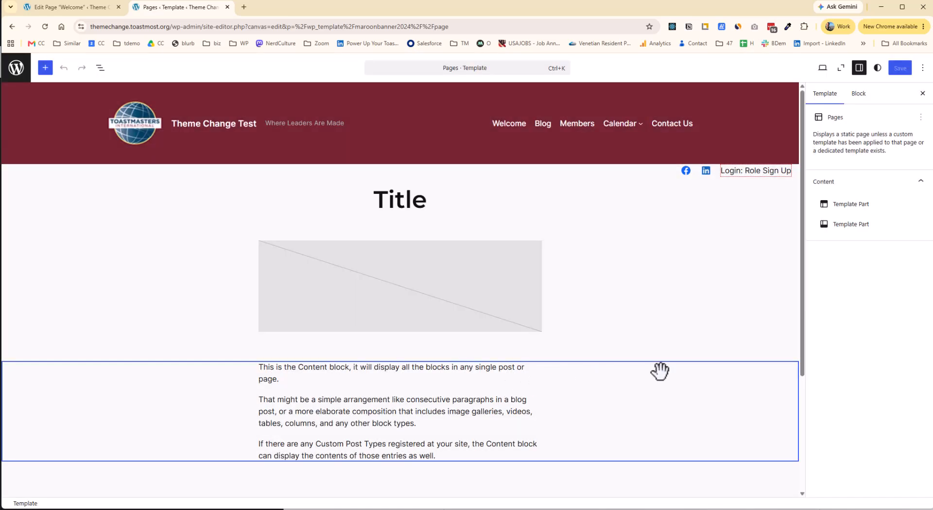
# Try turning off content width for inner blocks in the template's Content block, and turn it on again
pyautogui.click(581, 386)
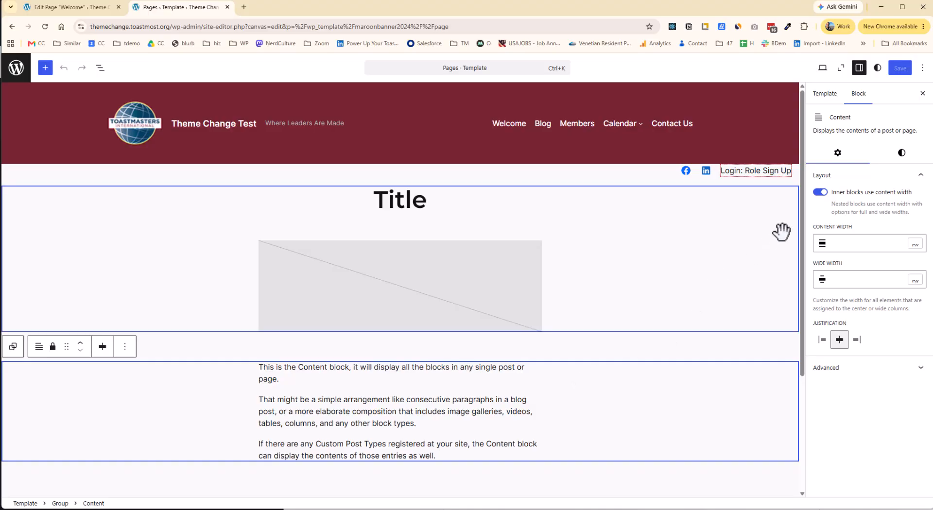
pyautogui.click(820, 193)
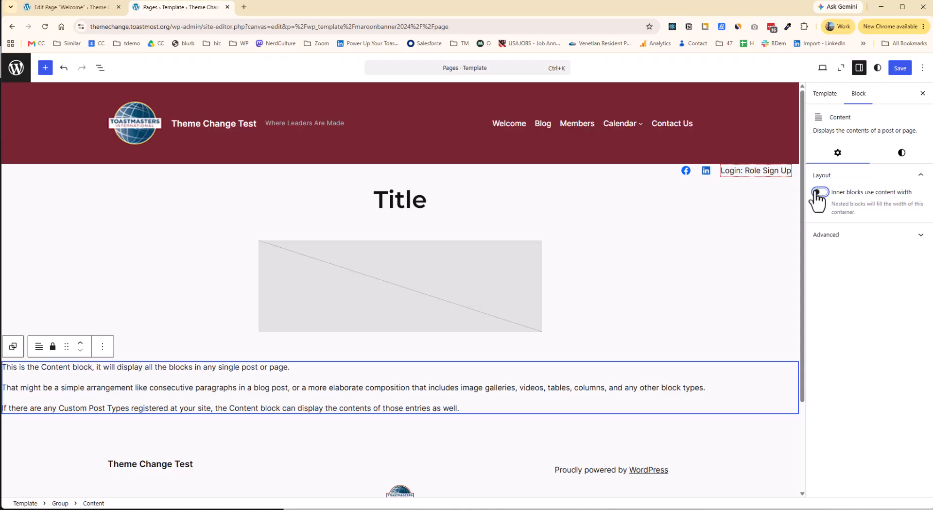
pyautogui.click(820, 193)
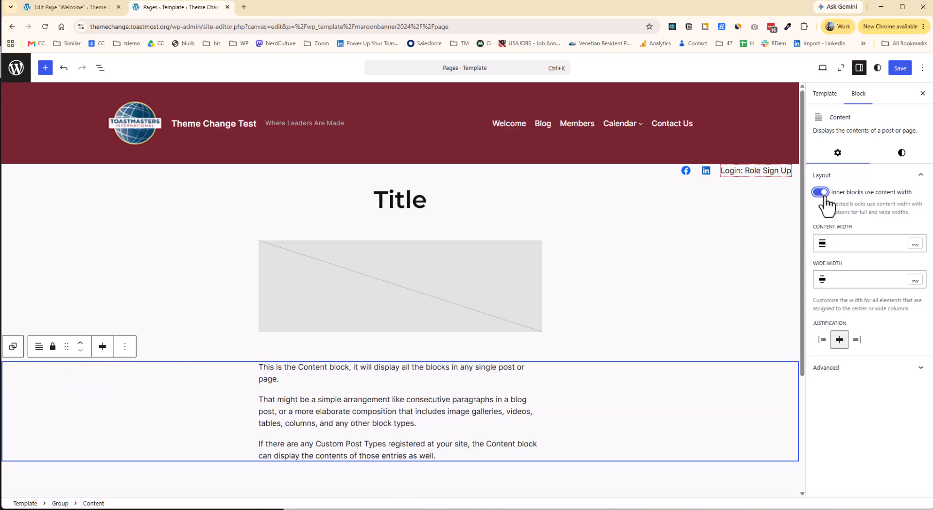
# Set the Content block's content width to 1200 and its wide width to 1500
pyautogui.click(849, 244)
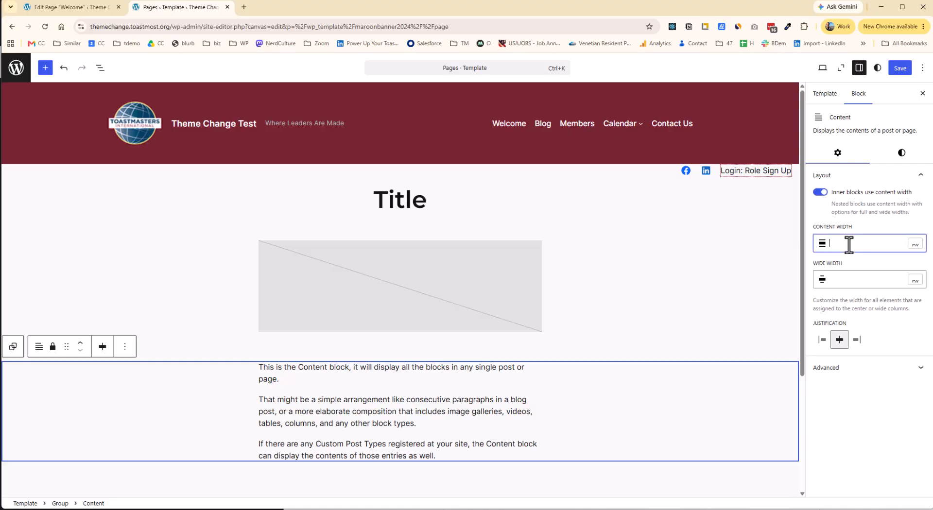
pyautogui.write('1200')
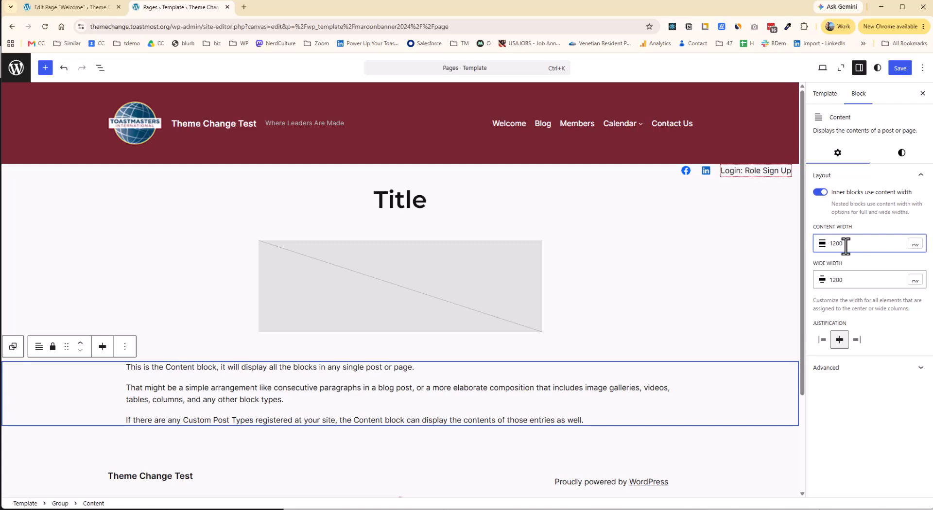
pyautogui.click(853, 280)
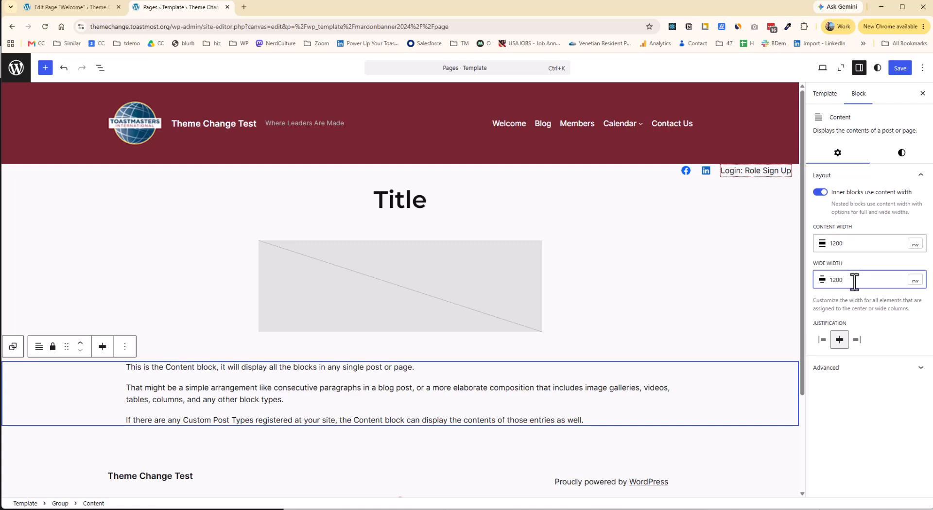
pyautogui.hotkey('shift', 'Left')
pyautogui.write('5')
pyautogui.click(862, 246)
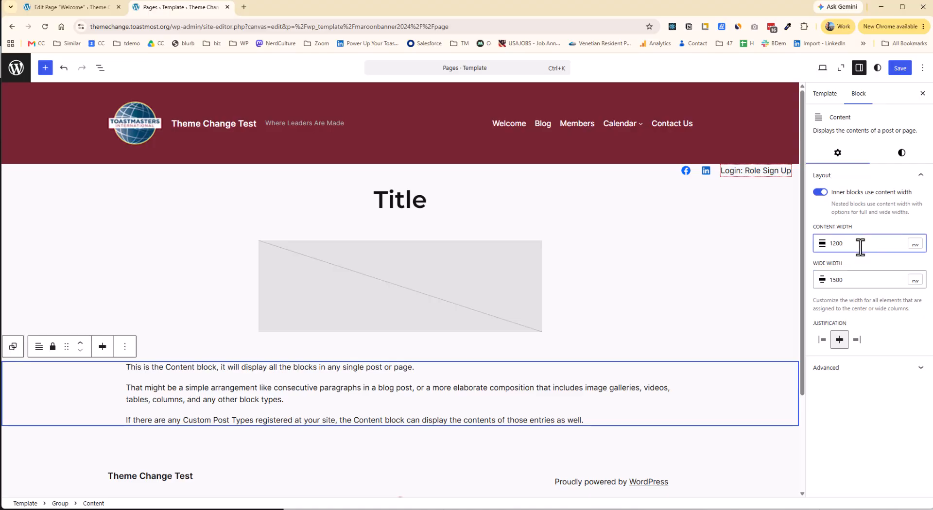
# Select the Header in the Pages template and open its original template part for editing
pyautogui.click(655, 288)
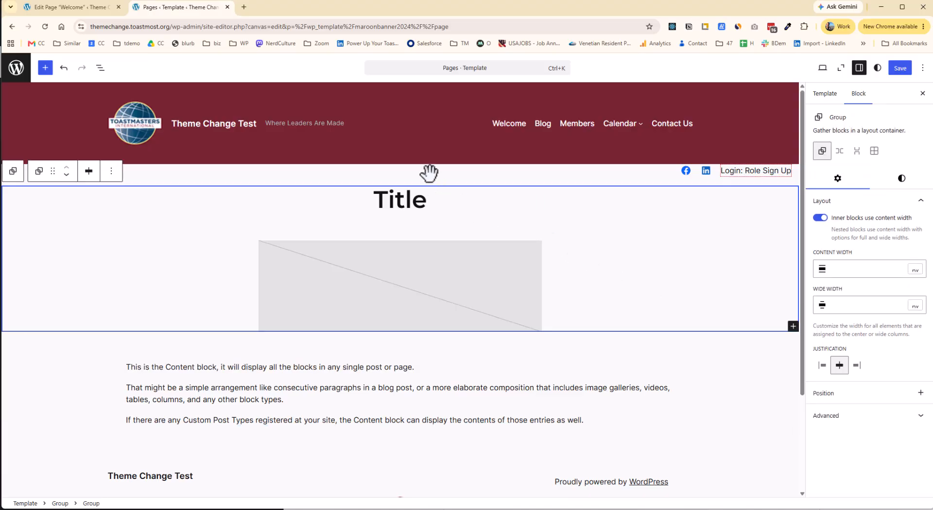
pyautogui.click(385, 144)
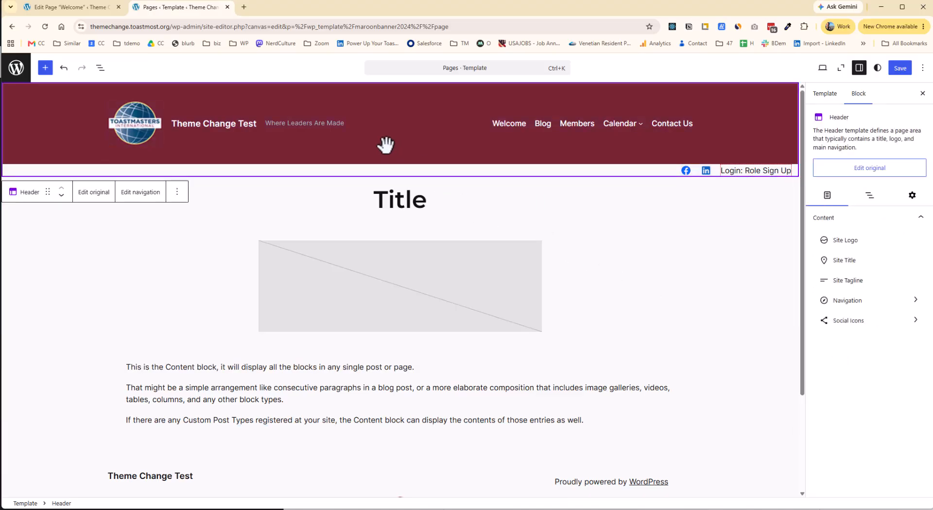
pyautogui.click(859, 179)
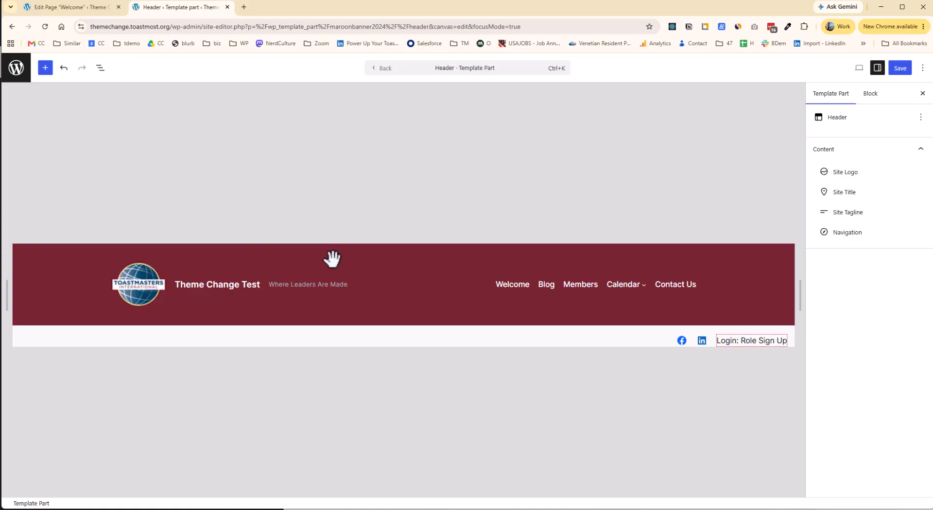
# Try Loyal Blue as the header banner group's background color, then set it to Happy Yellow
pyautogui.click(332, 259)
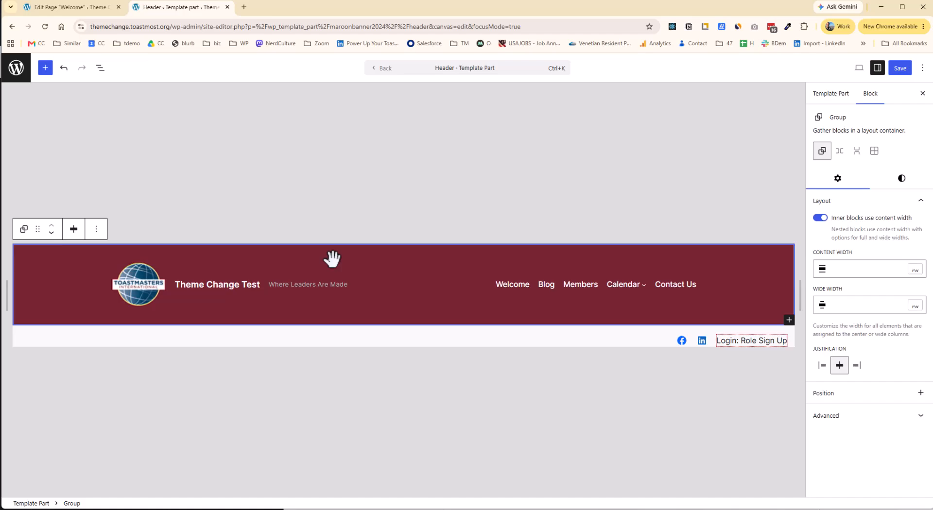
pyautogui.click(901, 178)
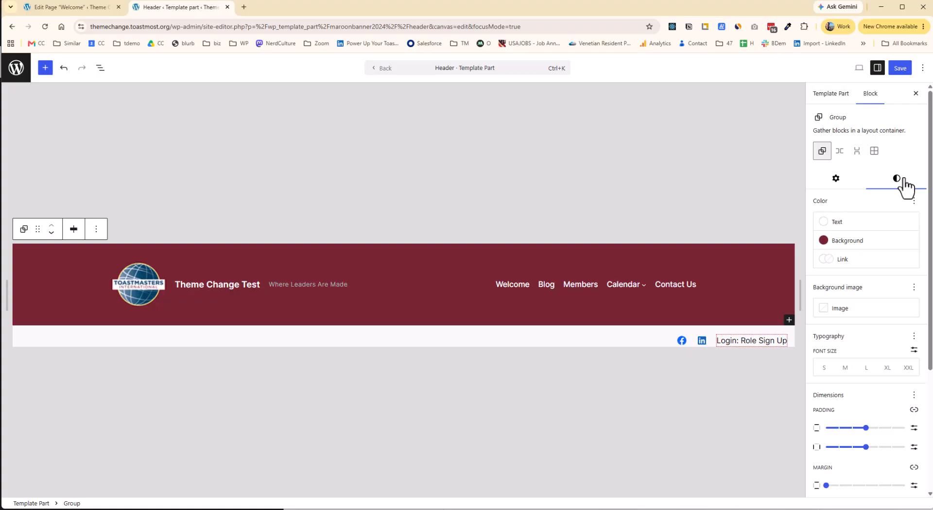
pyautogui.click(824, 240)
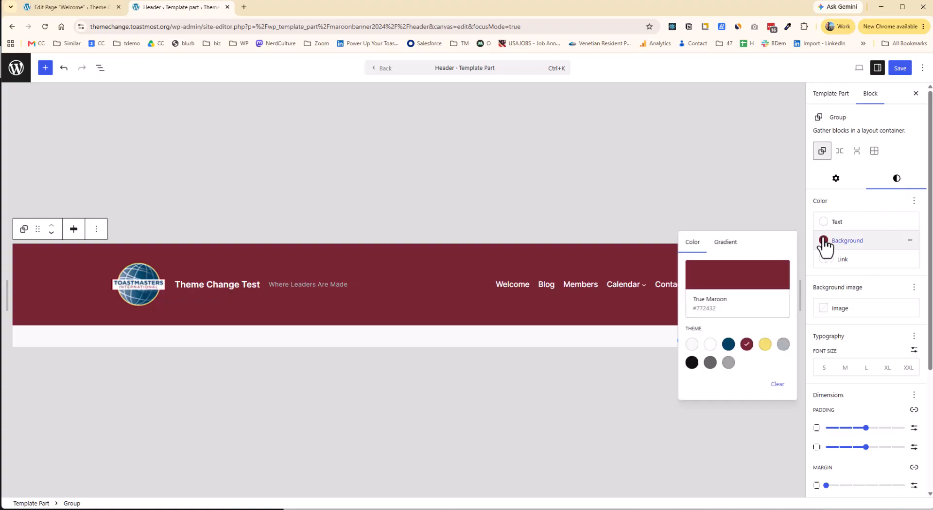
pyautogui.click(728, 344)
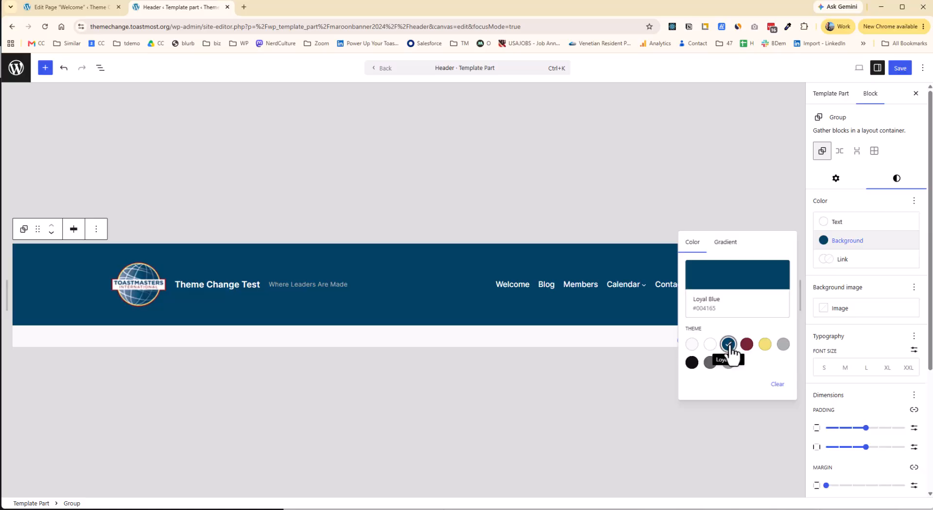
pyautogui.click(765, 345)
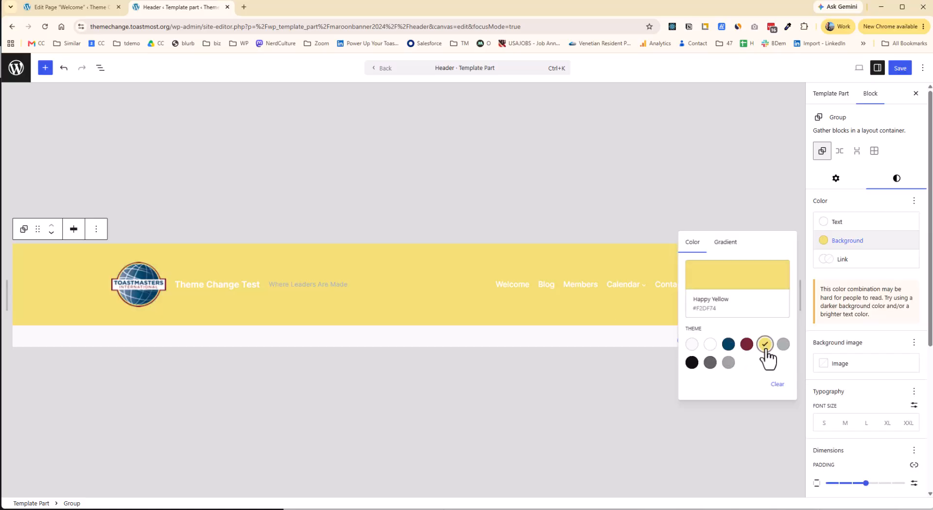
# Set the header banner group's text color to Loyal Blue
pyautogui.click(834, 224)
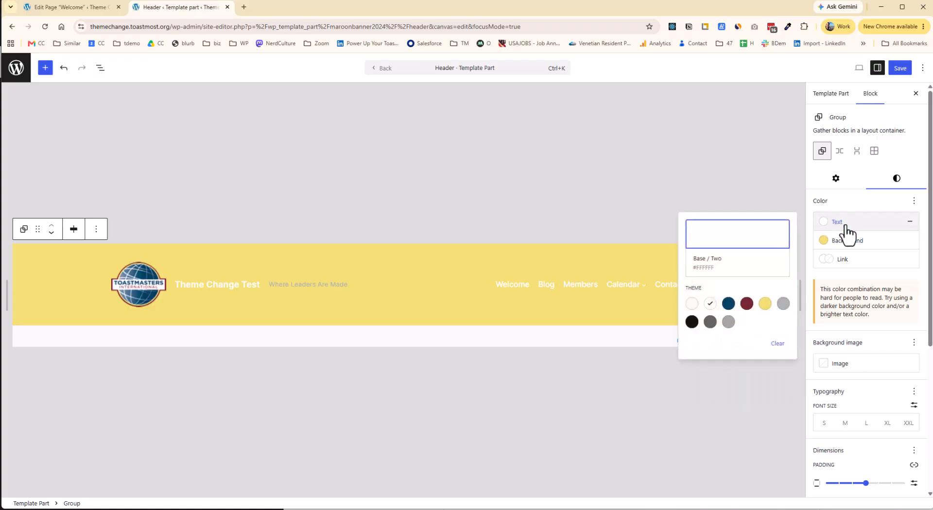
pyautogui.click(730, 305)
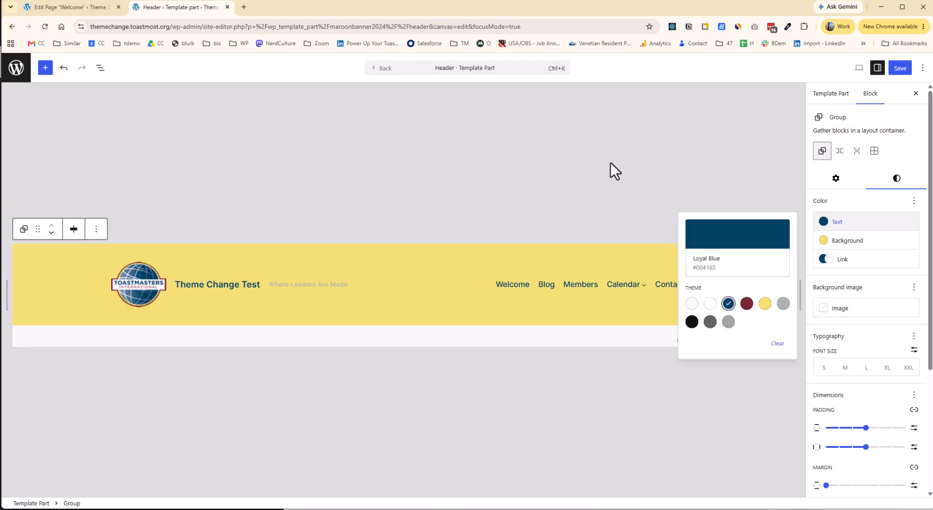
pyautogui.press('Escape')
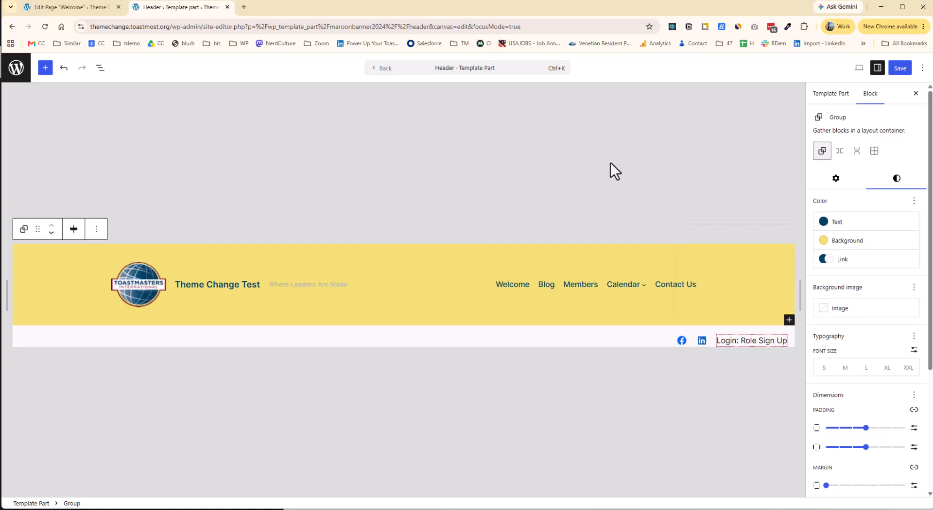
# Save the Pages template and Header changes and check the header colors on the published site
pyautogui.click(899, 68)
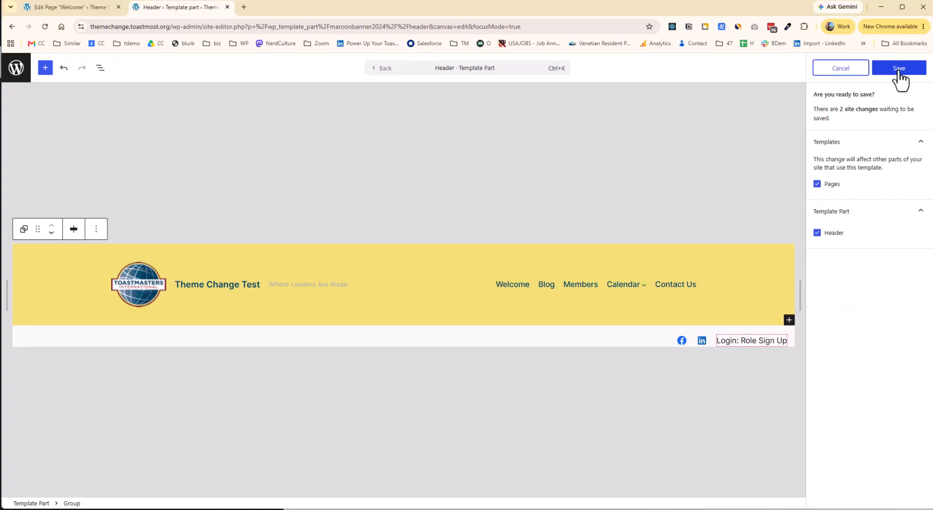
pyautogui.click(899, 68)
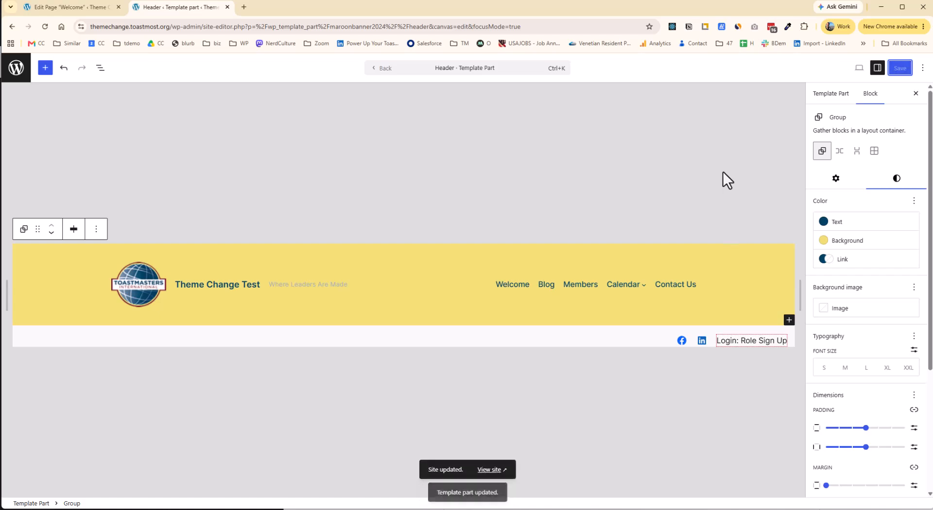
pyautogui.click(489, 465)
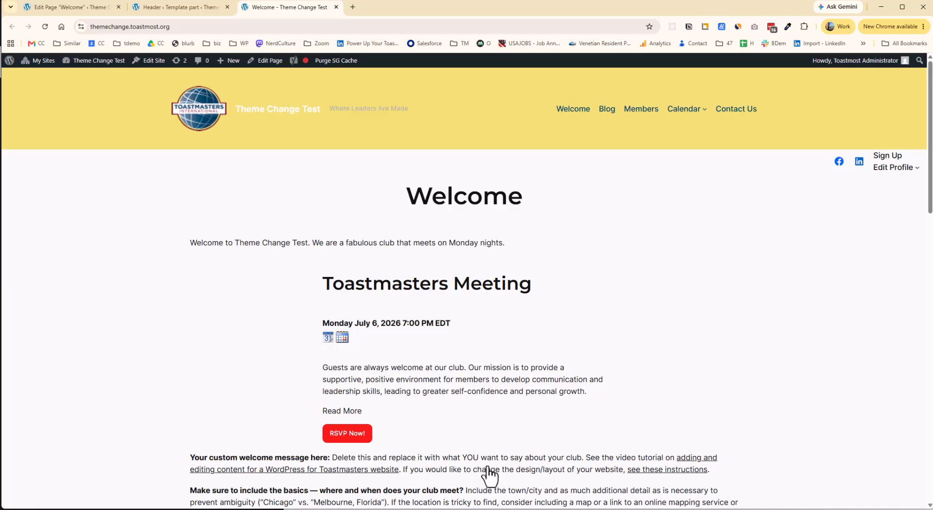
pyautogui.click(184, 8)
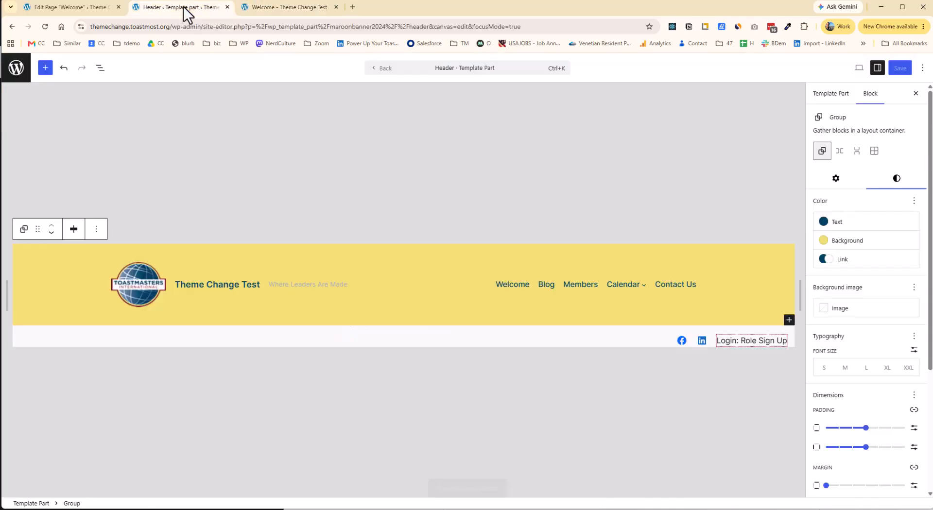
# Set the Site Title block's text color to Loyal Blue
pyautogui.click(204, 286)
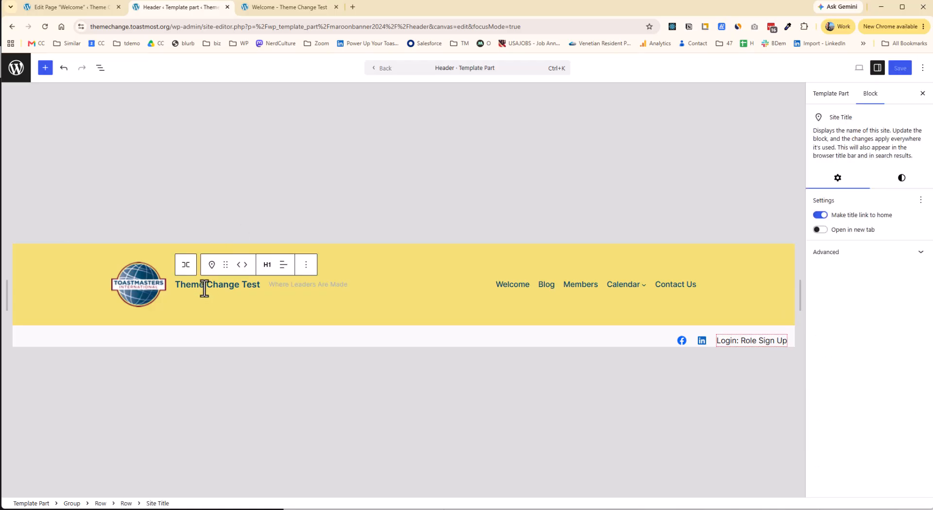
pyautogui.click(901, 178)
pyautogui.click(831, 221)
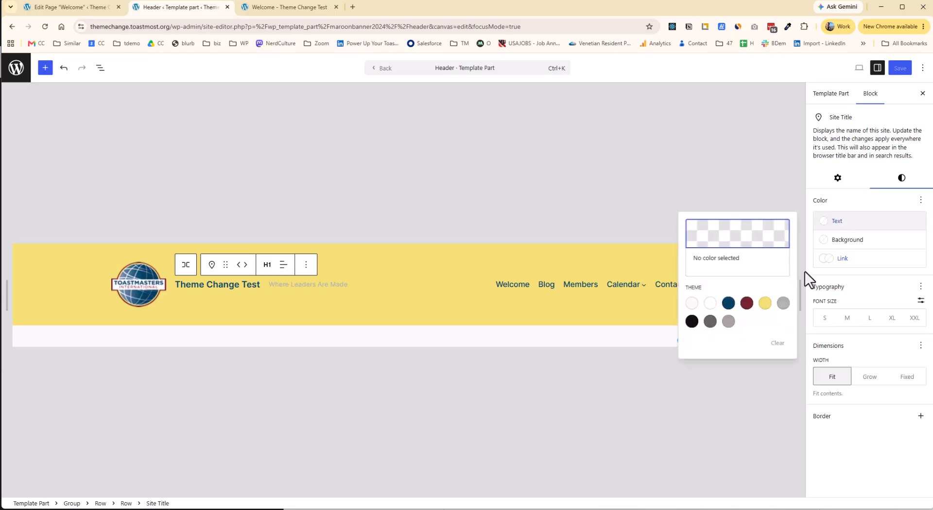
pyautogui.click(727, 303)
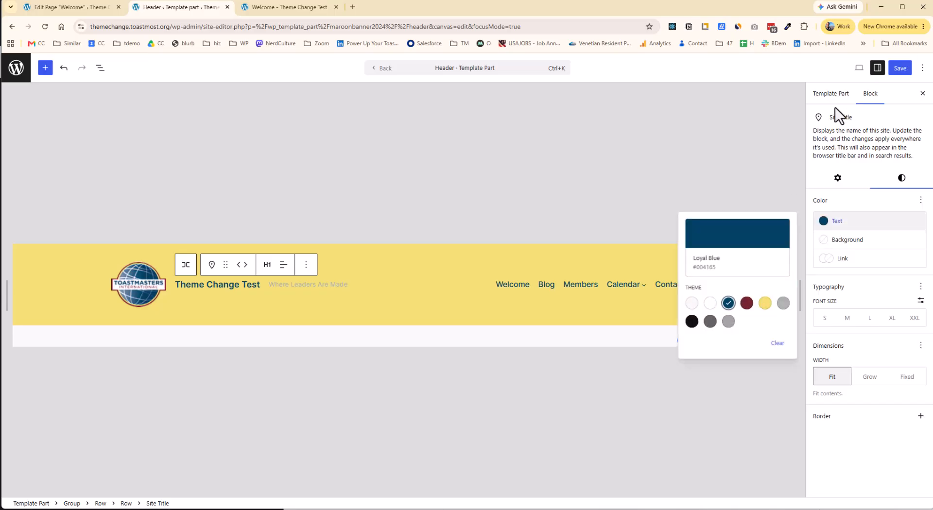
# Save the header template part and check the site title on the published Welcome page
pyautogui.click(899, 68)
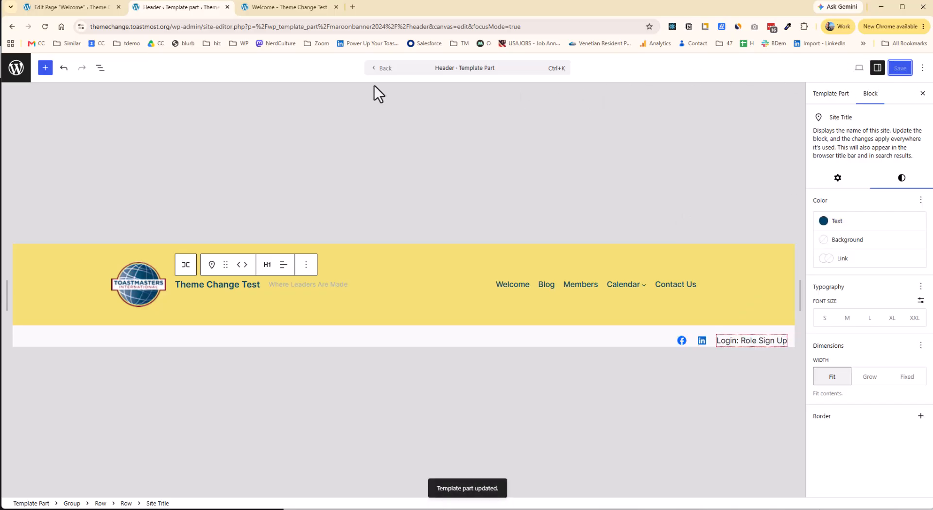
pyautogui.click(281, 7)
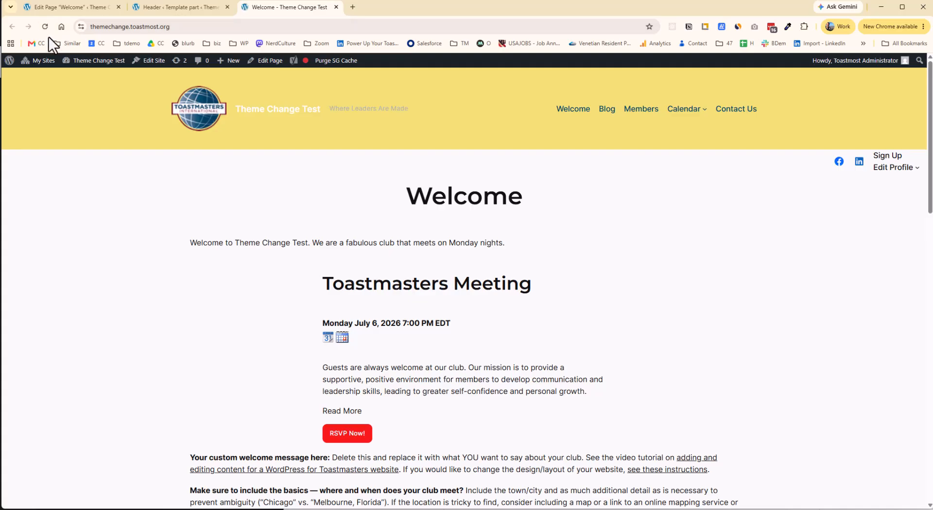
pyautogui.click(184, 10)
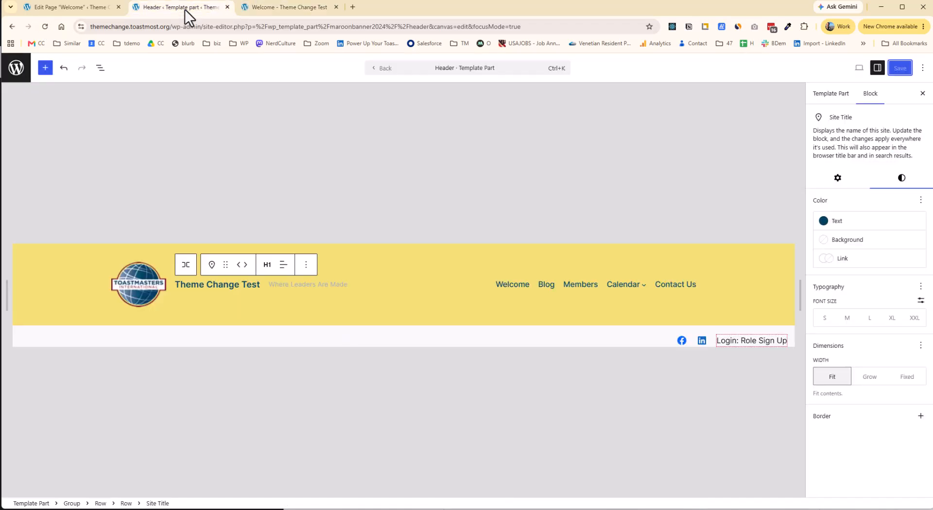
# Set the text color of the Site Tagline "Where Leaders Are Made" to Loyal Blue
pyautogui.click(199, 288)
pyautogui.moveTo(348, 285); pyautogui.dragTo(267, 292)
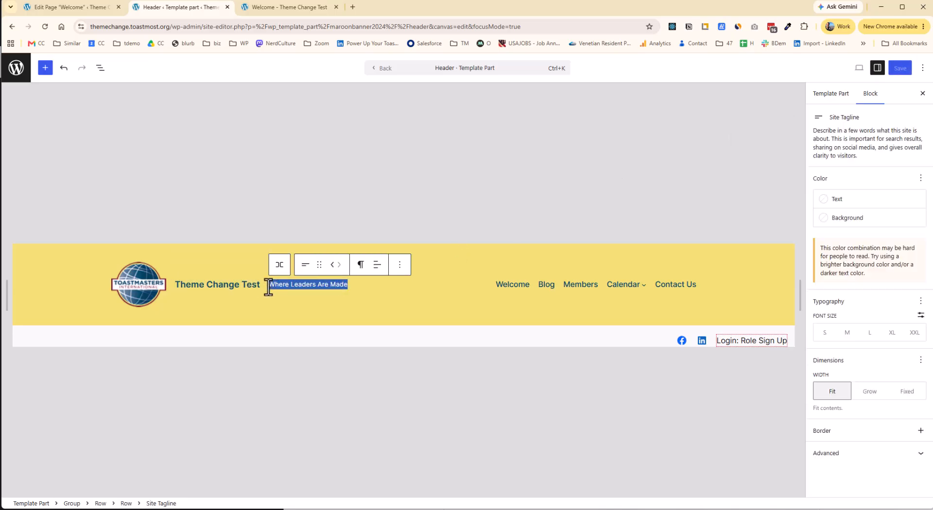
pyautogui.click(828, 204)
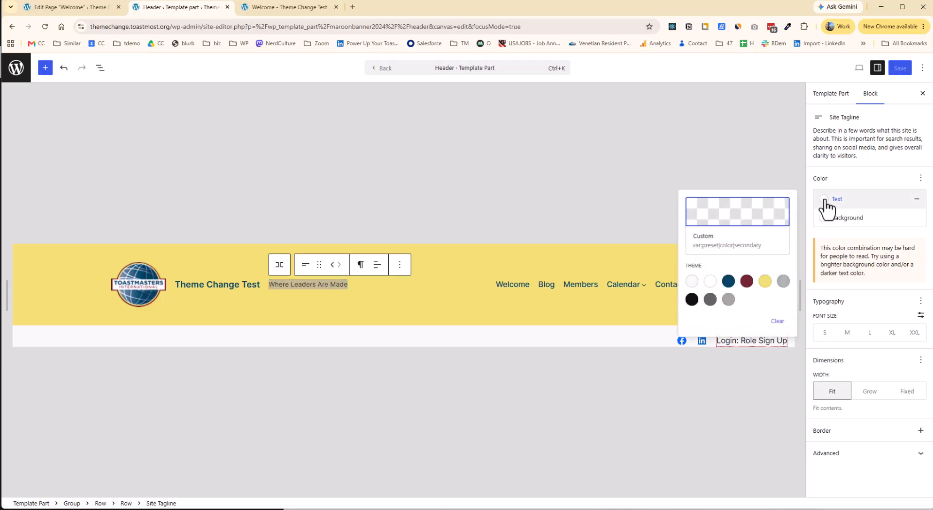
pyautogui.click(728, 282)
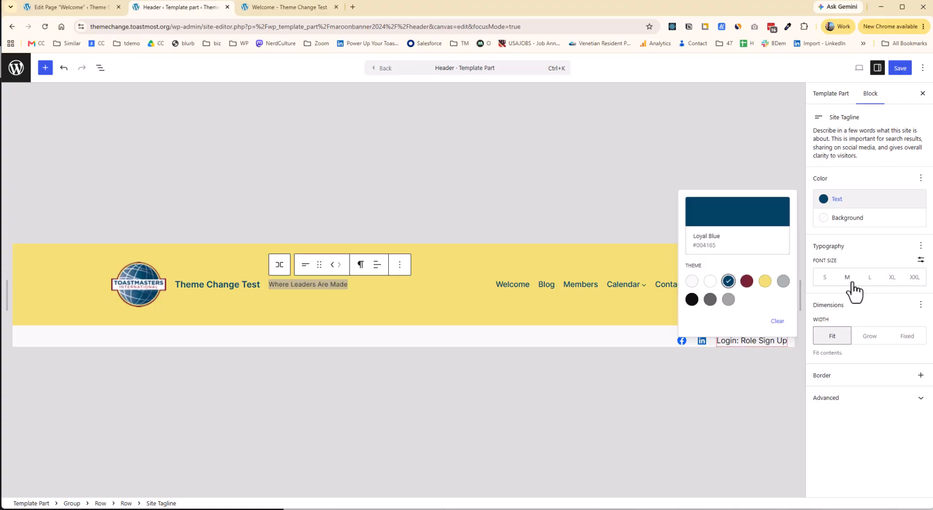
# Try font sizes L and S for the Site Tagline and set it to M
pyautogui.click(869, 278)
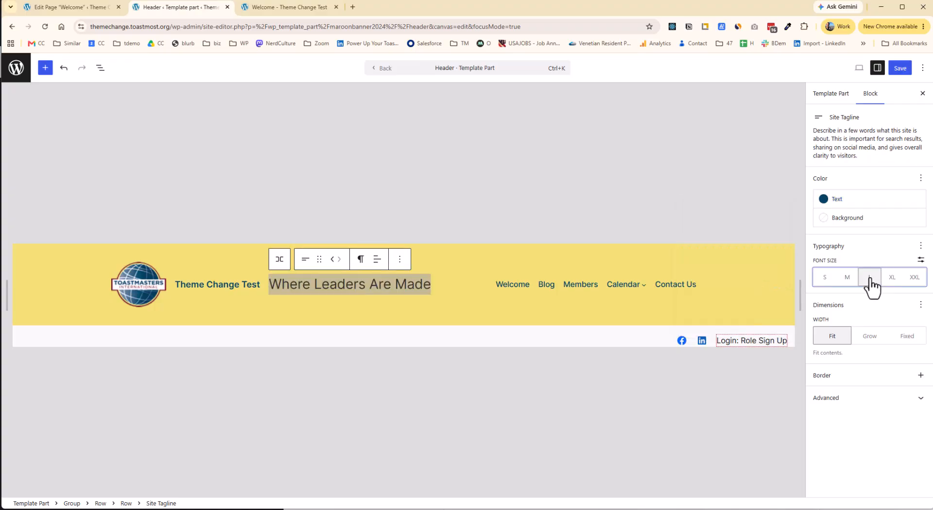
pyautogui.click(848, 279)
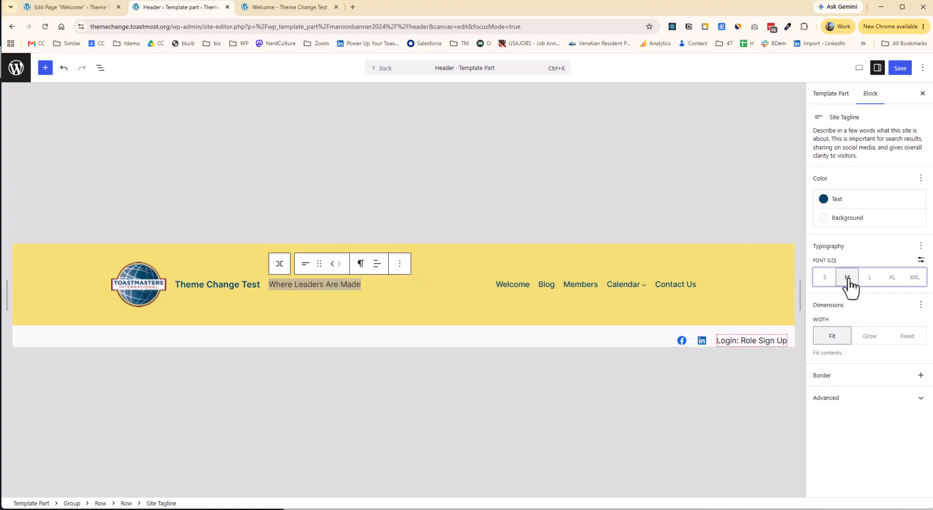
pyautogui.click(825, 277)
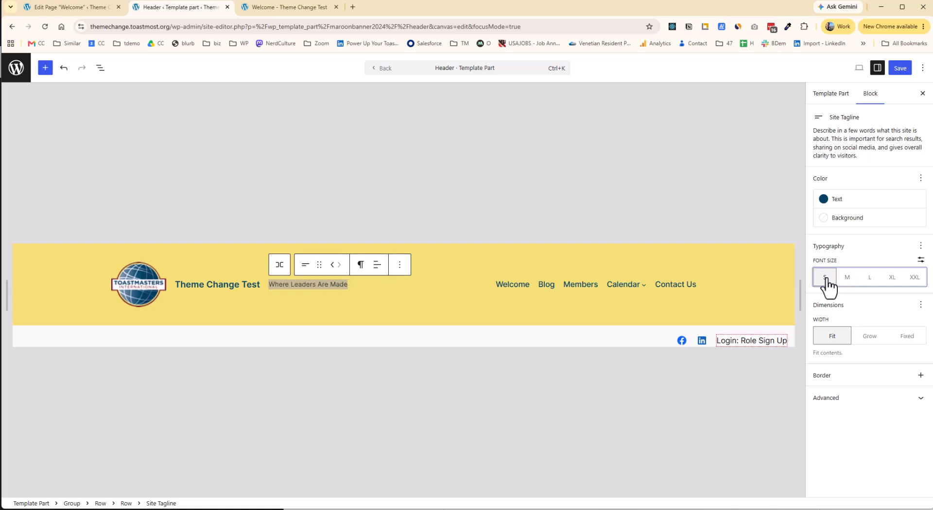
pyautogui.click(847, 286)
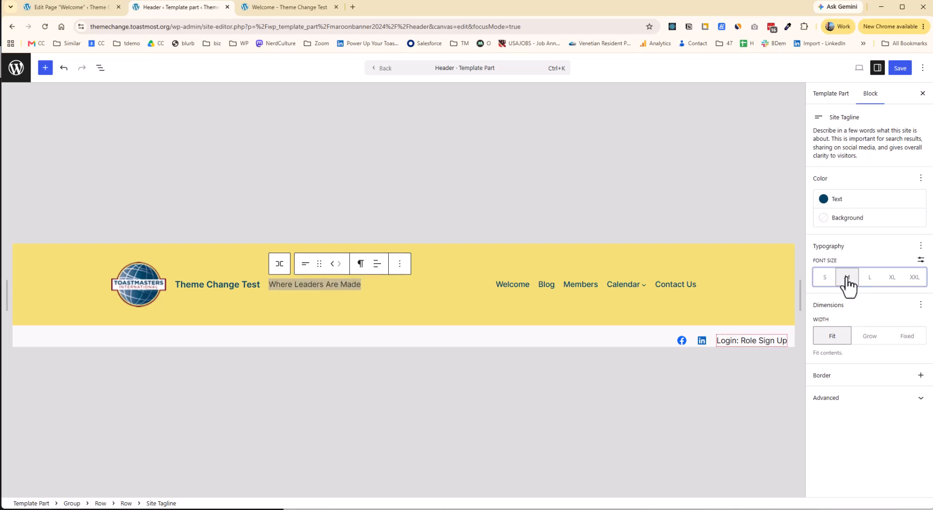
# Save the tagline changes, check the header on the published page, and return to the header editor
pyautogui.click(898, 68)
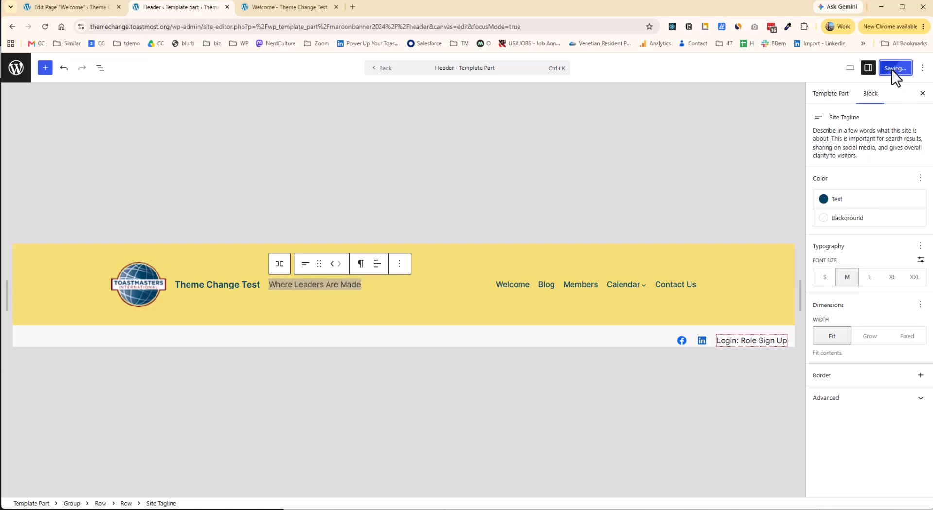
pyautogui.click(296, 7)
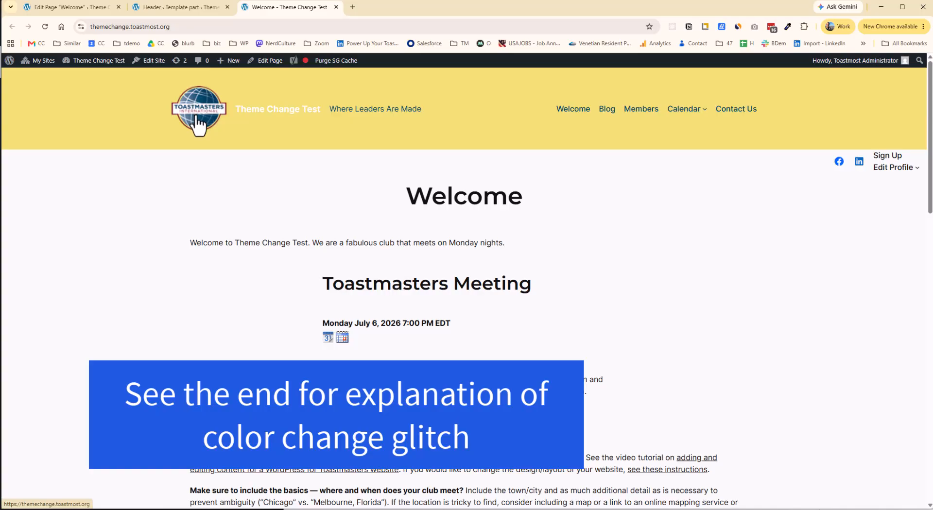
pyautogui.hotkey('ctrl', 'shift', 'Tab')
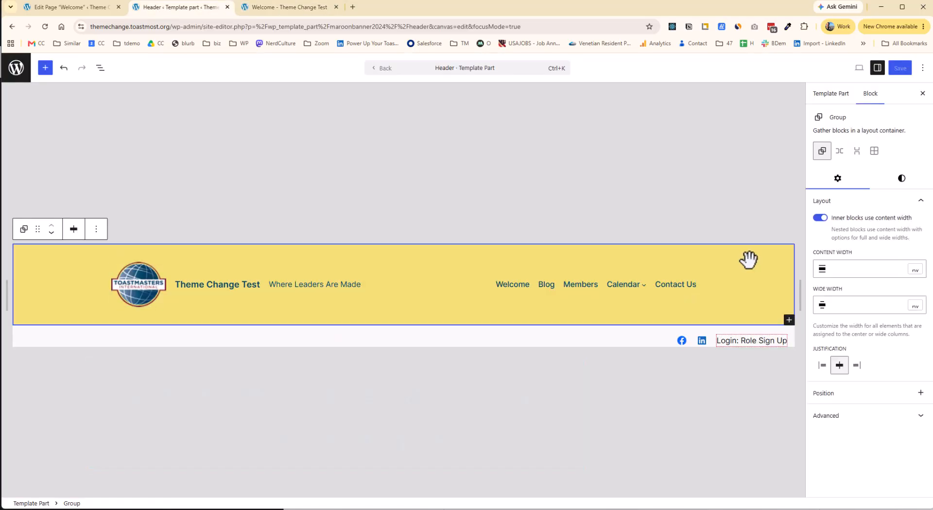
# Set the header Group's background color to maroon and its text color to white (Base / Two)
pyautogui.click(900, 180)
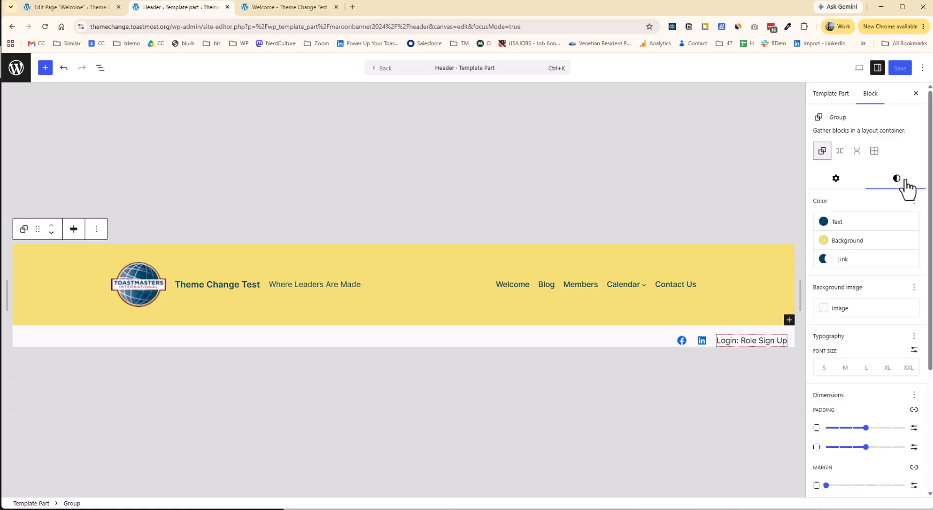
pyautogui.click(824, 245)
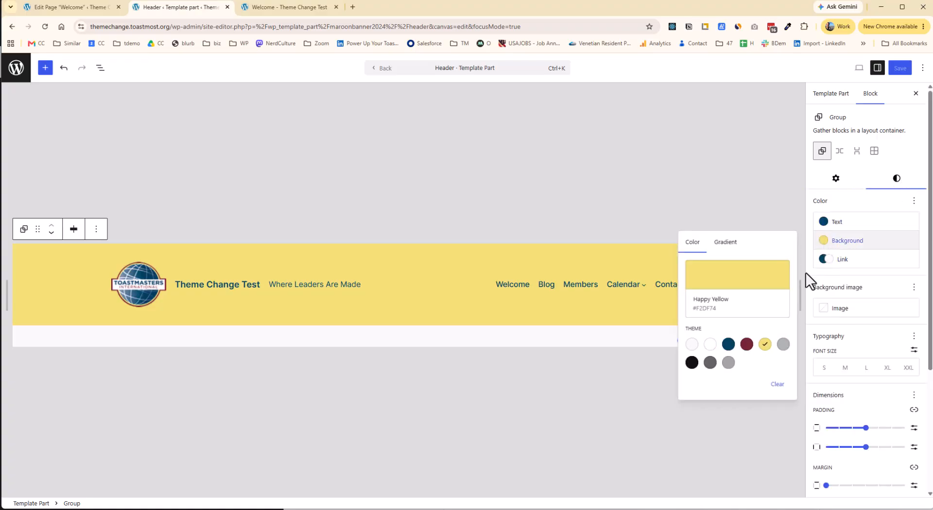
pyautogui.click(745, 346)
pyautogui.click(829, 221)
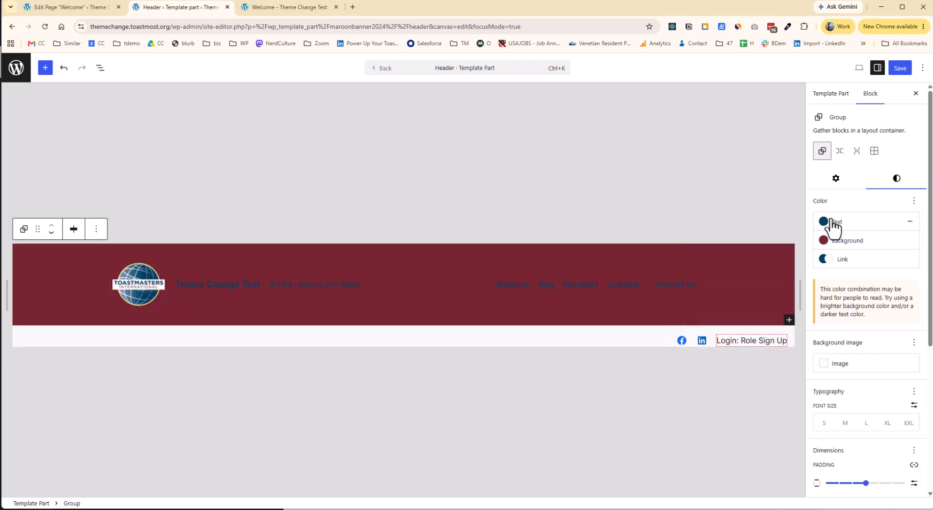
pyautogui.click(710, 306)
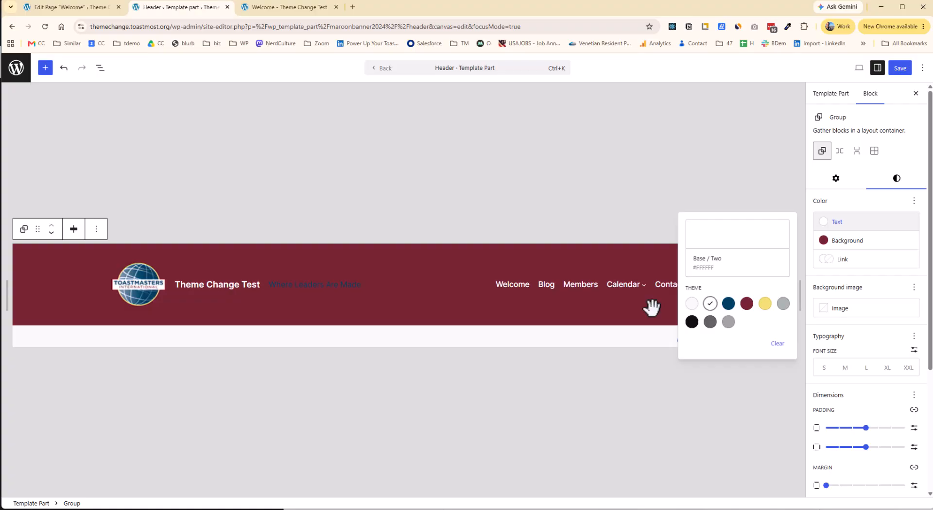
# Set the Site Tagline's text color to white (Base / Two) and save the header template part
pyautogui.click(316, 285)
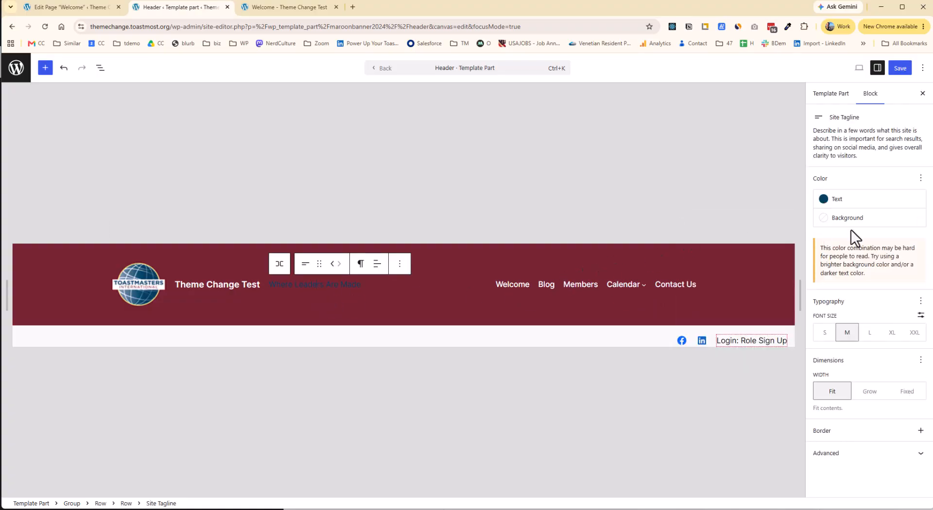
pyautogui.click(826, 204)
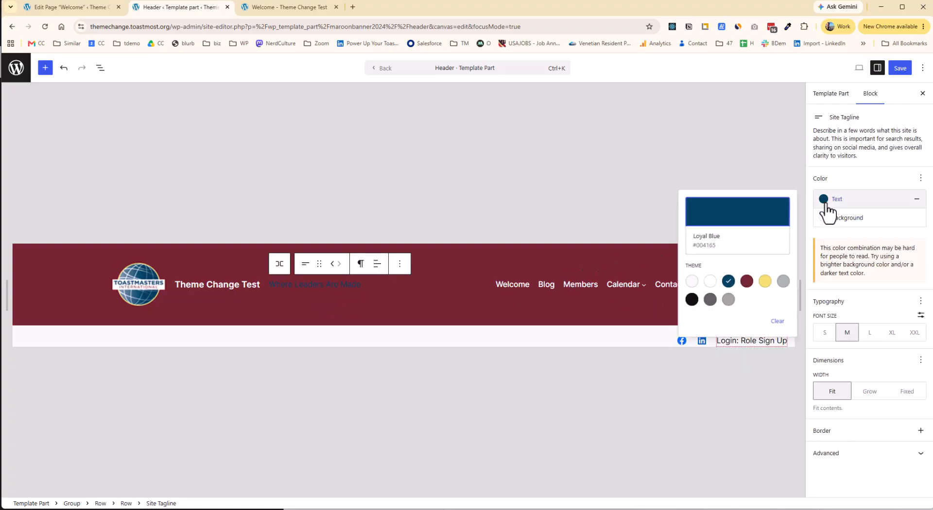
pyautogui.click(710, 282)
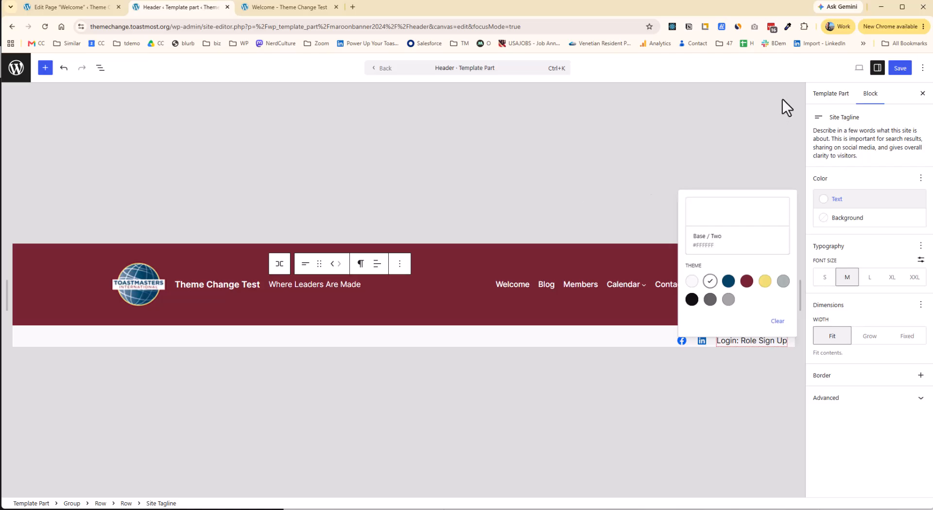
pyautogui.click(899, 69)
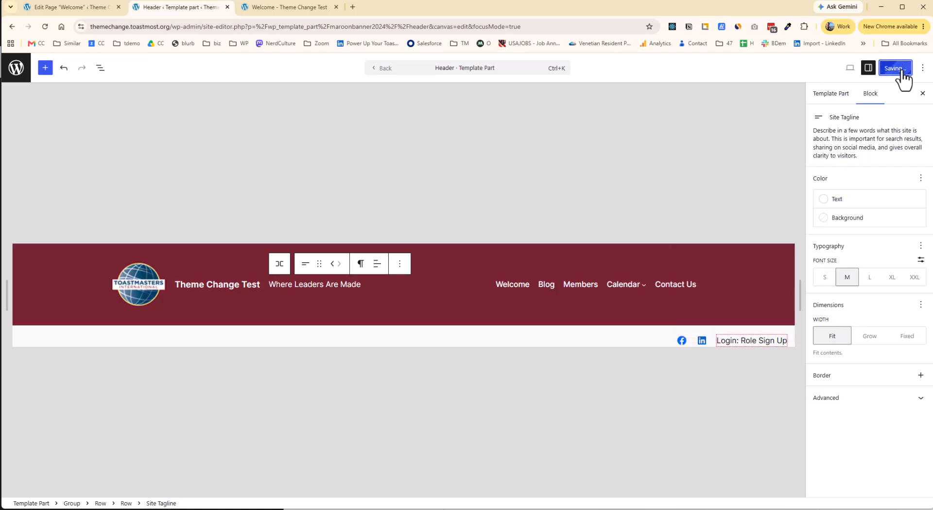
# Review the published Welcome page, examining the header colors and the widths of the content blocks down the page
pyautogui.click(292, 7)
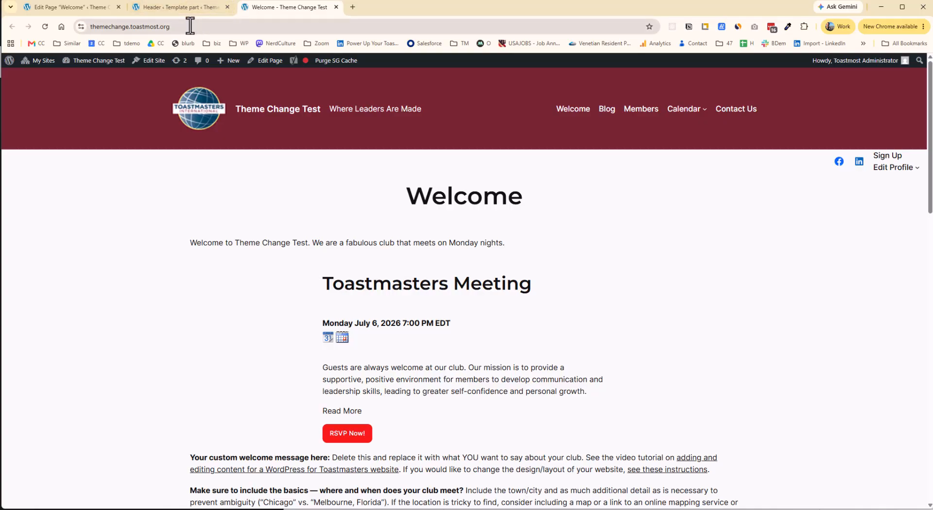
pyautogui.moveTo(173, 9)
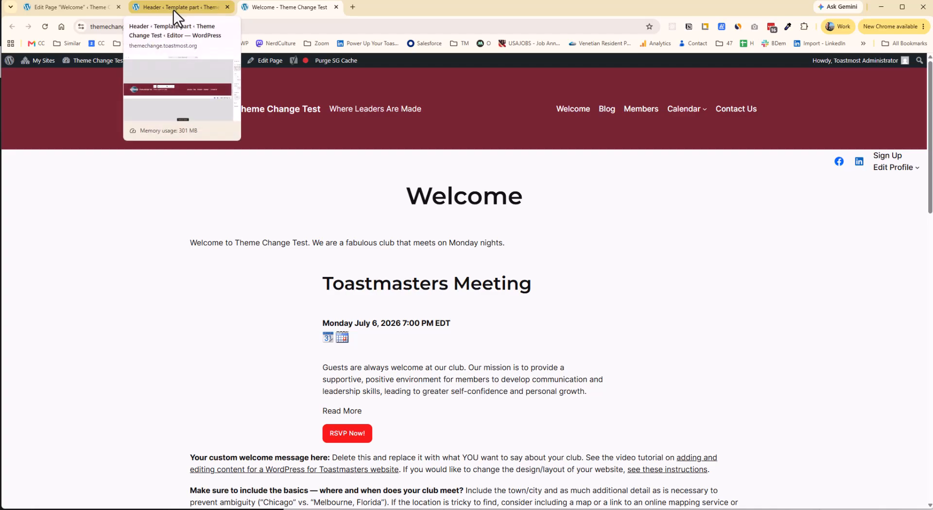
pyautogui.scroll(-3, 780, 216)
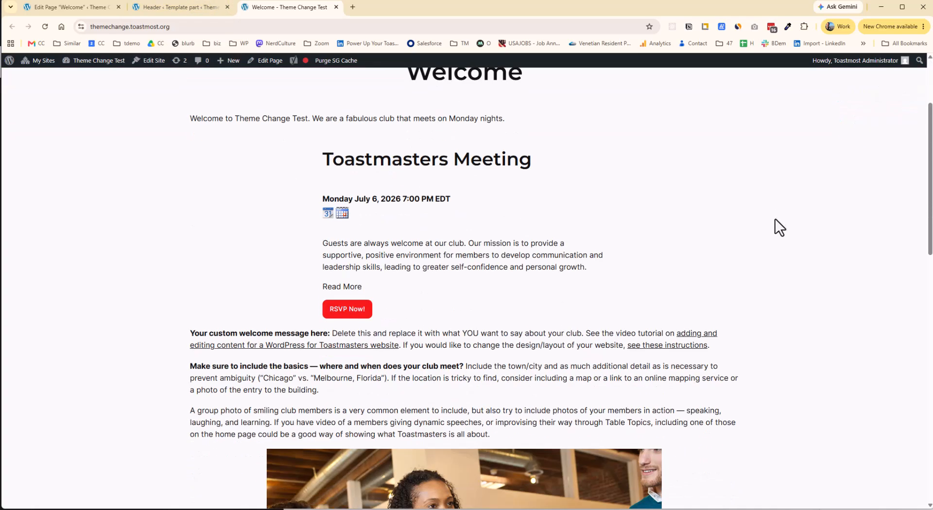
pyautogui.scroll(-2, 774, 217)
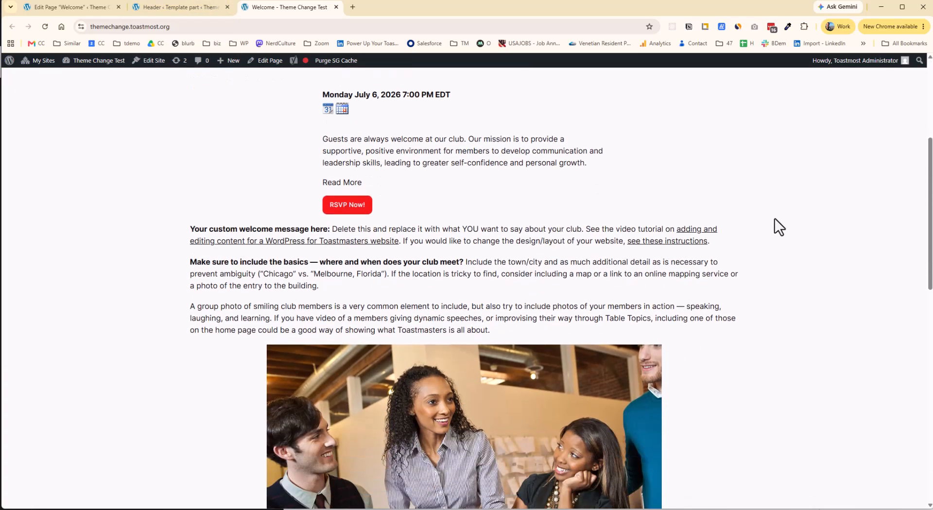
pyautogui.scroll(3, 775, 218)
pyautogui.scroll(-2, 774, 217)
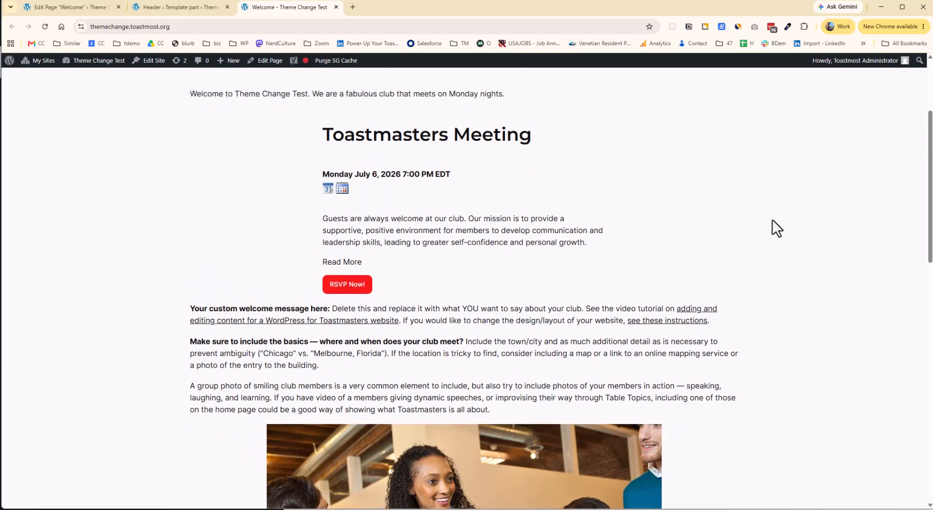
pyautogui.scroll(1, 772, 220)
pyautogui.scroll(1, 752, 224)
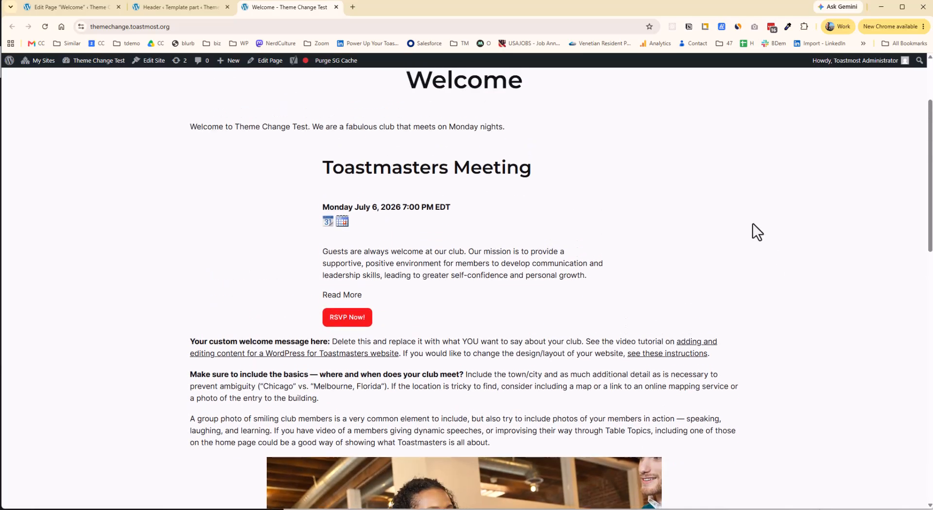
pyautogui.scroll(-1, 754, 225)
pyautogui.scroll(-1, 754, 234)
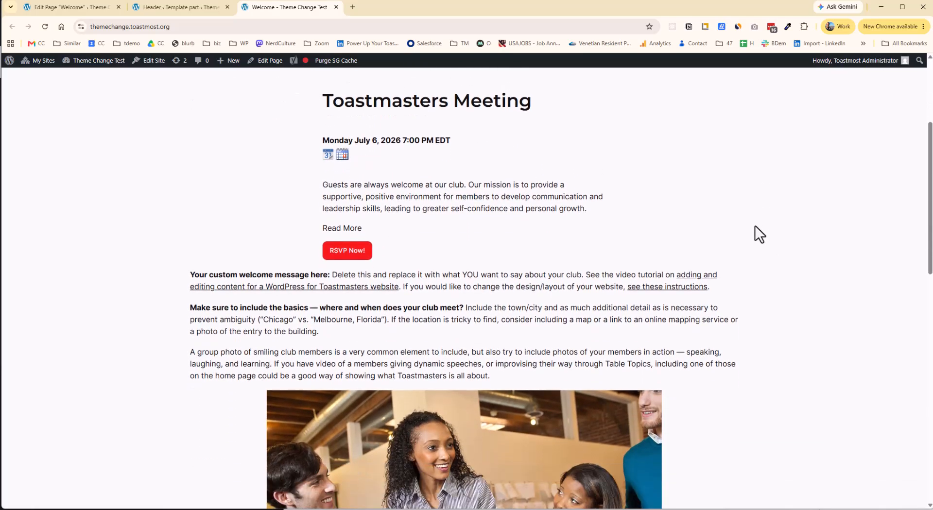
pyautogui.scroll(2, 755, 226)
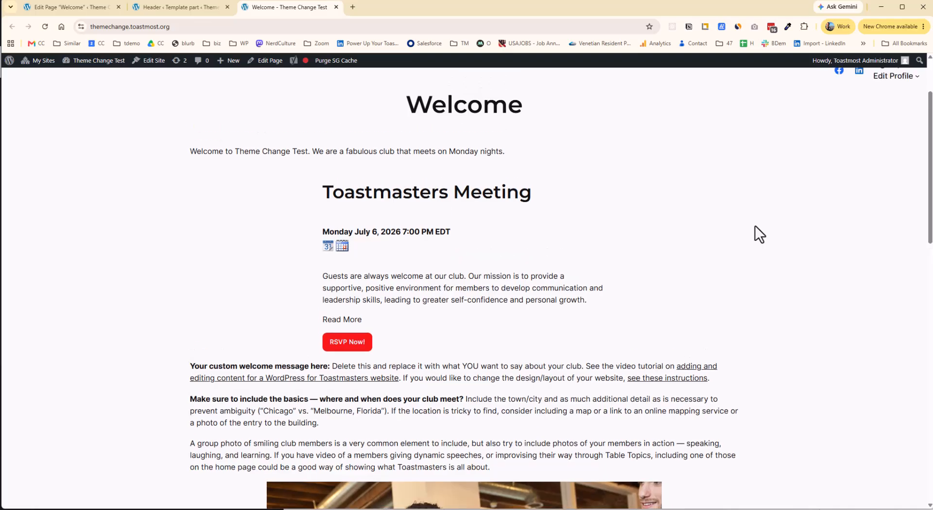
pyautogui.scroll(-3, 756, 225)
pyautogui.scroll(-8, 756, 225)
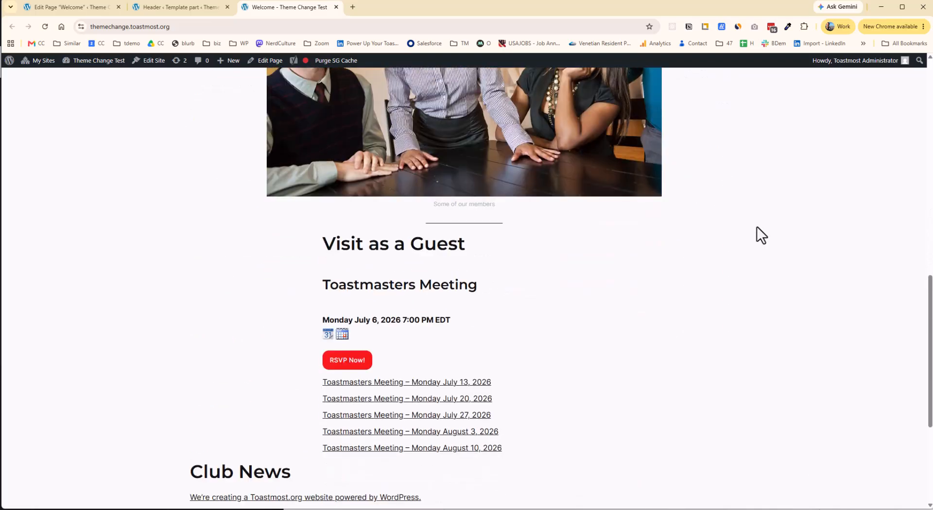
pyautogui.scroll(10, 756, 227)
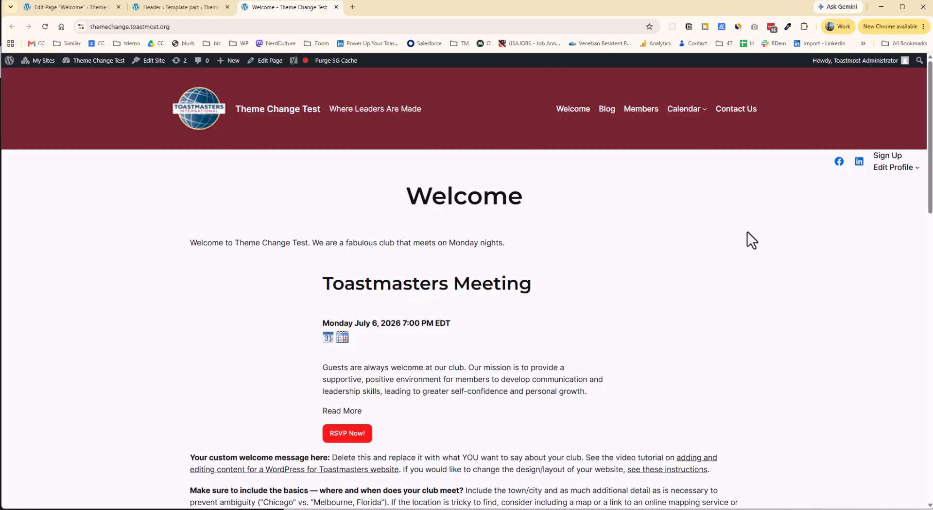
# Go back from the header to the Pages template and clear the Content block's content width and wide width
pyautogui.click(169, 8)
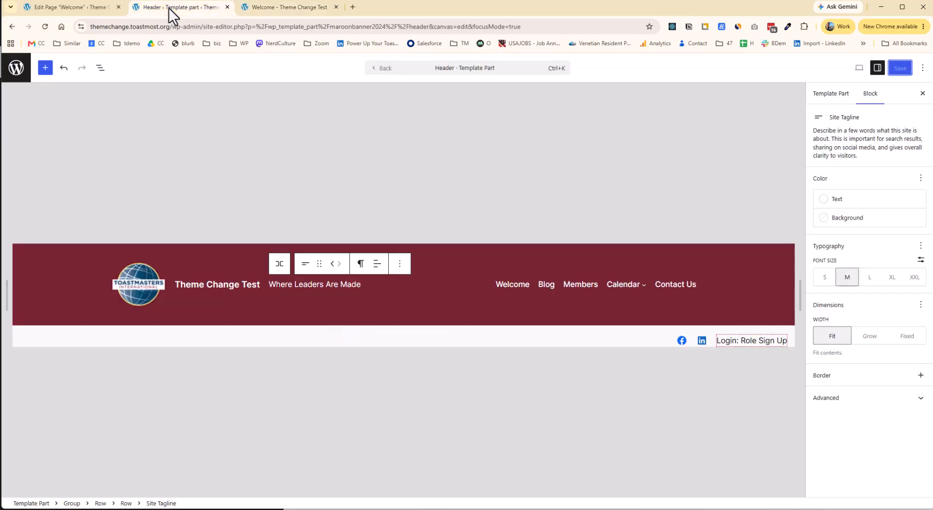
pyautogui.click(376, 70)
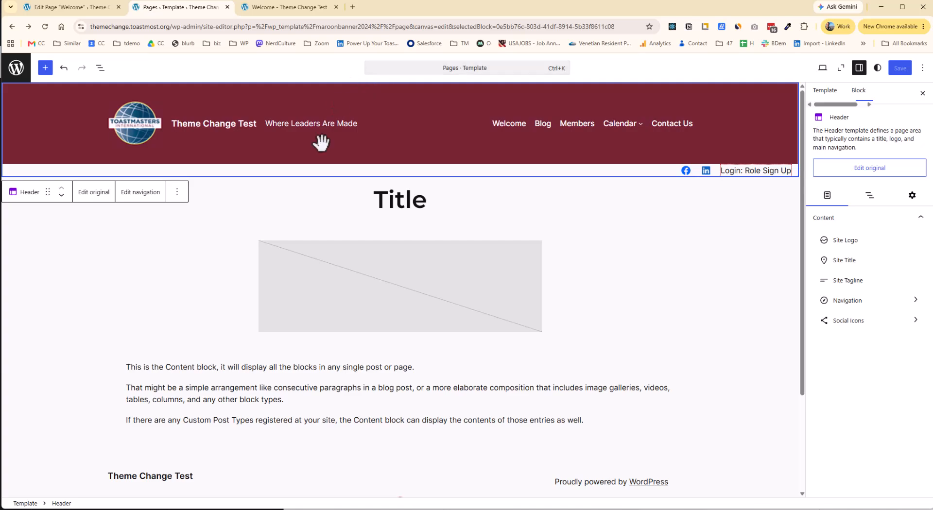
pyautogui.click(270, 368)
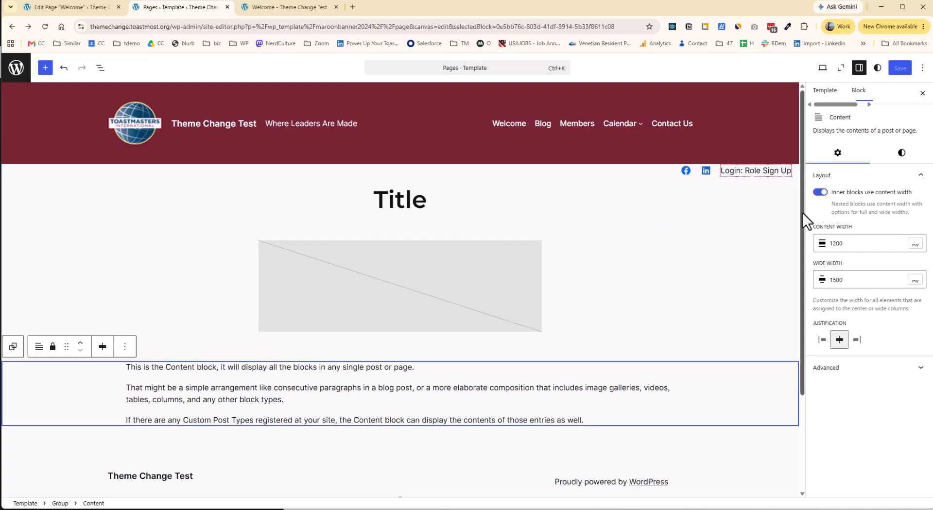
pyautogui.doubleClick(840, 243)
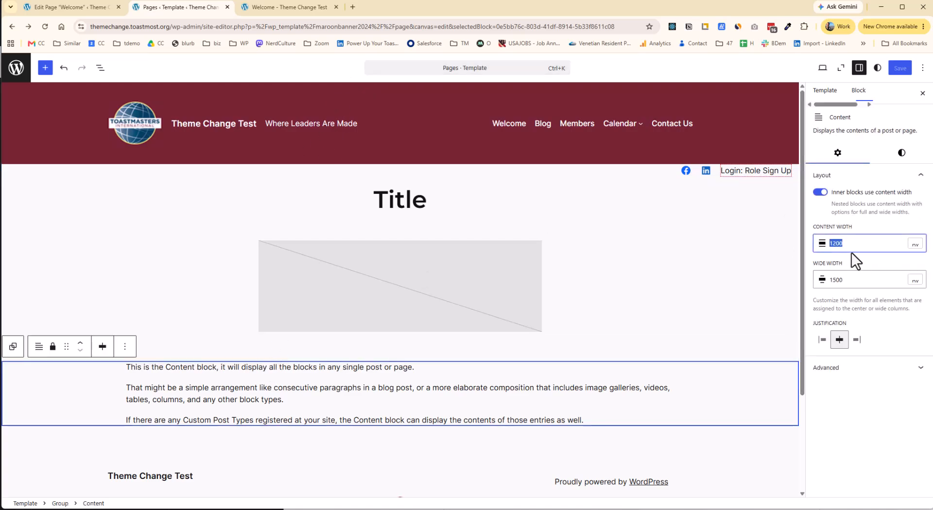
pyautogui.press('BackSpace')
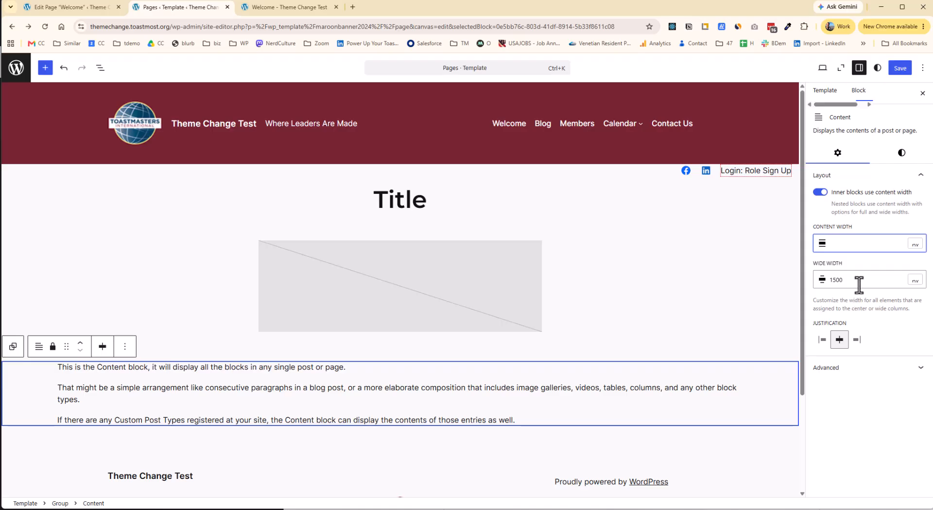
pyautogui.doubleClick(859, 285)
pyautogui.press('BackSpace')
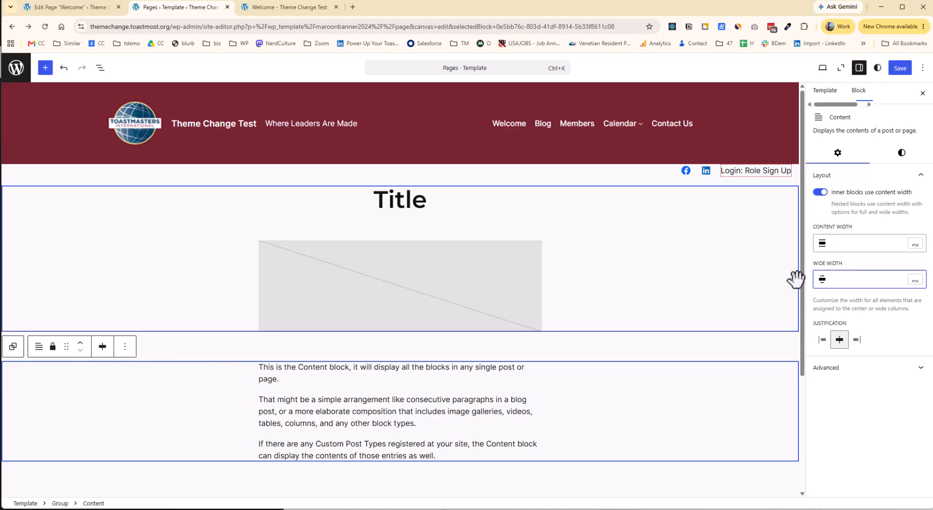
# Save the Pages template and check the content width on the published Welcome page
pyautogui.click(695, 253)
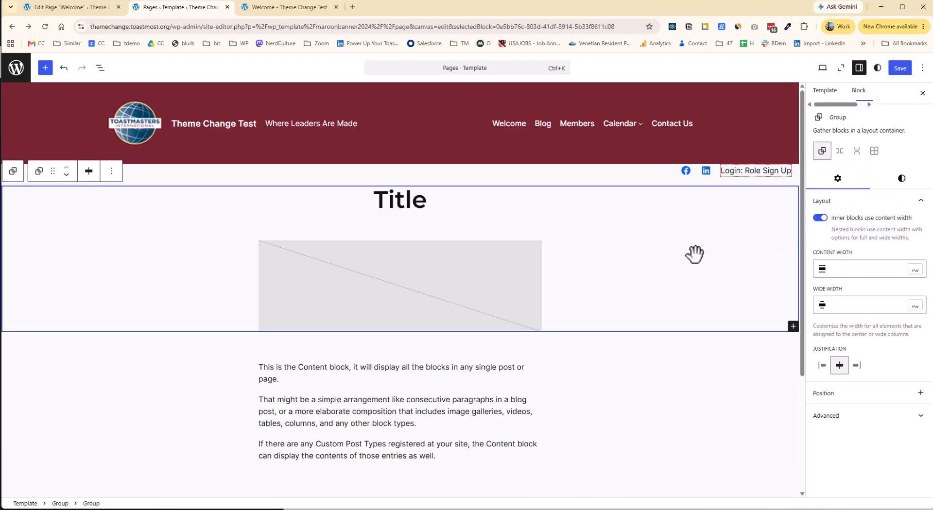
pyautogui.click(899, 68)
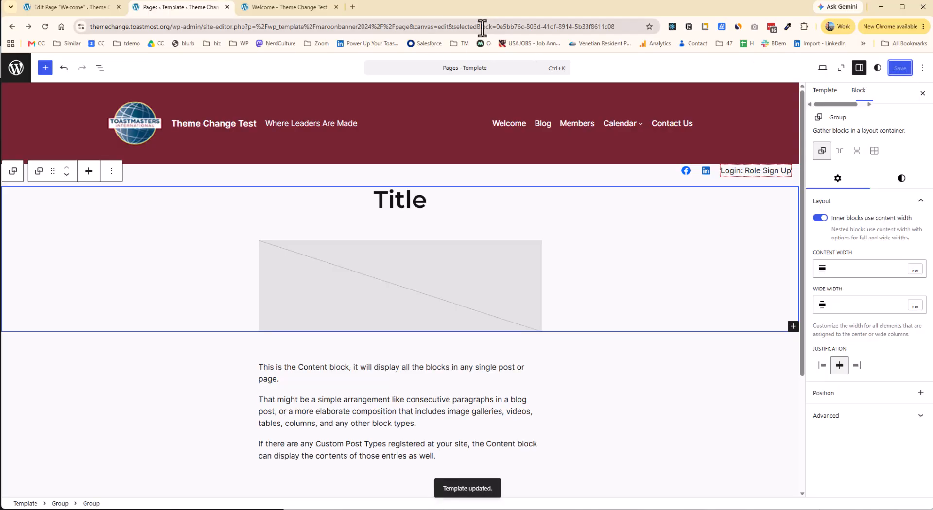
pyautogui.click(279, 9)
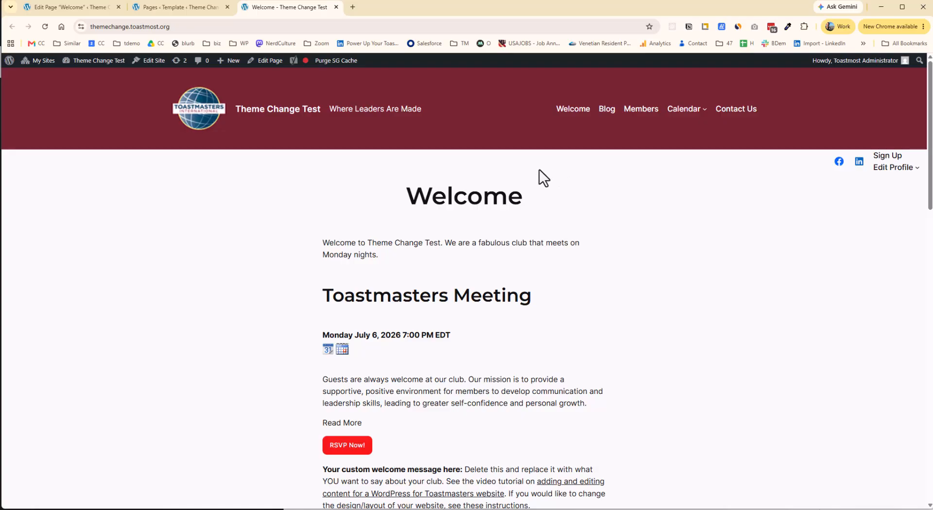
# In the Pages template's header navigation, add a link to a newly created, published page titled "New page"
pyautogui.click(168, 6)
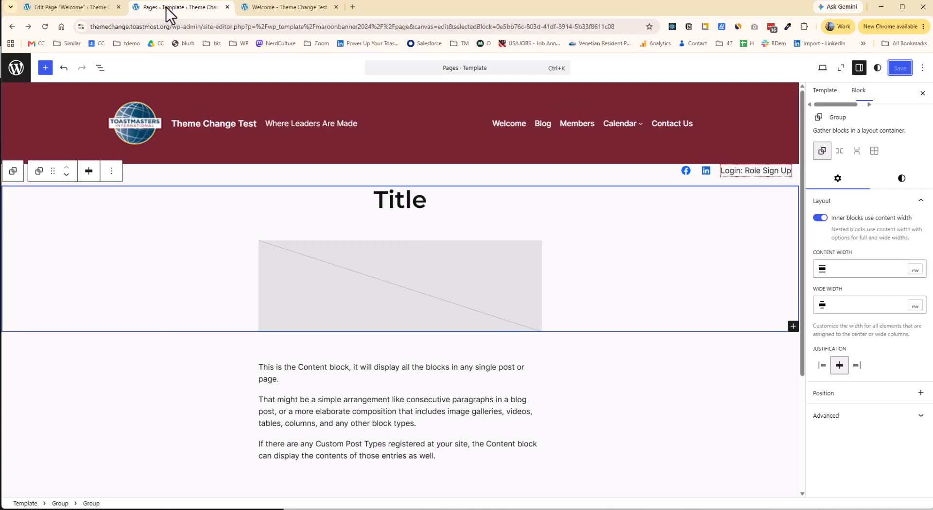
pyautogui.click(560, 130)
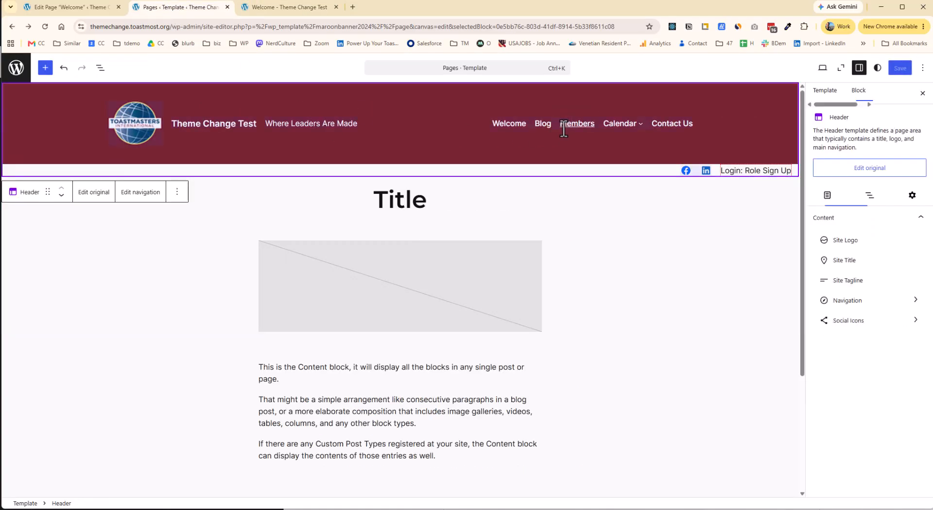
pyautogui.click(513, 126)
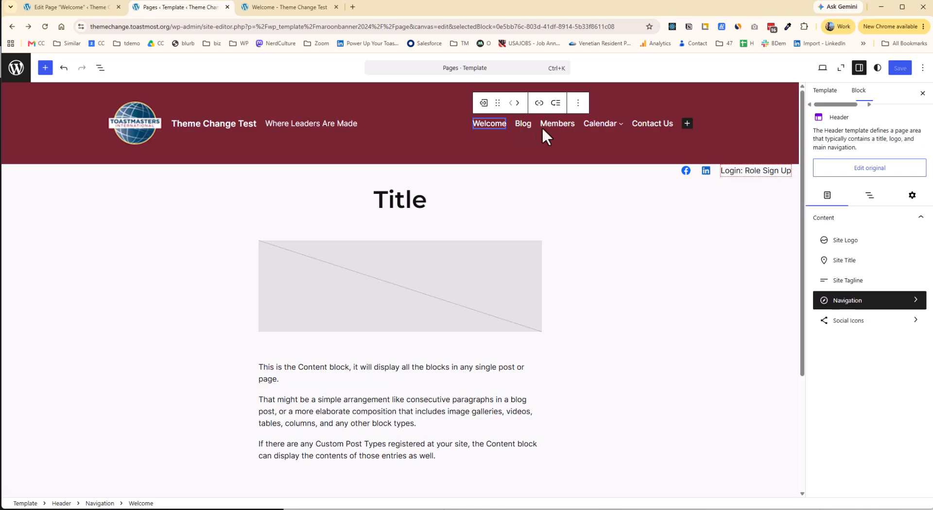
pyautogui.click(848, 302)
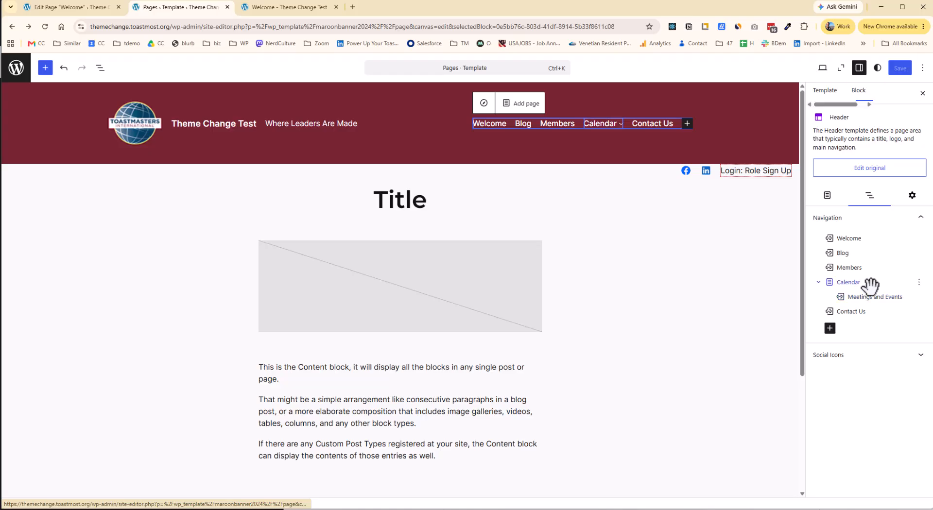
pyautogui.click(829, 329)
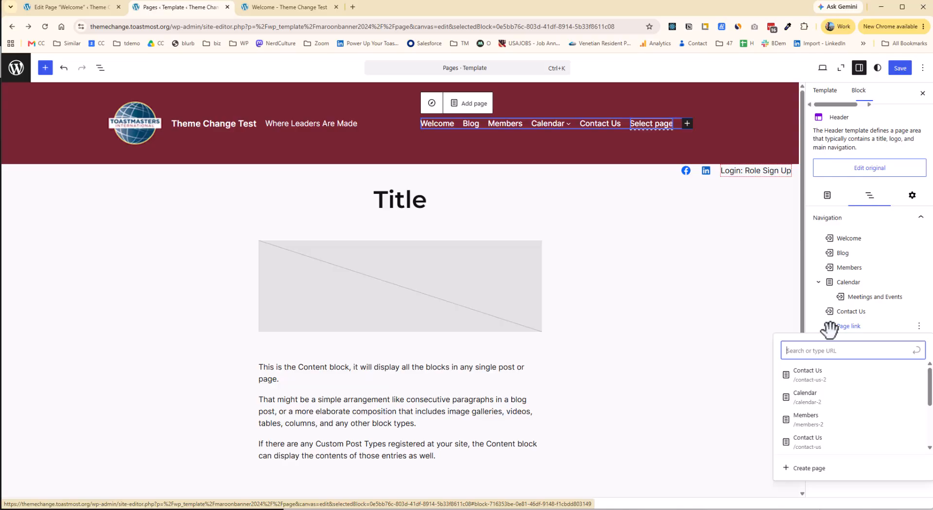
pyautogui.click(820, 468)
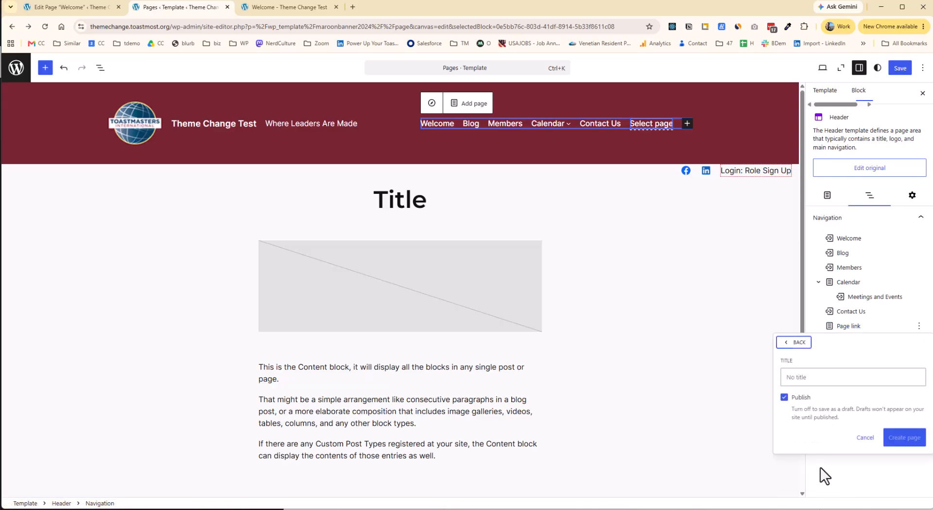
pyautogui.click(817, 379)
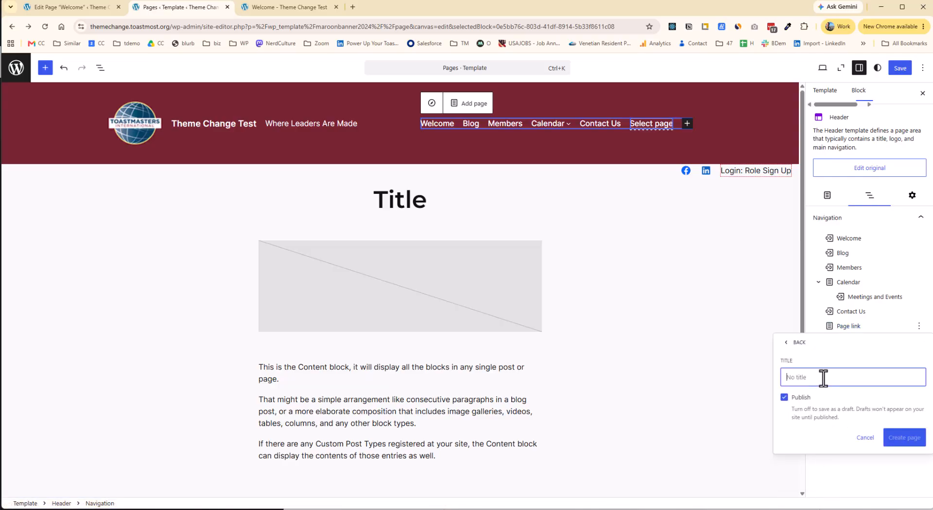
pyautogui.write('New page')
pyautogui.click(906, 443)
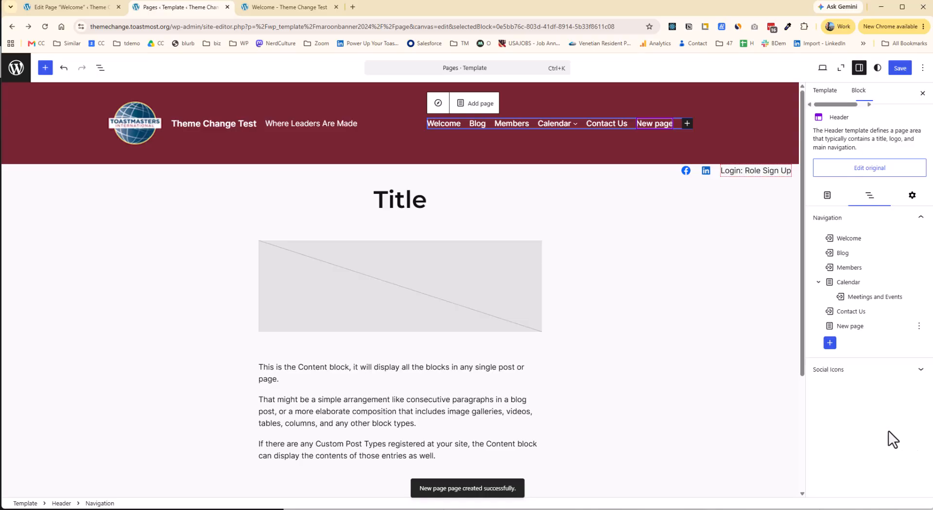
# Move the "New page" link ahead of Calendar in the header navigation and save the navigation menu
pyautogui.moveTo(851, 324); pyautogui.dragTo(849, 281)
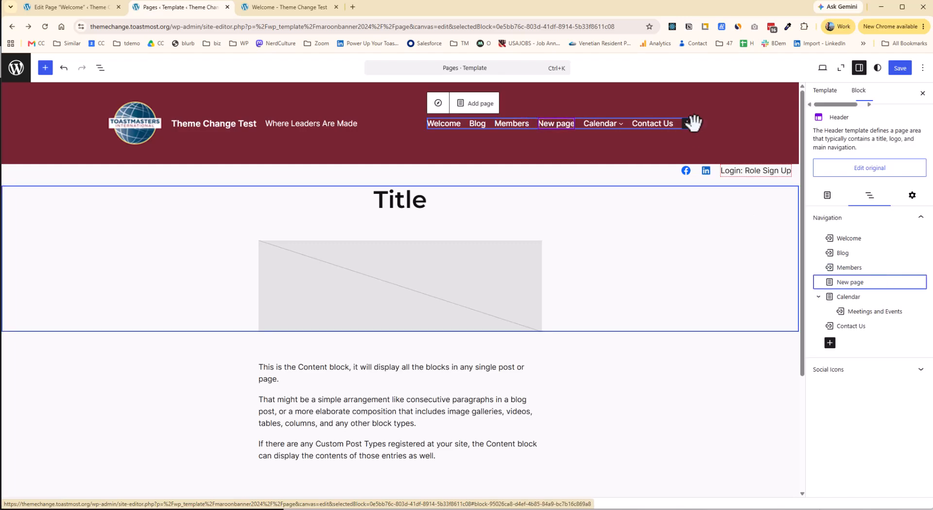
pyautogui.click(902, 69)
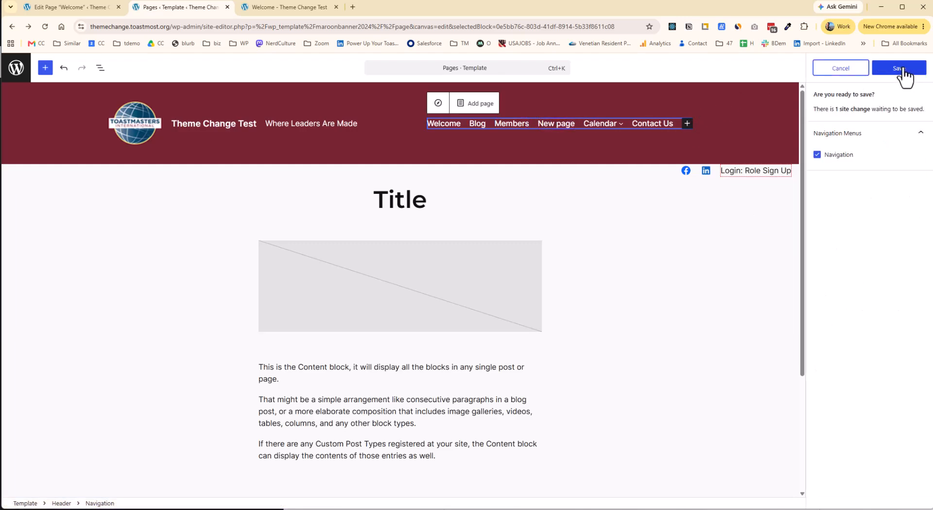
pyautogui.click(903, 69)
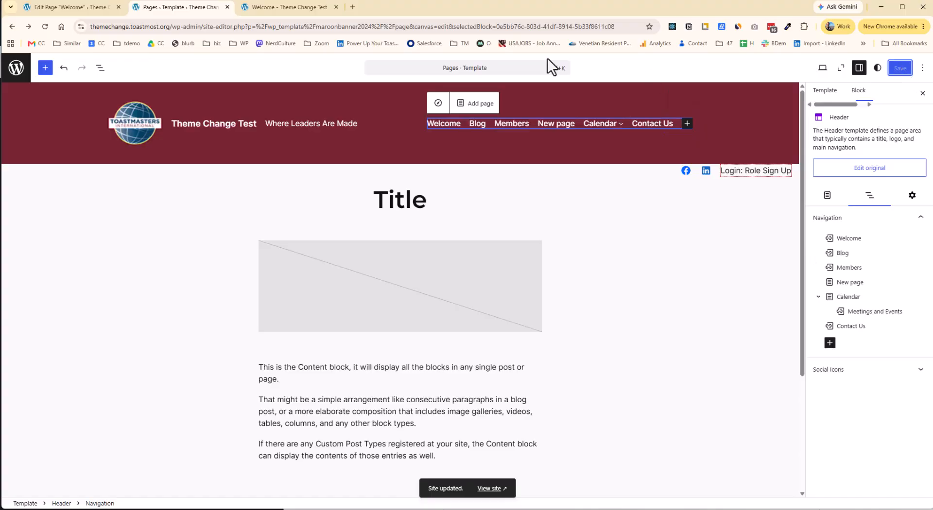
# Open the published New page for editing and apply the Business home starter pattern
pyautogui.click(280, 8)
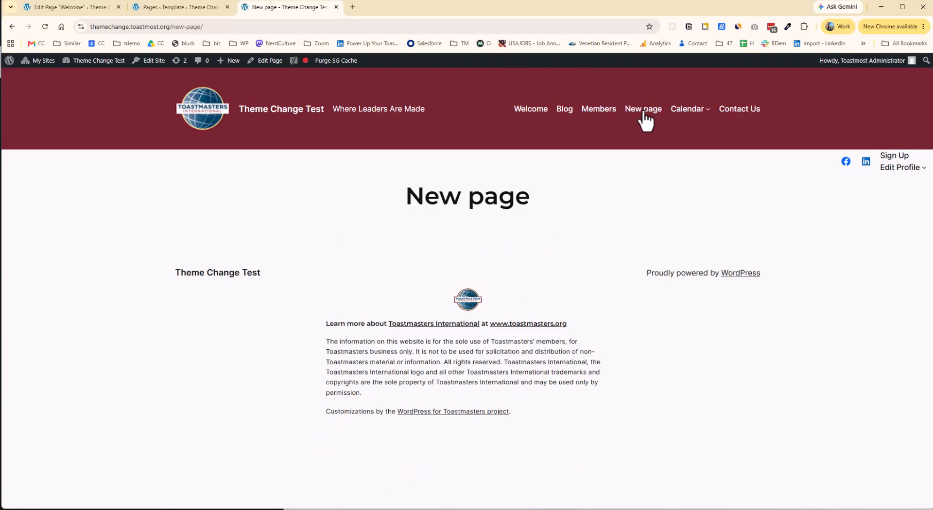
pyautogui.click(266, 61)
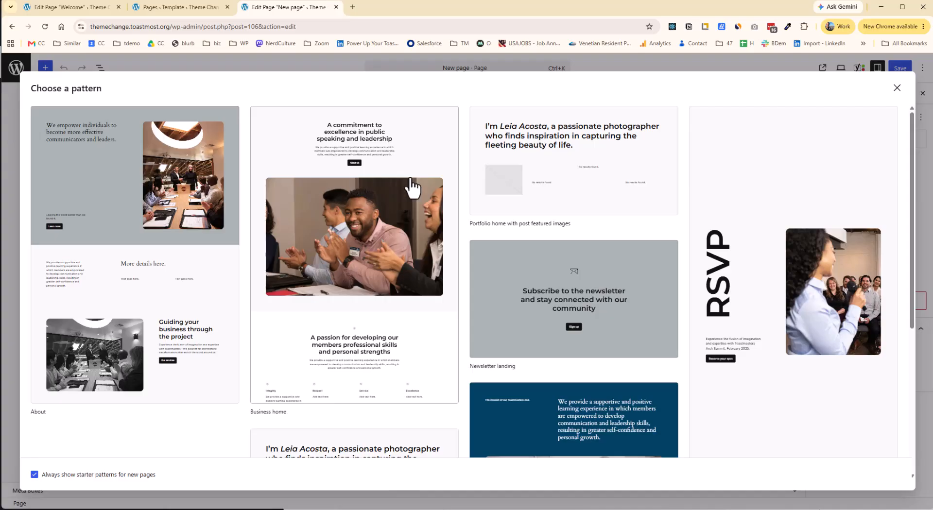
pyautogui.click(430, 172)
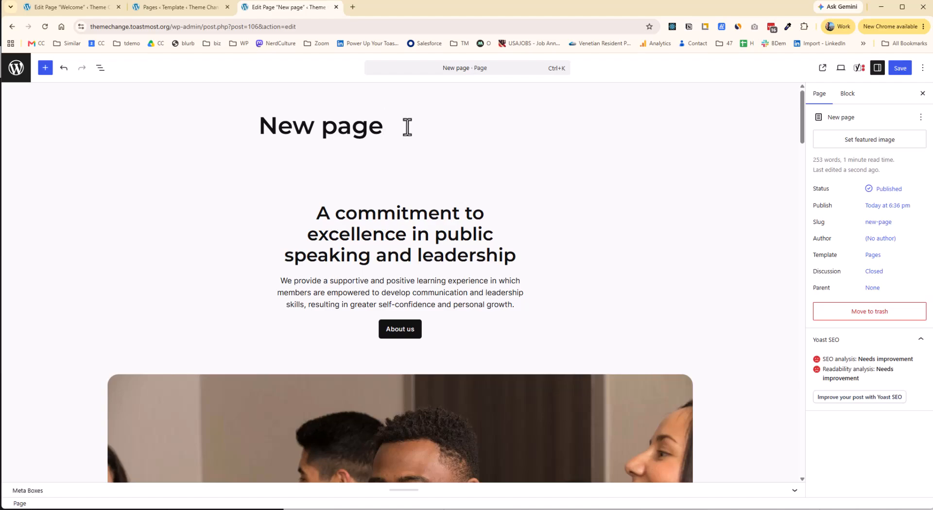
# Add the paragraph "Add text here" under the page title and replace the hero heading with "Change this to your message."
pyautogui.press('Return')
pyautogui.write('A')
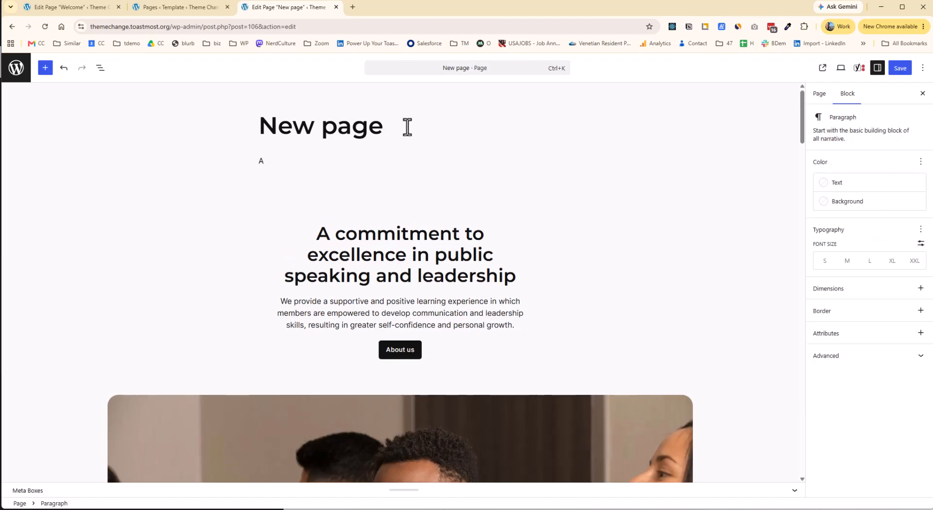
pyautogui.write('dd Te')
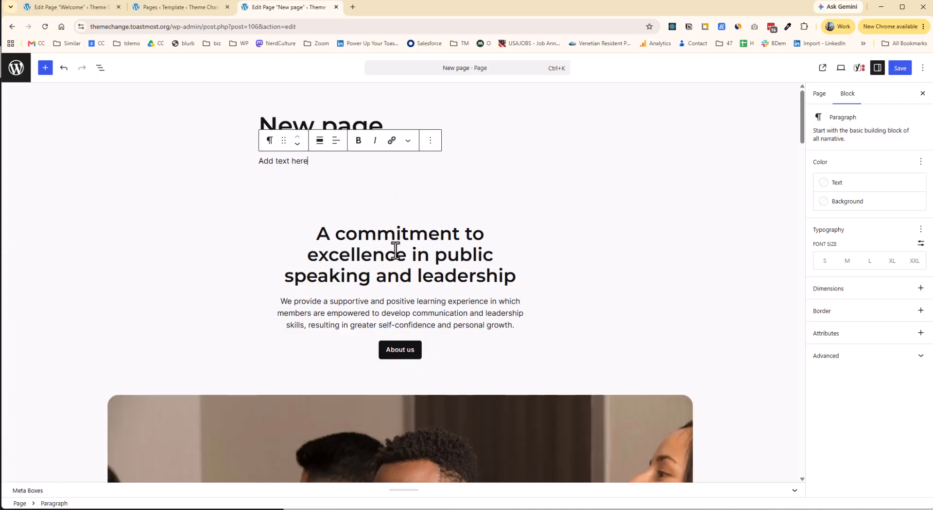
pyautogui.moveTo(318, 236); pyautogui.dragTo(533, 271)
pyautogui.write('C')
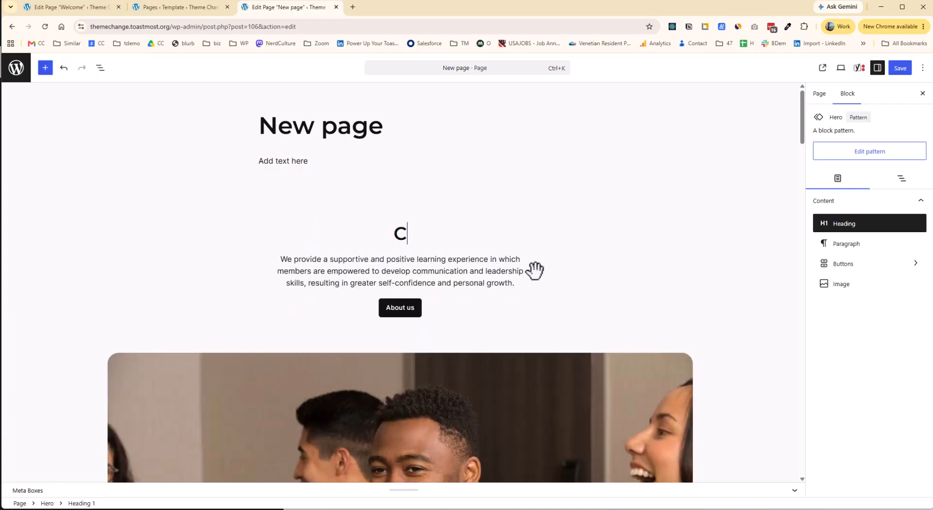
pyautogui.write('hange this t')
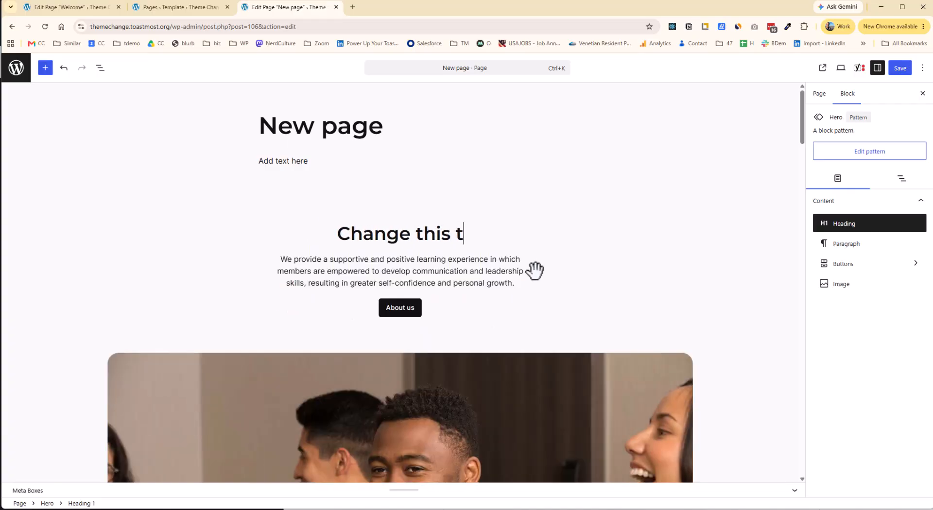
pyautogui.write('o your message.')
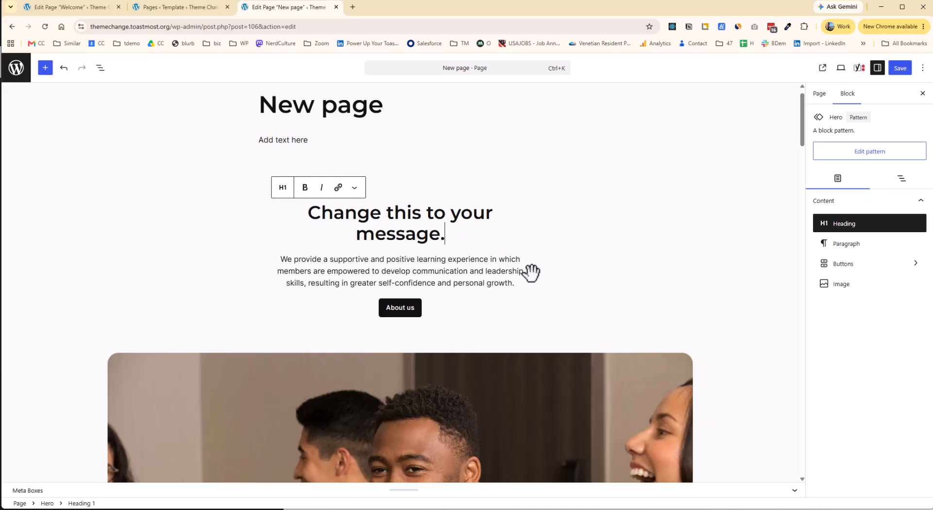
# Replace the hero image by uploading microphone-1209816_1280.jpg from the speaking-website-images folder in Pictures
pyautogui.scroll(-8, 532, 272)
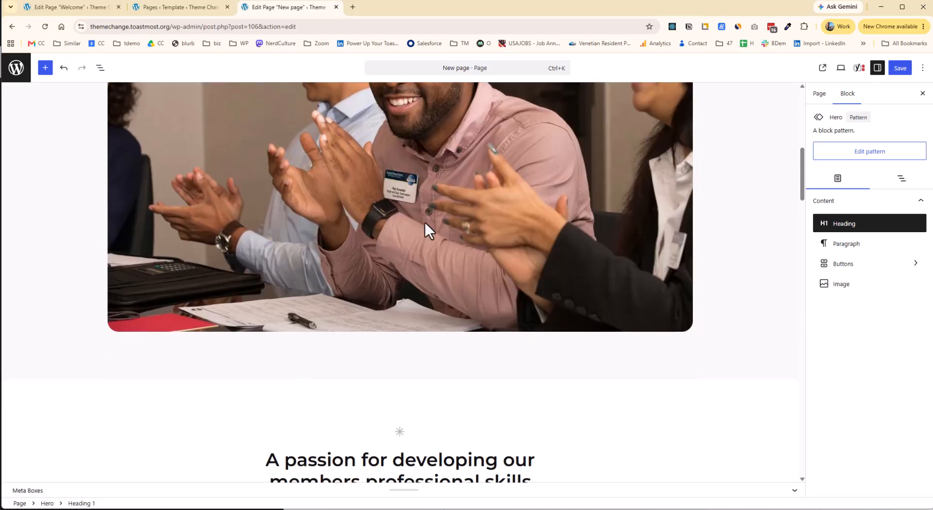
pyautogui.scroll(4, 425, 223)
pyautogui.click(371, 279)
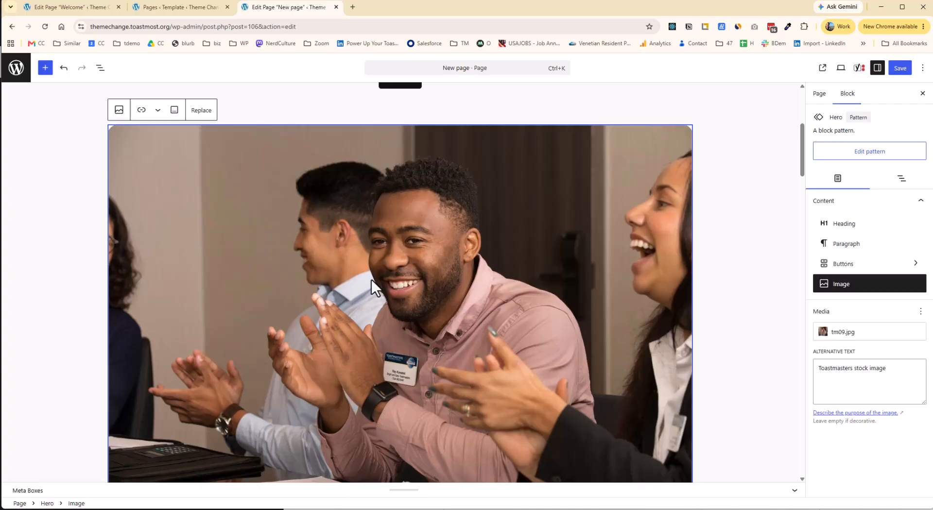
pyautogui.click(225, 118)
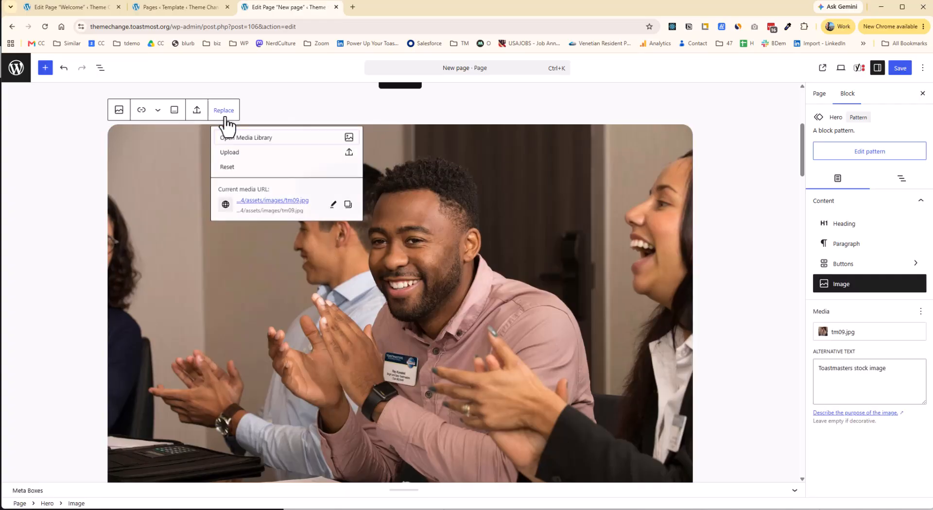
pyautogui.click(240, 153)
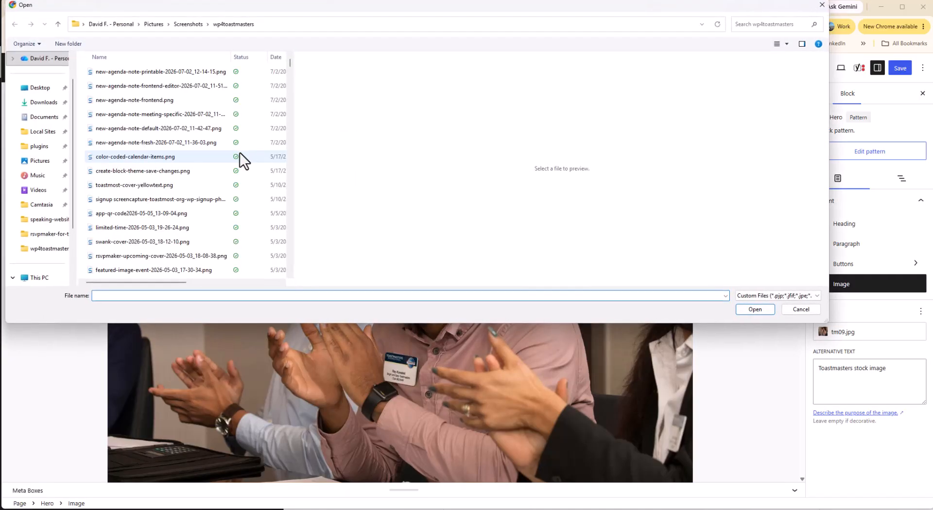
pyautogui.click(44, 163)
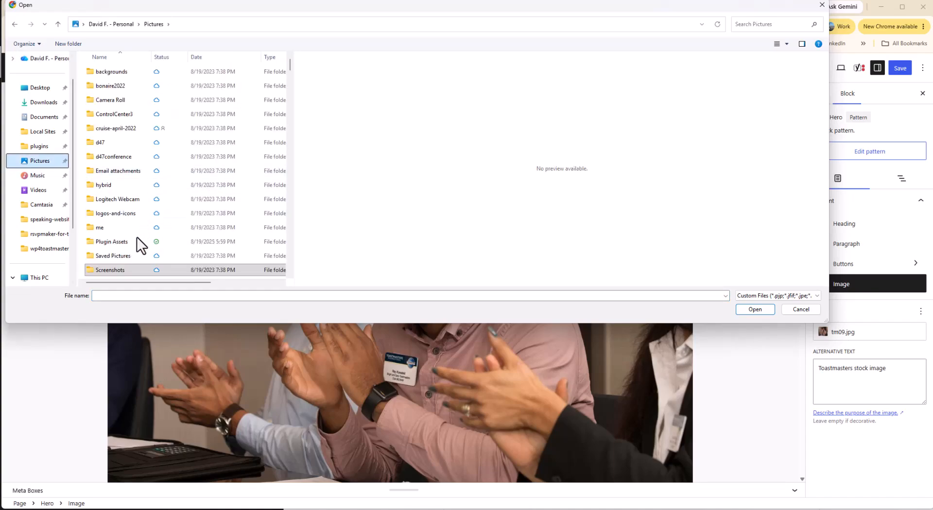
pyautogui.scroll(-3, 138, 245)
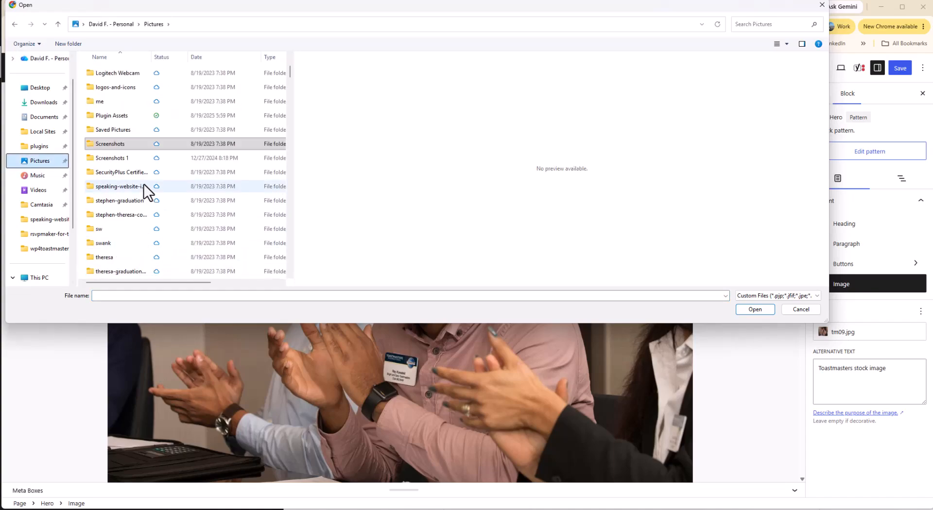
pyautogui.doubleClick(128, 187)
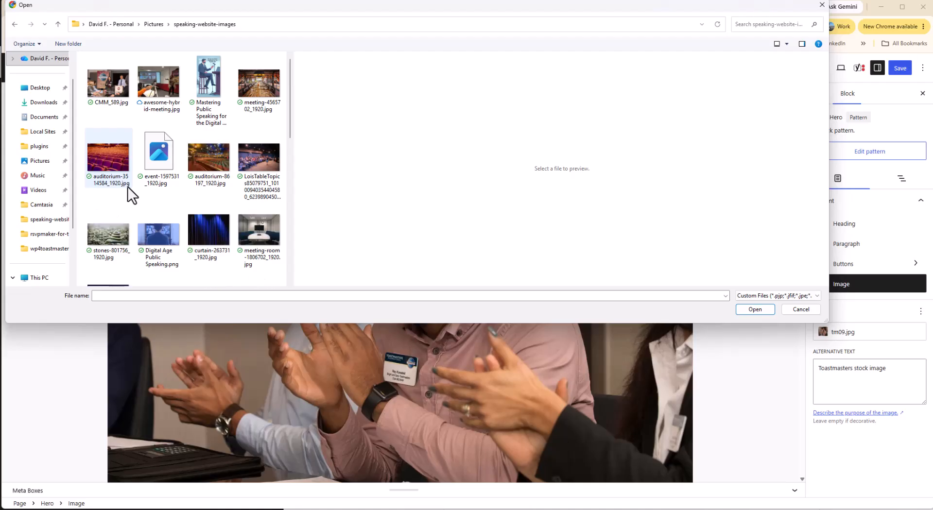
pyautogui.scroll(-5, 185, 258)
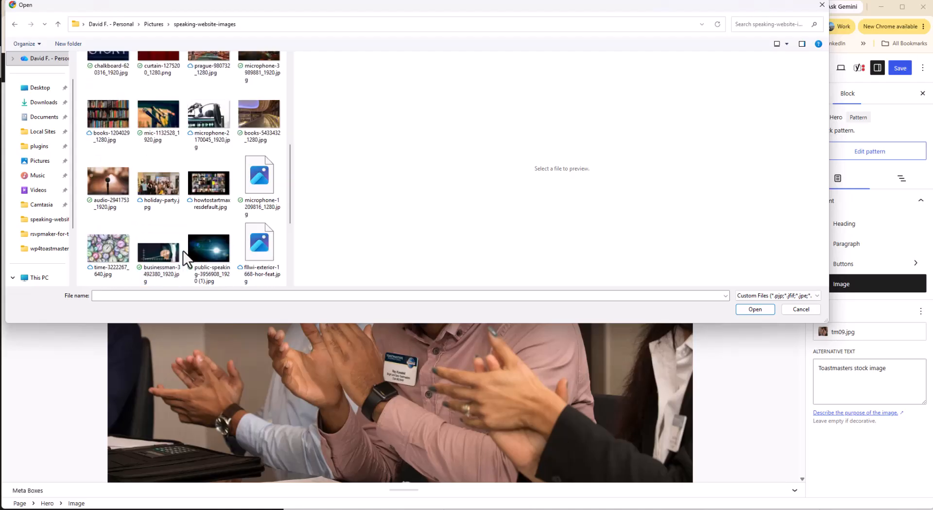
pyautogui.click(266, 182)
pyautogui.click(755, 309)
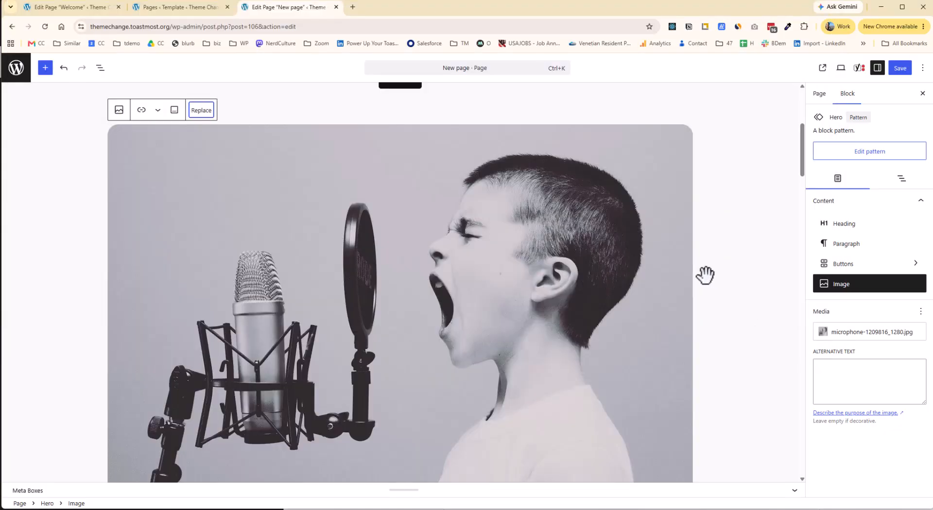
# Link the hero's "About us" button to the Contact Us page (/contact-us)
pyautogui.scroll(5, 709, 279)
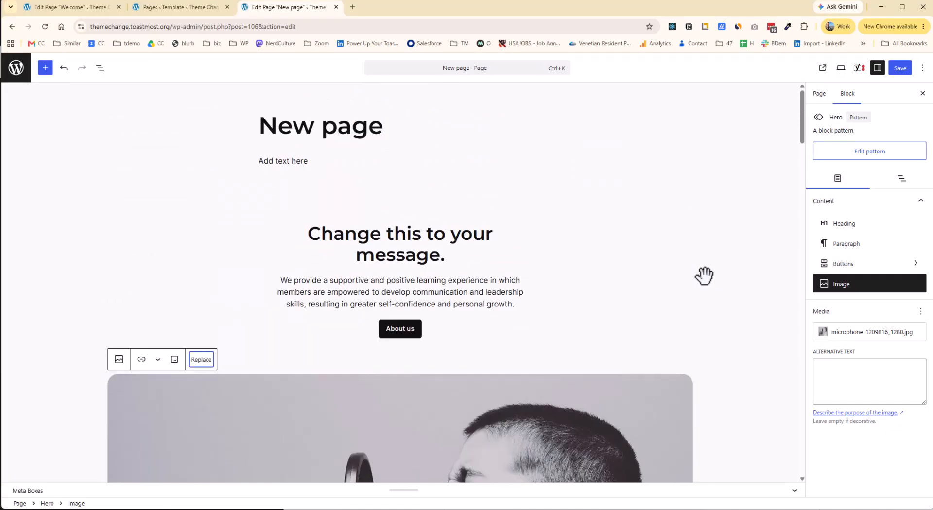
pyautogui.click(403, 330)
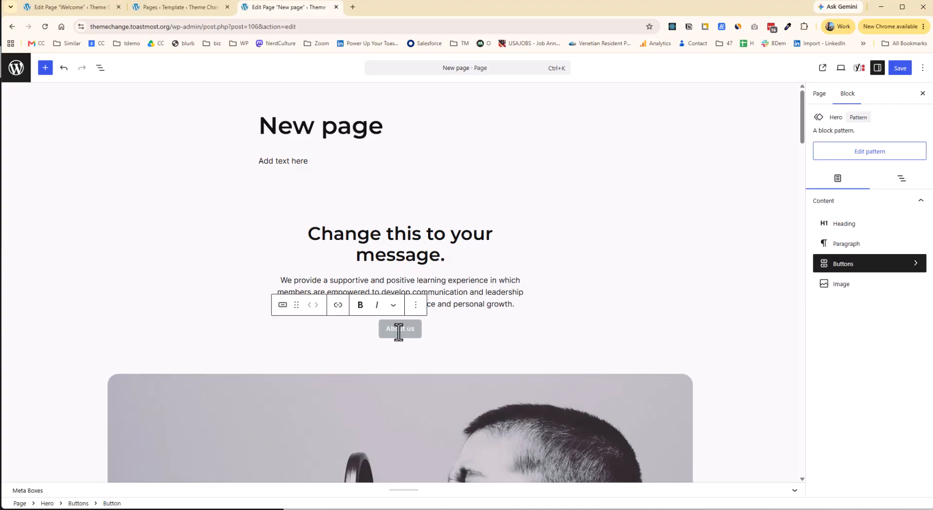
pyautogui.click(338, 306)
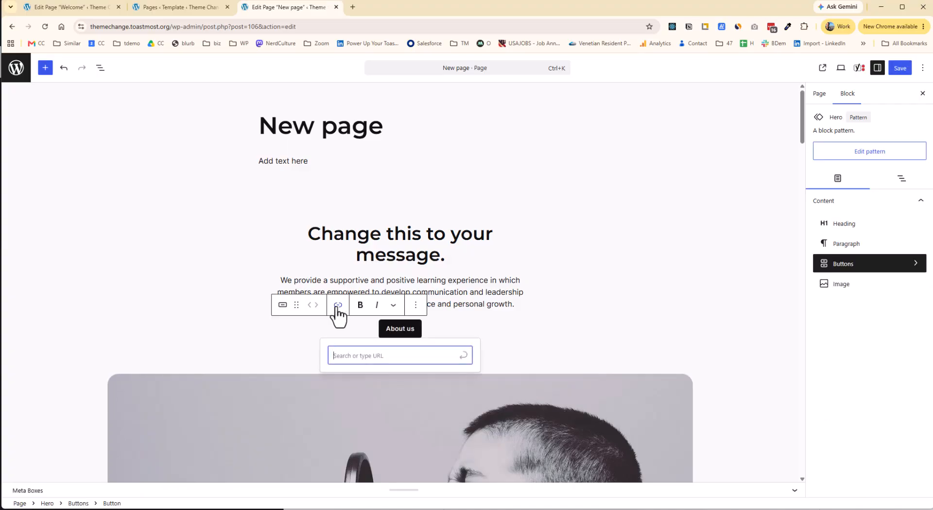
pyautogui.write('contact')
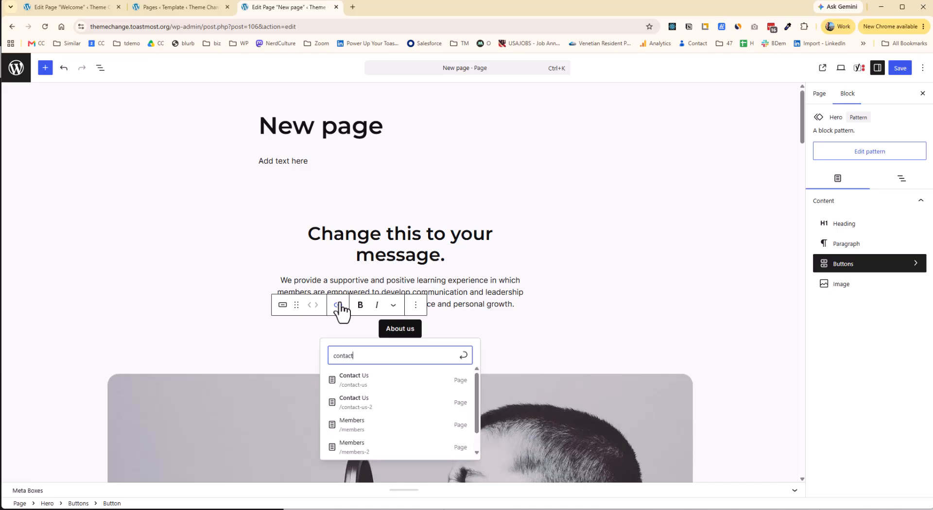
pyautogui.click(367, 380)
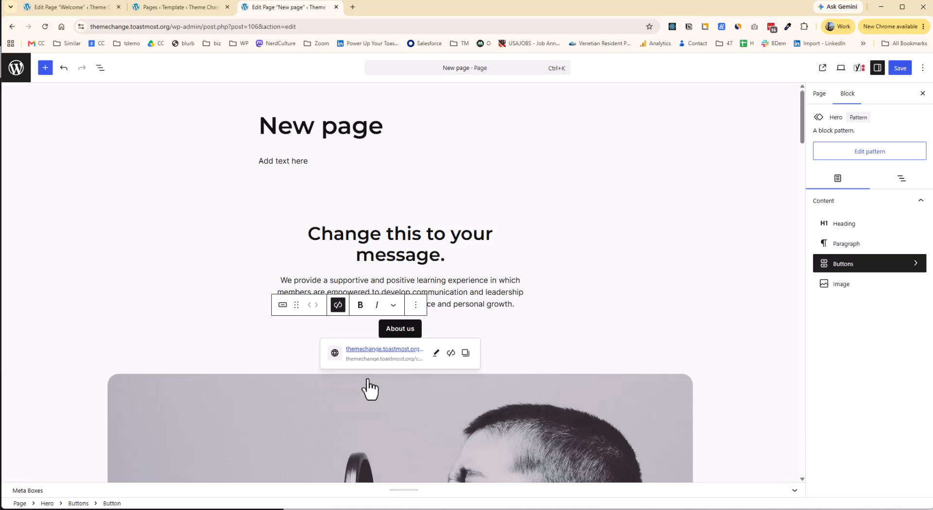
pyautogui.click(477, 293)
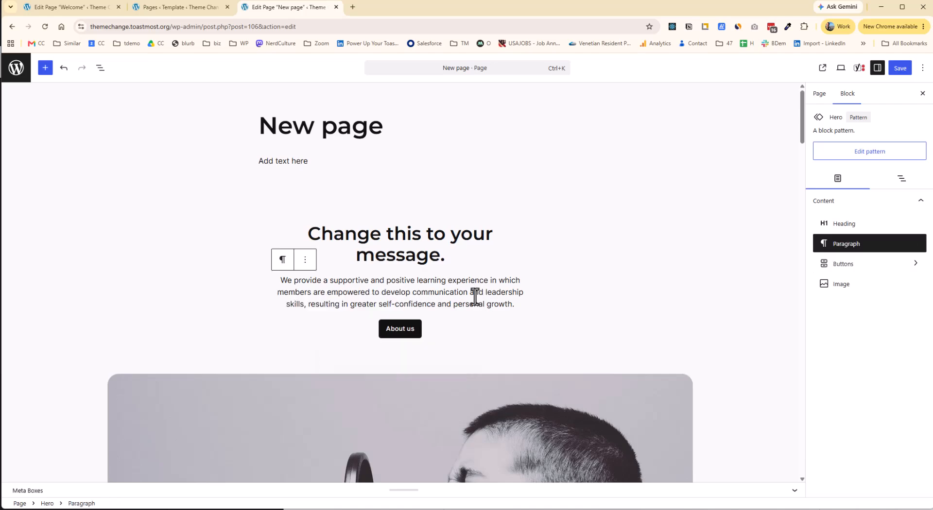
# Review the remaining pattern sections down the New page and save the page
pyautogui.scroll(-10, 538, 293)
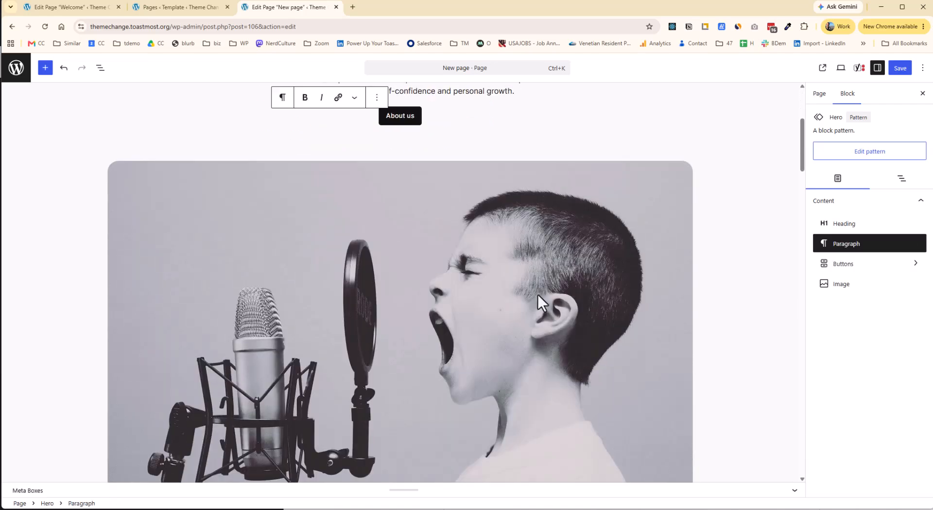
pyautogui.scroll(-6, 538, 294)
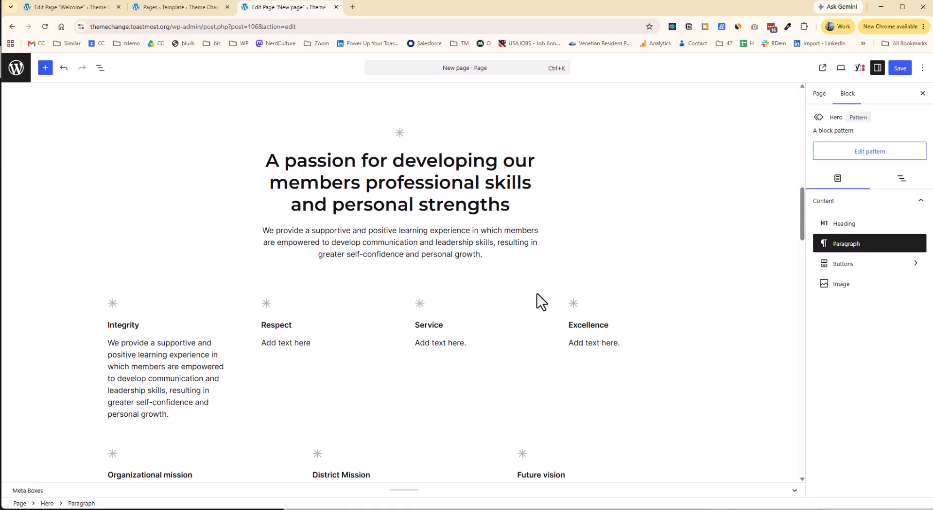
pyautogui.scroll(-3, 537, 294)
pyautogui.scroll(20, 536, 292)
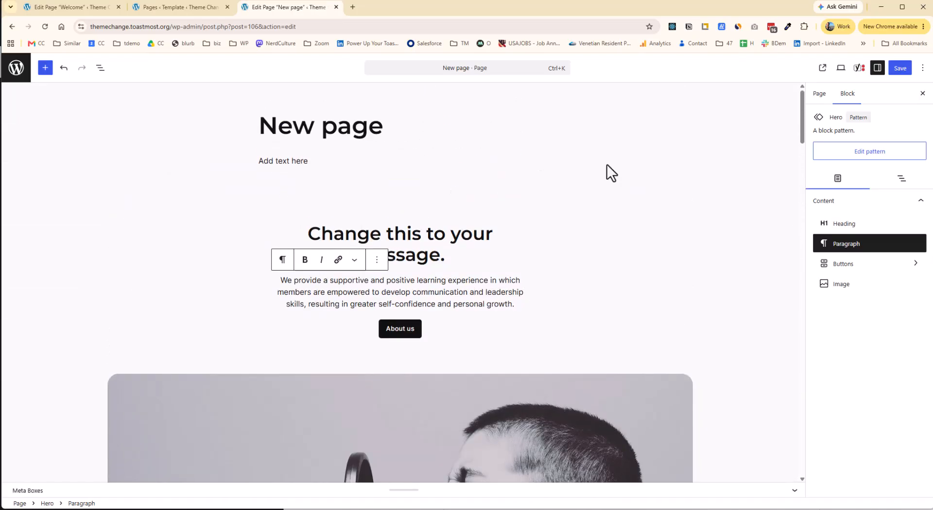
pyautogui.click(902, 71)
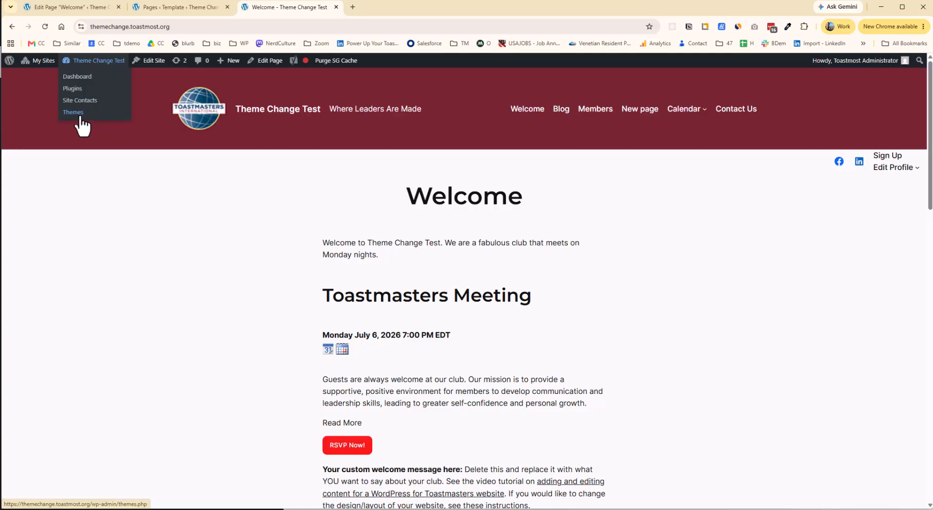
# From the installed themes, preview Sidebar 2024, look over the Welcome page, and activate the theme
pyautogui.click(73, 112)
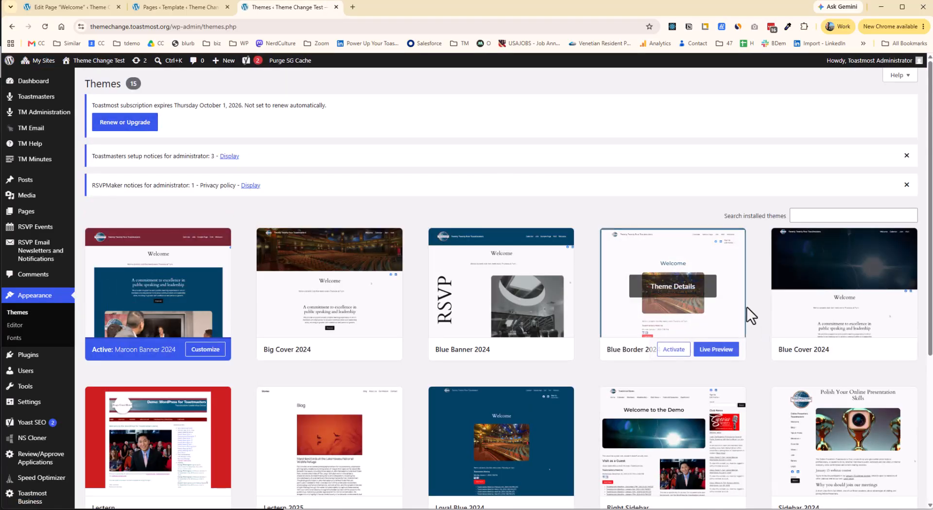
pyautogui.scroll(-2, 763, 330)
pyautogui.moveTo(897, 426)
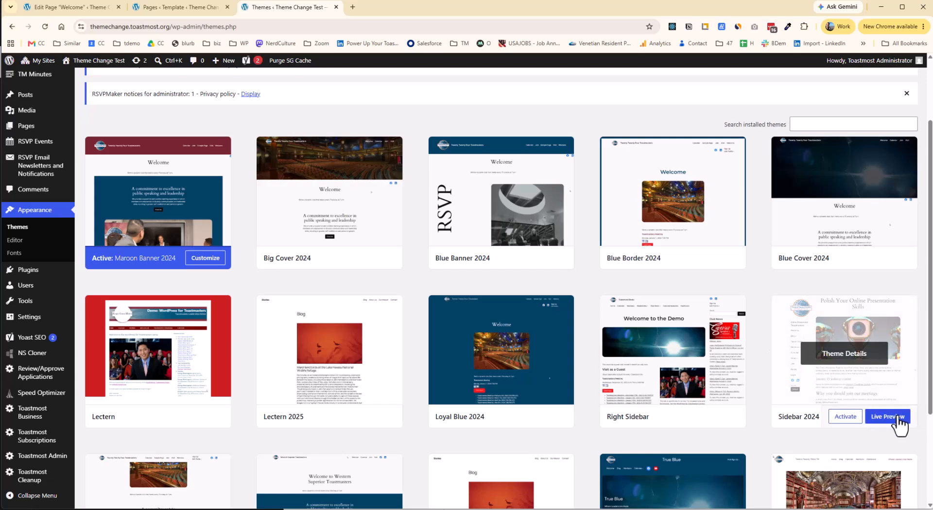
pyautogui.click(884, 419)
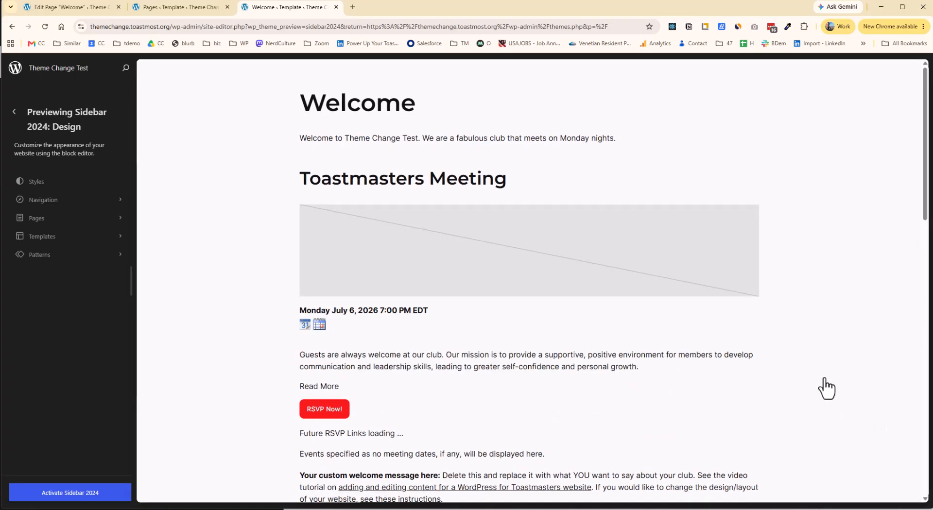
pyautogui.scroll(-3, 826, 387)
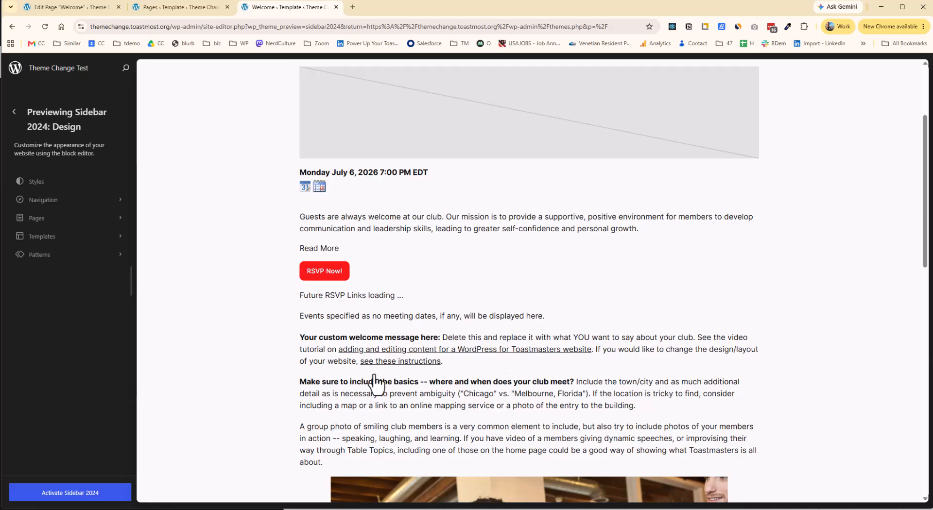
pyautogui.click(59, 493)
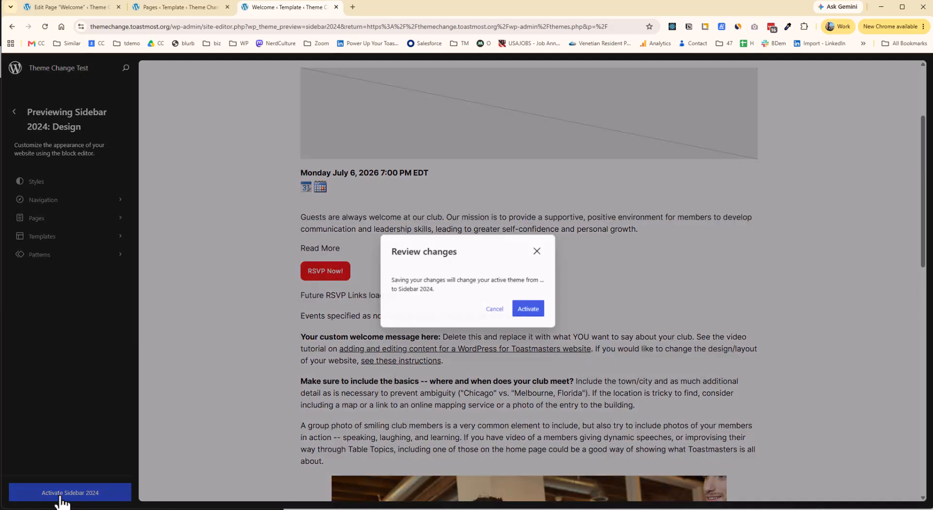
pyautogui.click(529, 309)
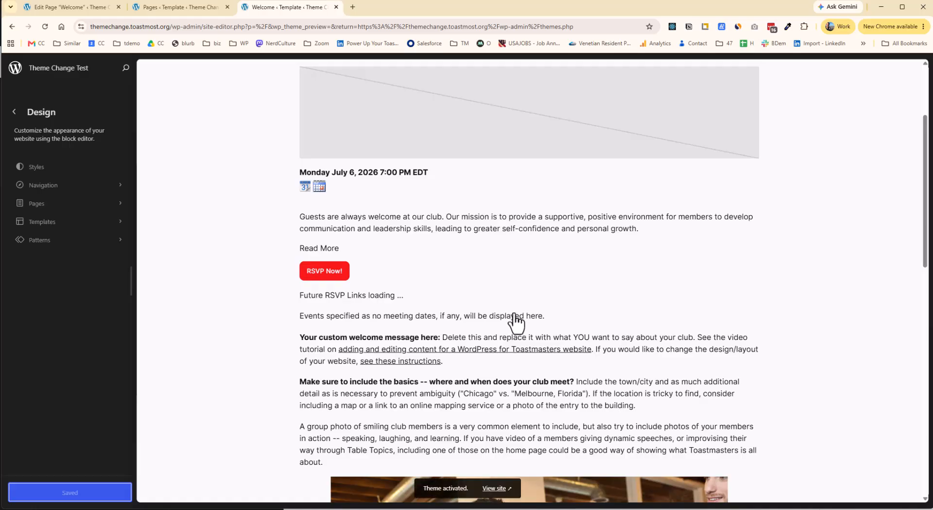
pyautogui.scroll(3, 446, 348)
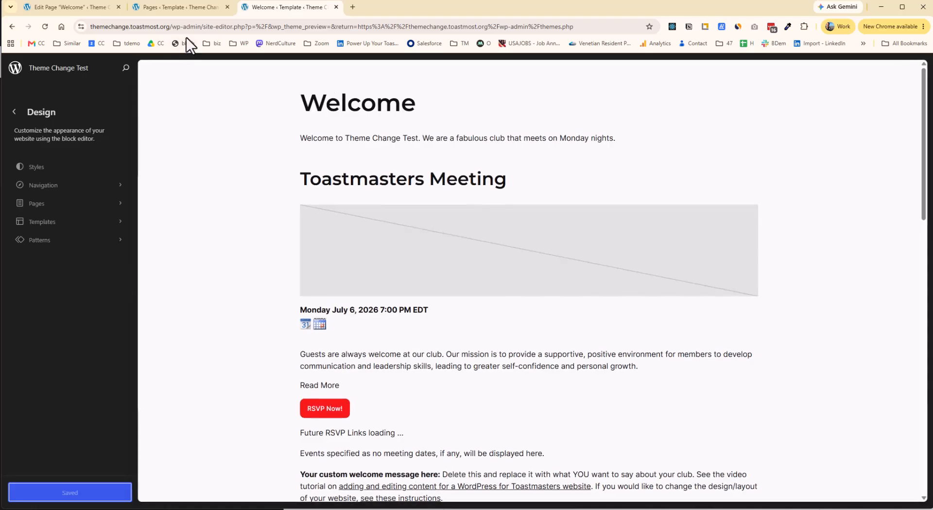
# Load the site's home page at themechange.toastmost.org and examine how its content and sidebar are laid out
pyautogui.moveTo(171, 26); pyautogui.dragTo(687, 39)
pyautogui.press('BackSpace')
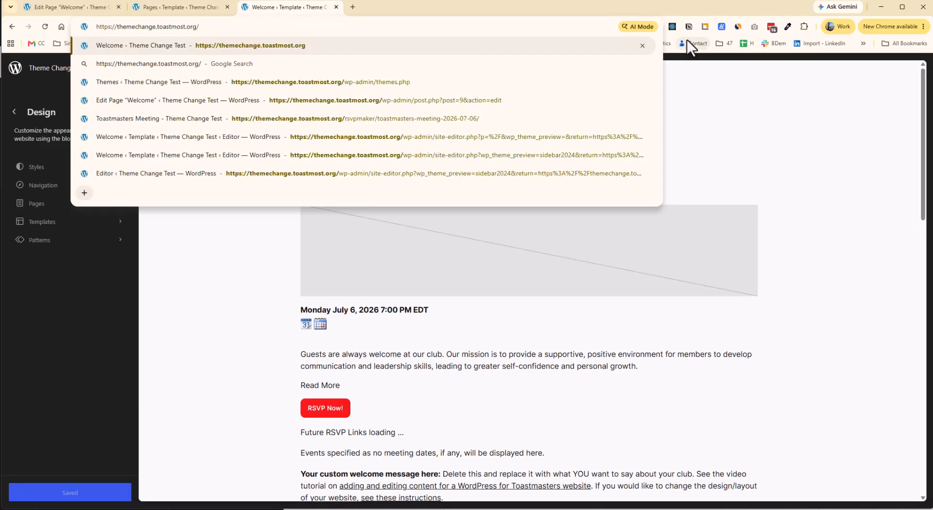
pyautogui.press('Return')
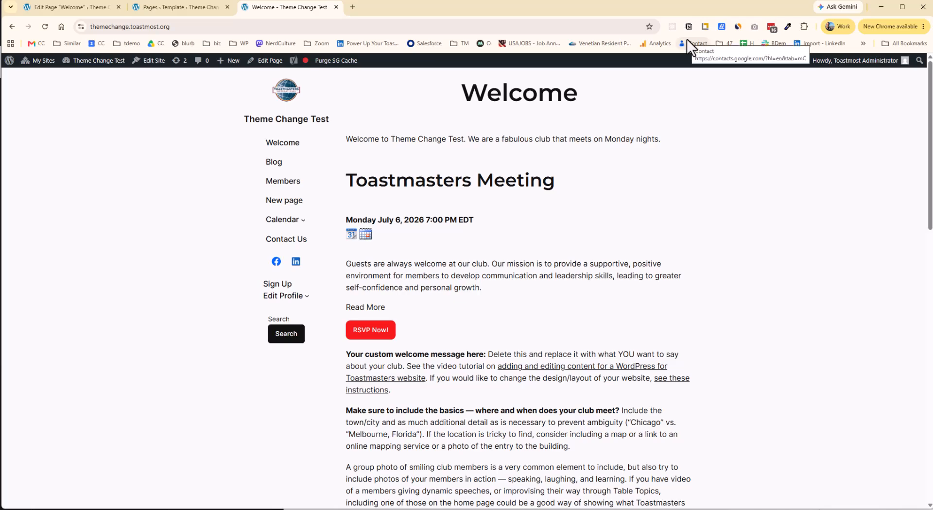
pyautogui.scroll(-12, 693, 209)
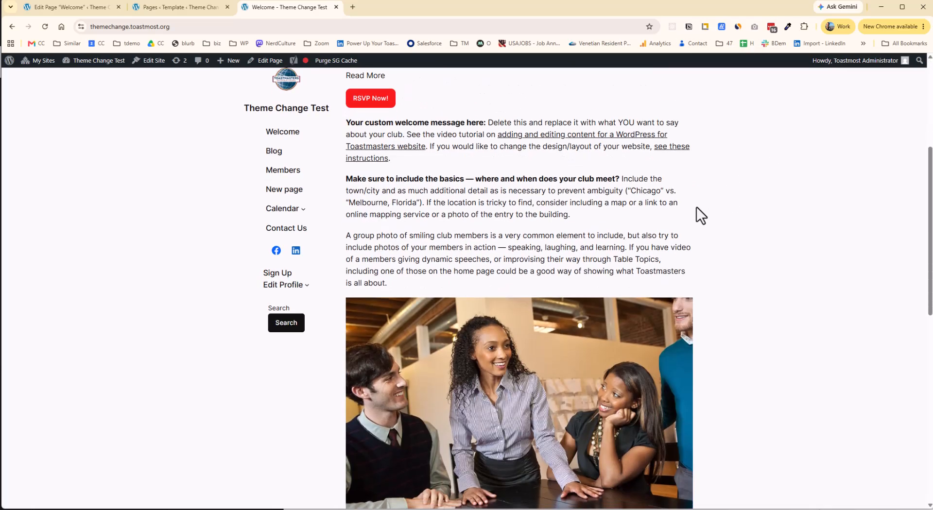
pyautogui.scroll(12, 698, 204)
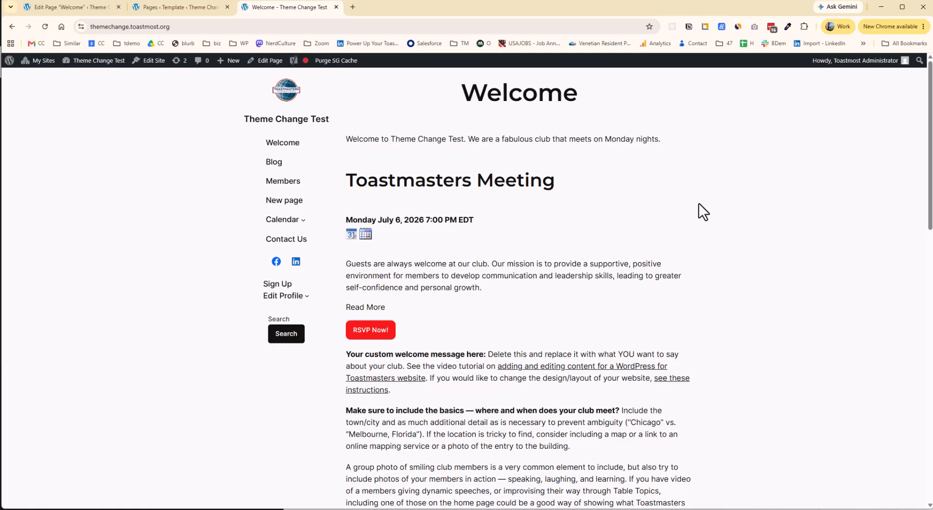
# Visit the Members page and the New page to examine how each looks beside the sidebar navigation
pyautogui.click(261, 184)
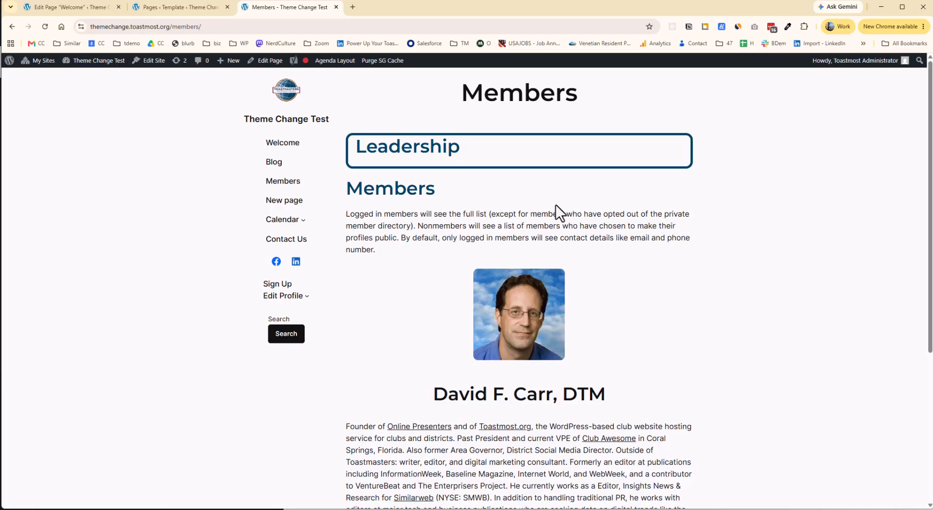
pyautogui.click(271, 204)
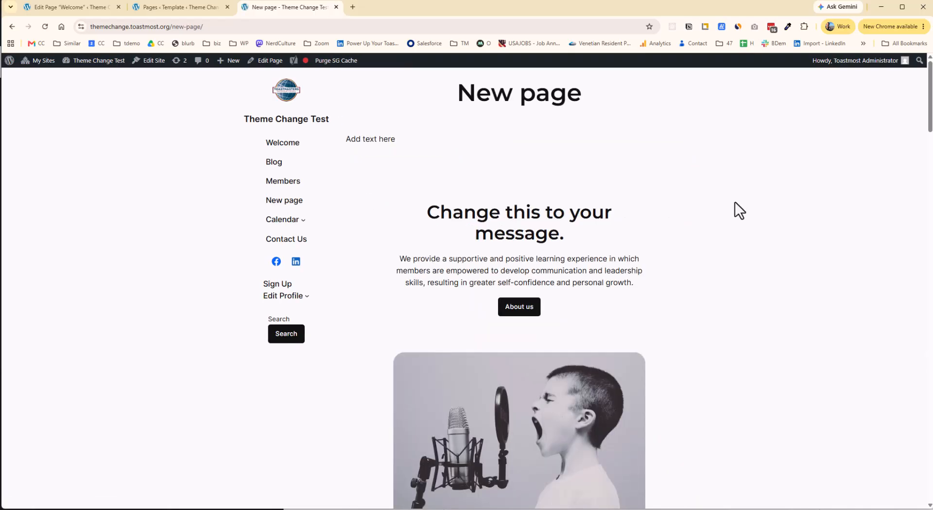
pyautogui.scroll(-15, 734, 202)
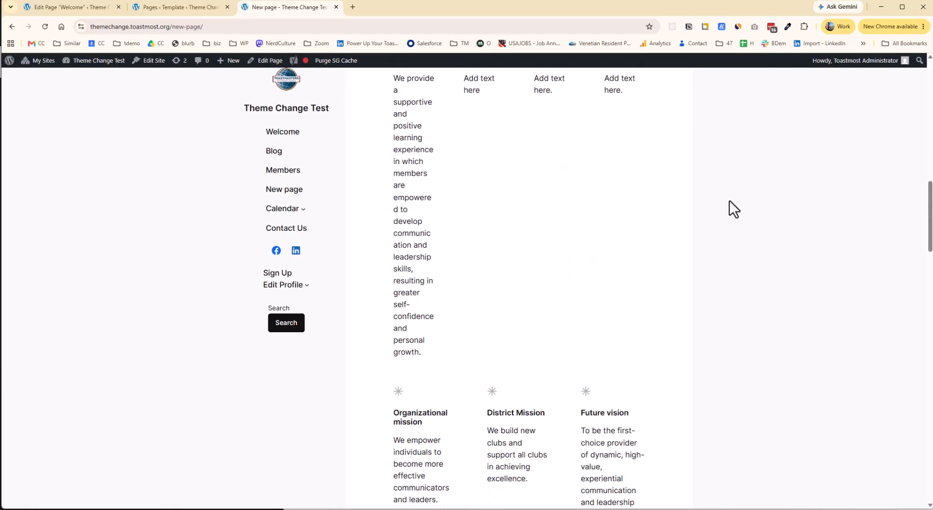
pyautogui.scroll(15, 730, 201)
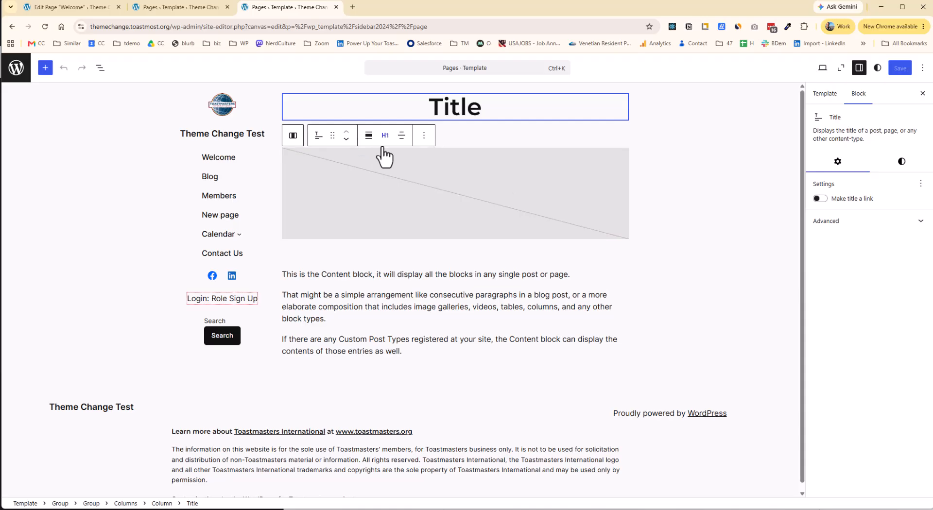
# Left-align the text of the Title block in the Pages template
pyautogui.click(401, 141)
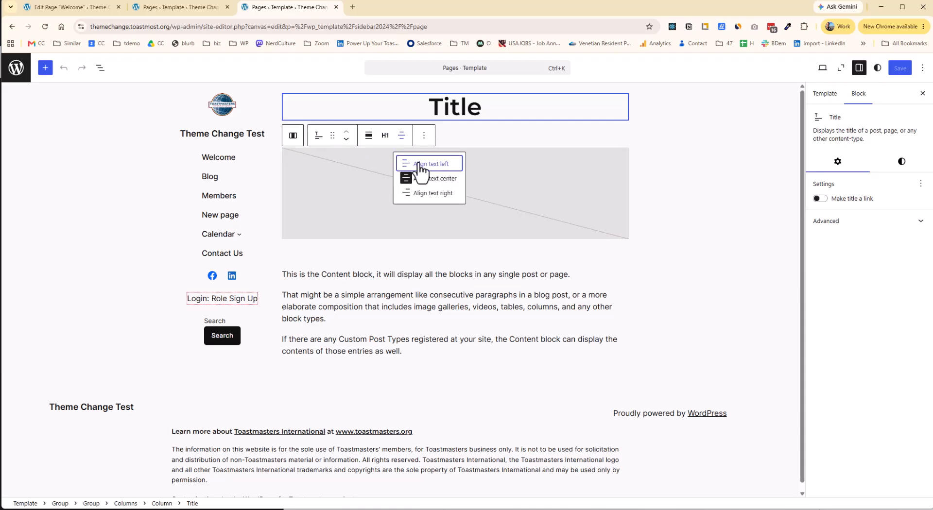
pyautogui.click(427, 162)
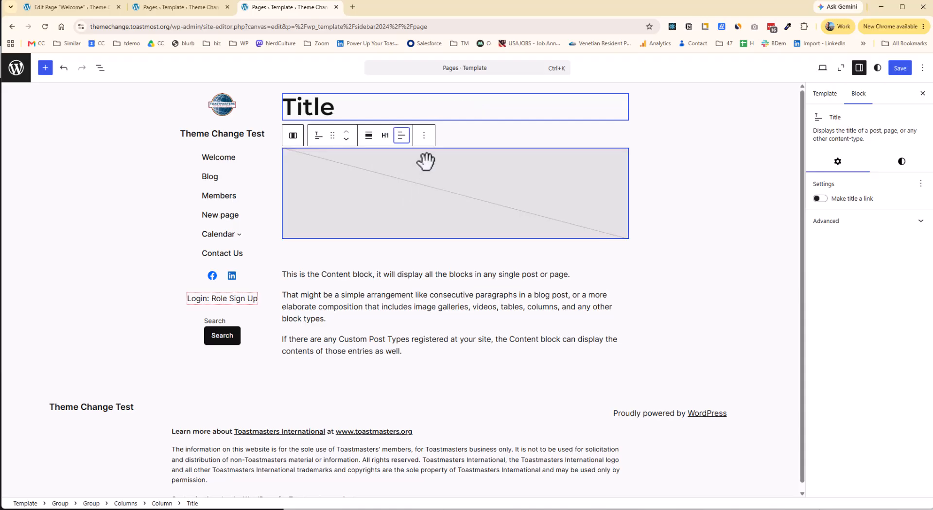
# Move Contact Us directly below Welcome in the sidebar navigation and save the Pages template and Navigation changes
pyautogui.click(221, 170)
pyautogui.click(216, 156)
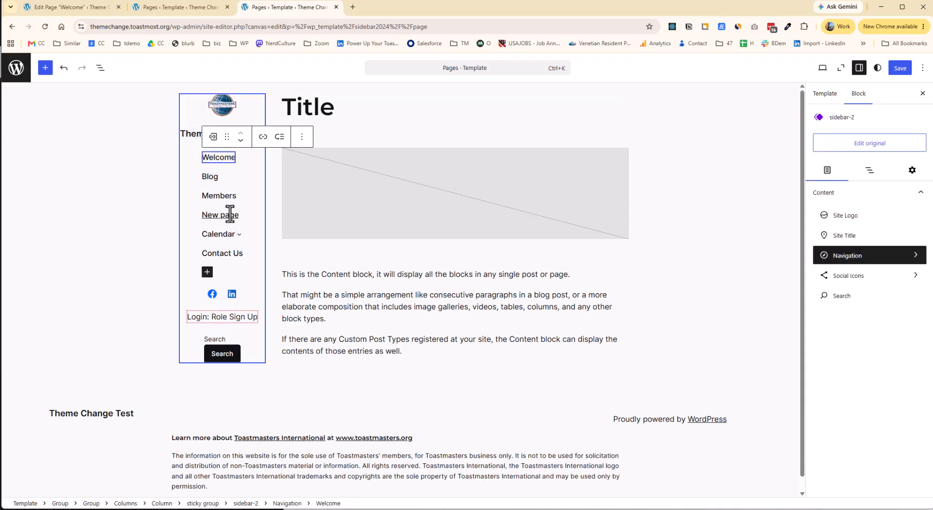
pyautogui.click(870, 255)
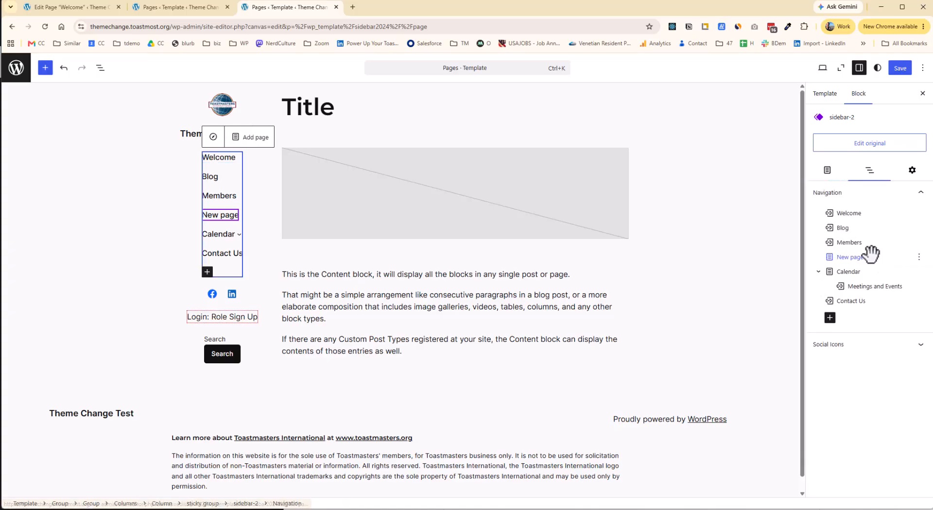
pyautogui.moveTo(847, 301); pyautogui.dragTo(852, 228)
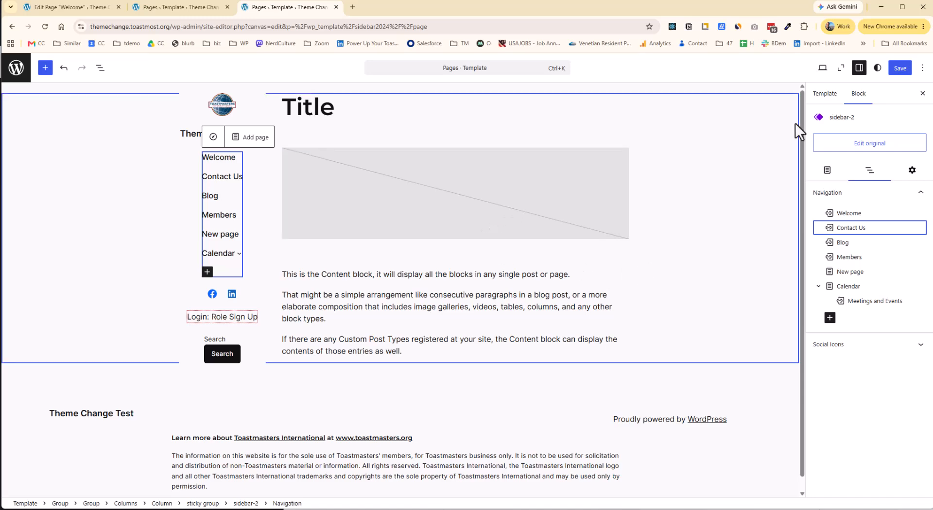
pyautogui.click(899, 69)
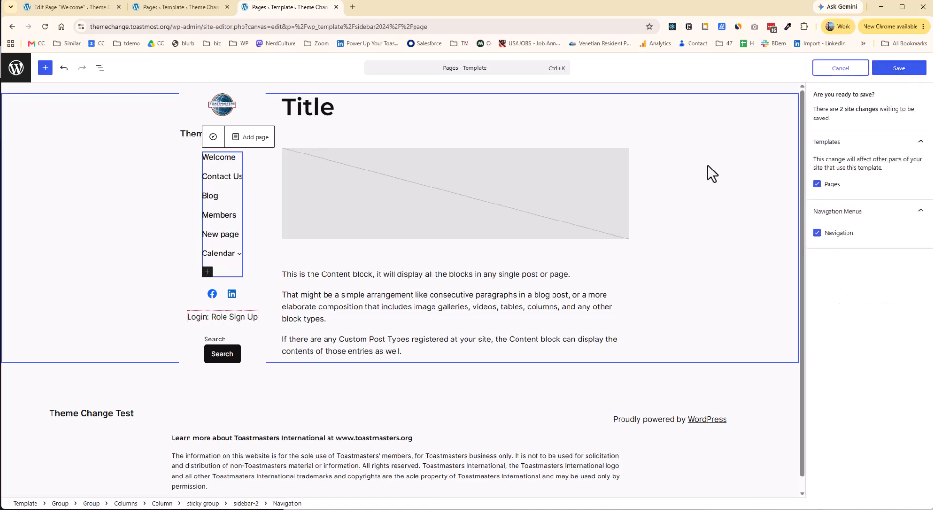
pyautogui.click(898, 70)
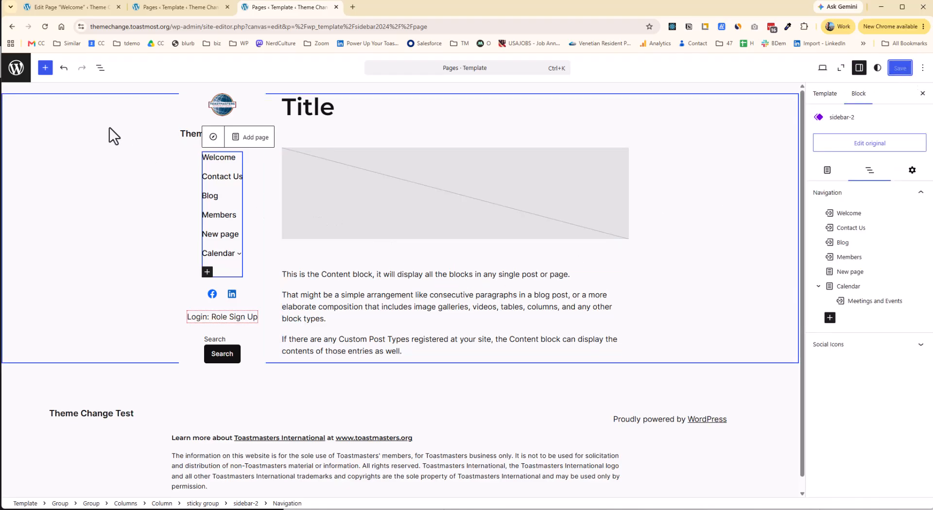
# Return to the templates overview and add a Front Page template based on the pattern with the sidebar navigation
pyautogui.click(16, 70)
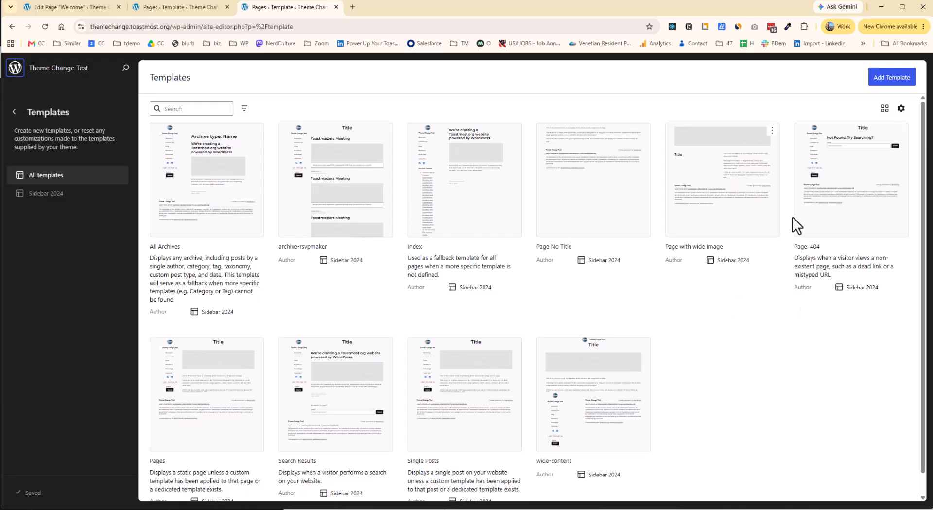
pyautogui.click(892, 78)
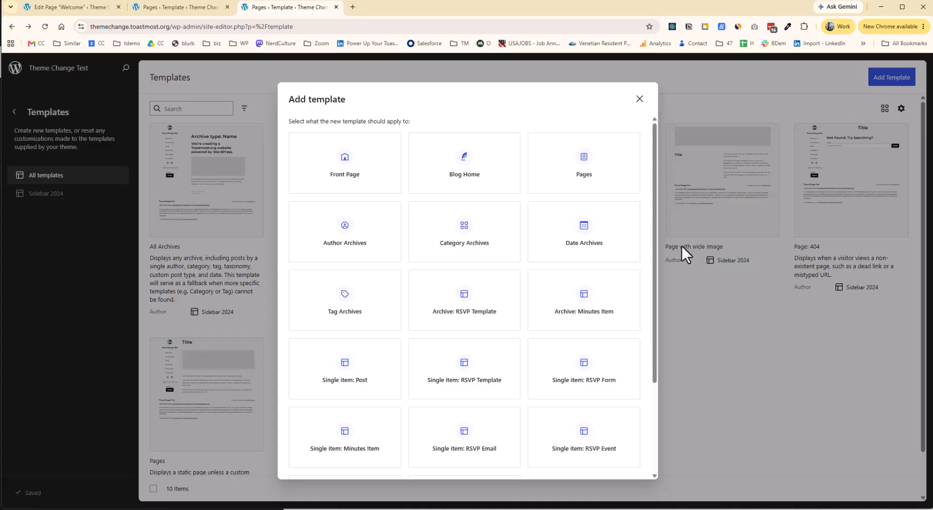
pyautogui.moveTo(656, 221); pyautogui.dragTo(660, 194)
pyautogui.click(355, 170)
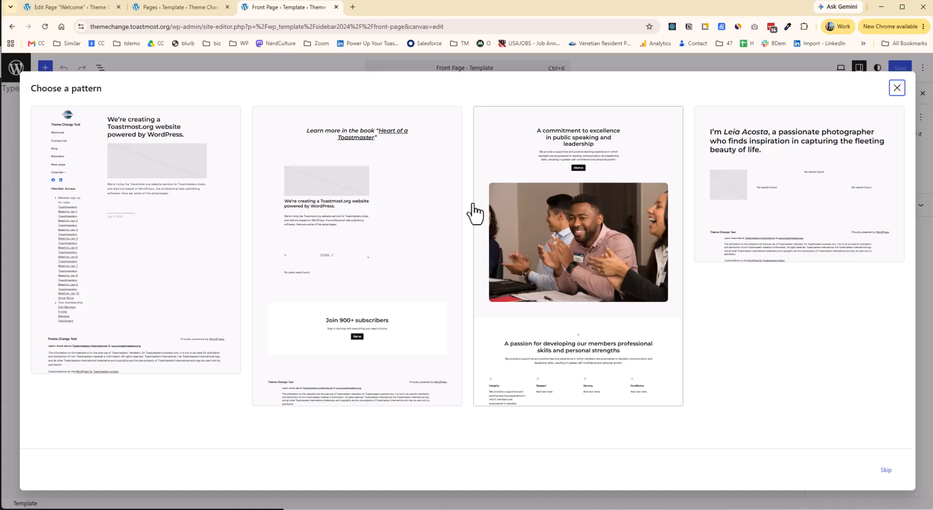
pyautogui.press('Escape')
# Insert a Title block into the empty group in the main column of the Front Page template
pyautogui.click(455, 103)
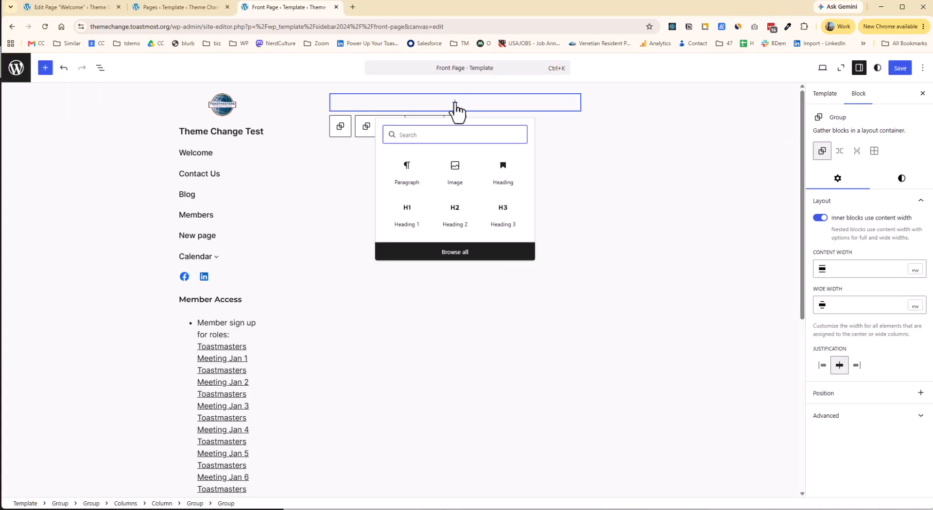
pyautogui.write('title')
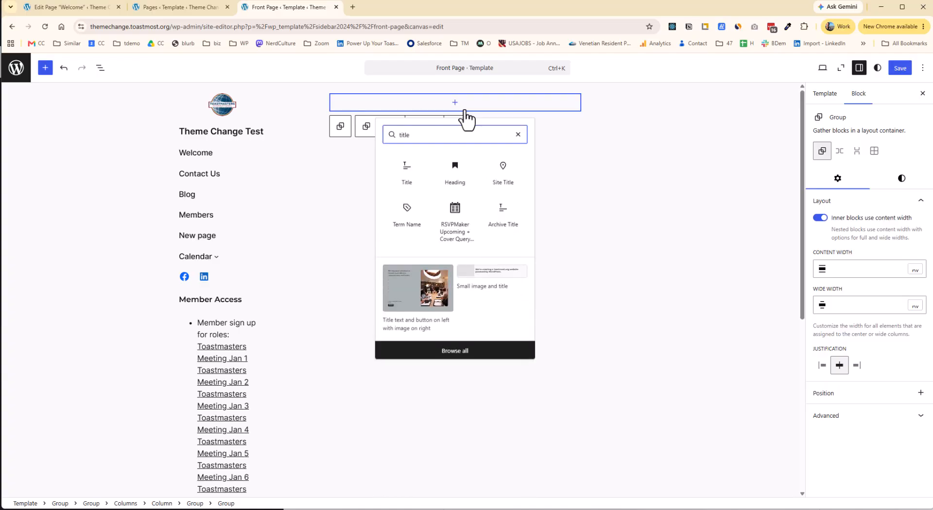
pyautogui.click(406, 179)
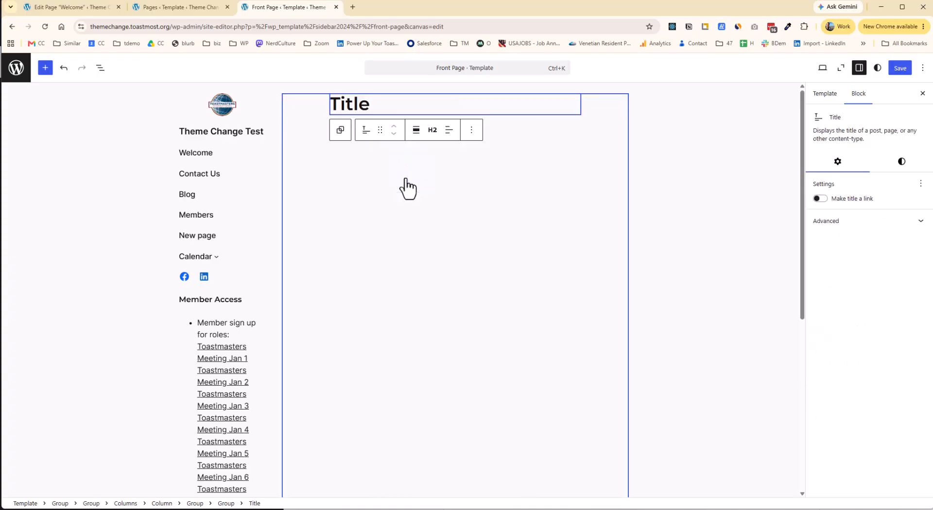
# Select the template's wide column and insert a Content block found by searching the block library for "cont"
pyautogui.click(381, 179)
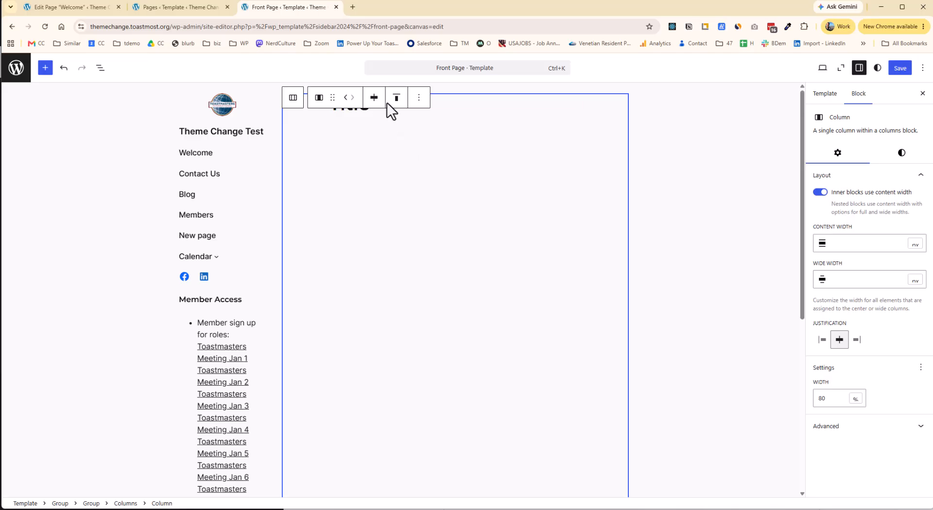
pyautogui.click(44, 73)
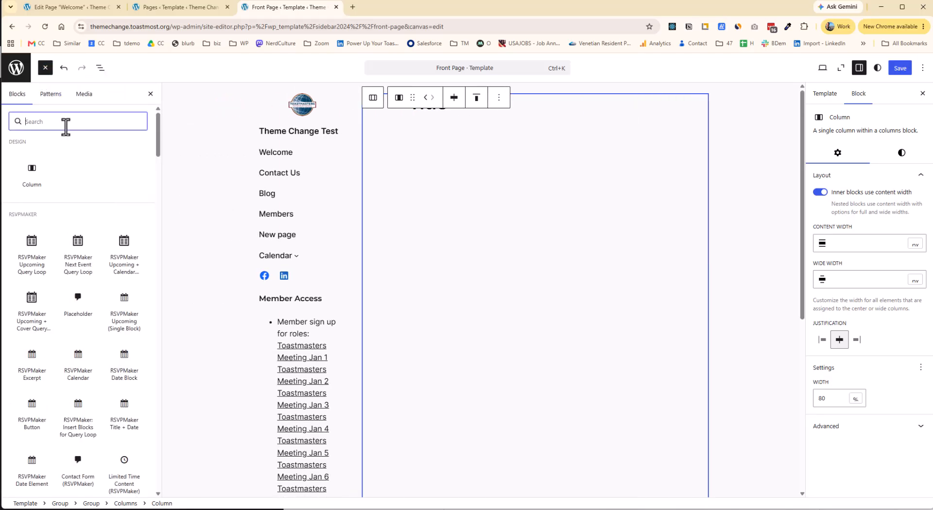
pyautogui.write('cont')
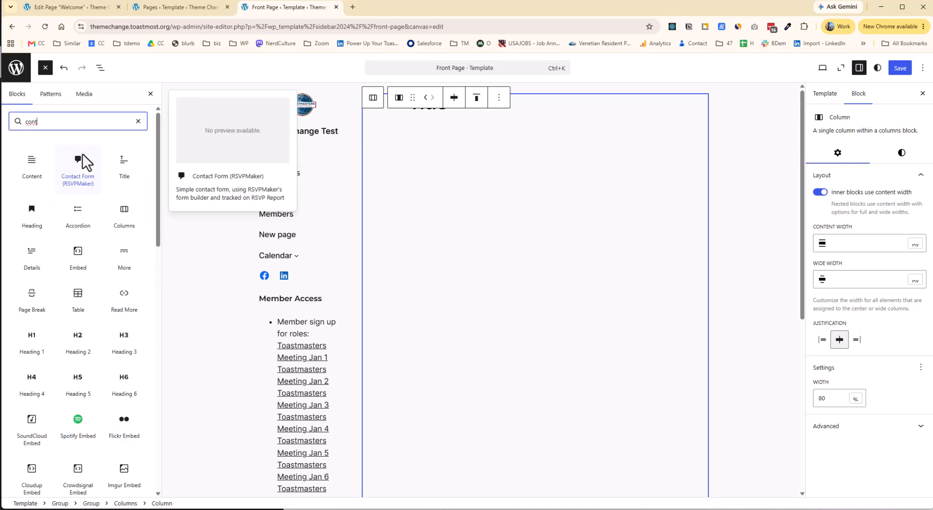
pyautogui.click(30, 165)
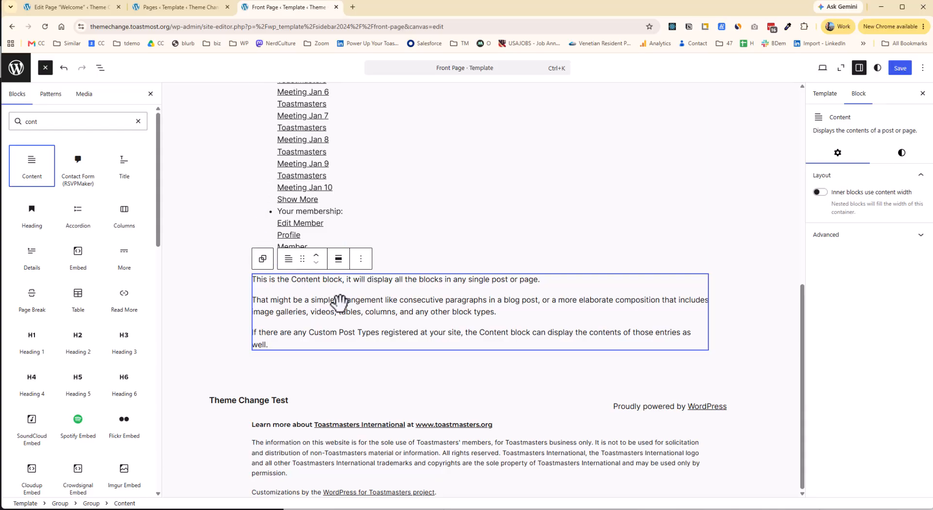
# Move the Content block into the second column, above the group, using the block hierarchy
pyautogui.click(100, 68)
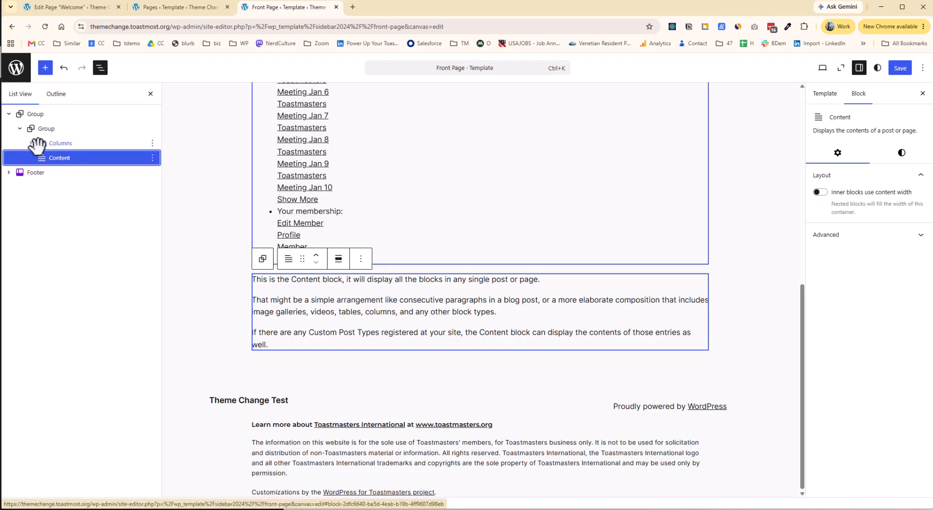
pyautogui.moveTo(37, 158); pyautogui.dragTo(72, 176)
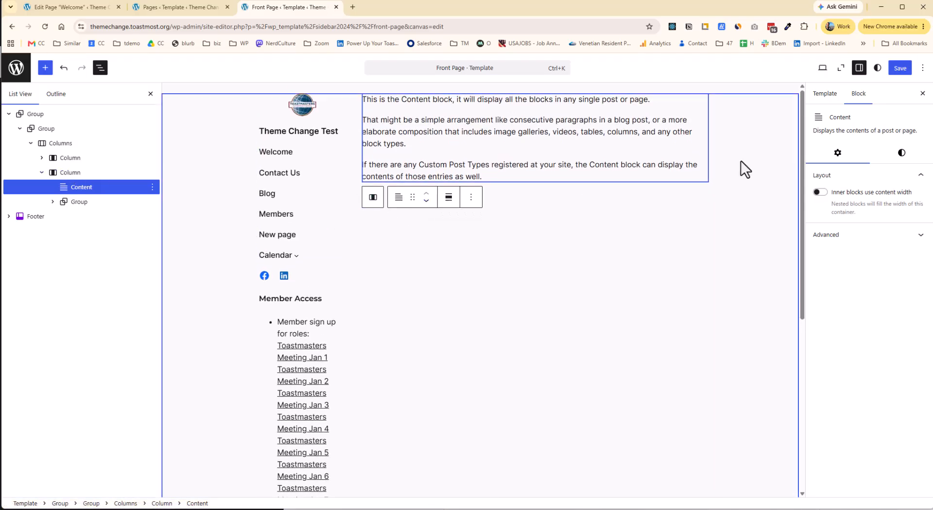
pyautogui.moveTo(803, 152); pyautogui.dragTo(757, 3)
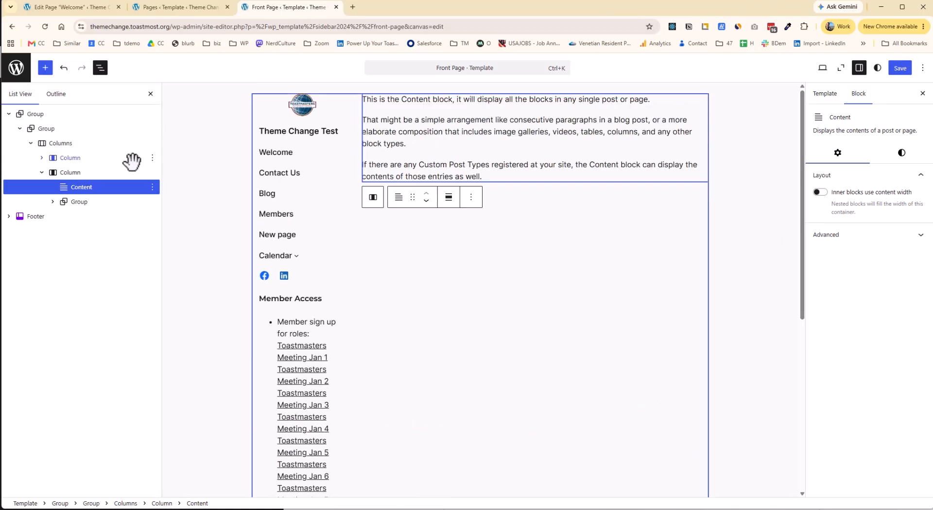
# Place the Title block directly in the second column above the Content block and remove the group that held it
pyautogui.click(47, 70)
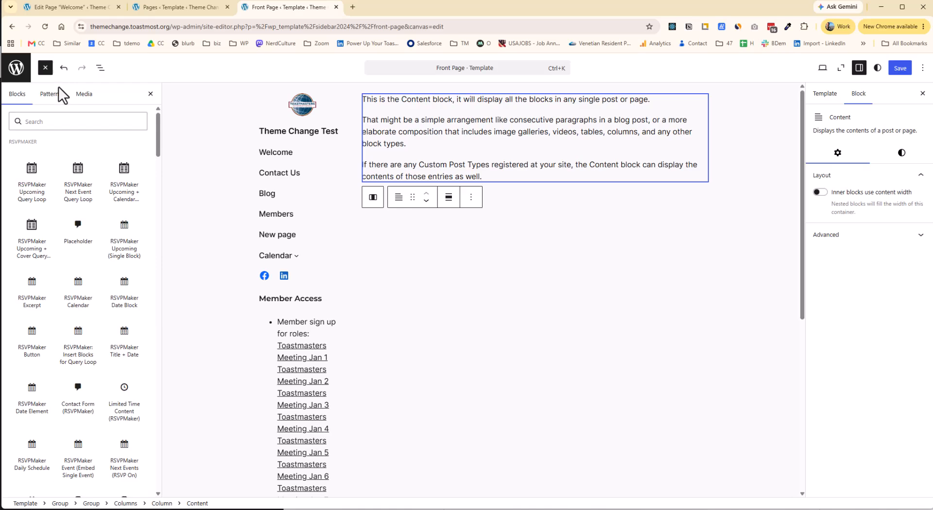
pyautogui.click(92, 190)
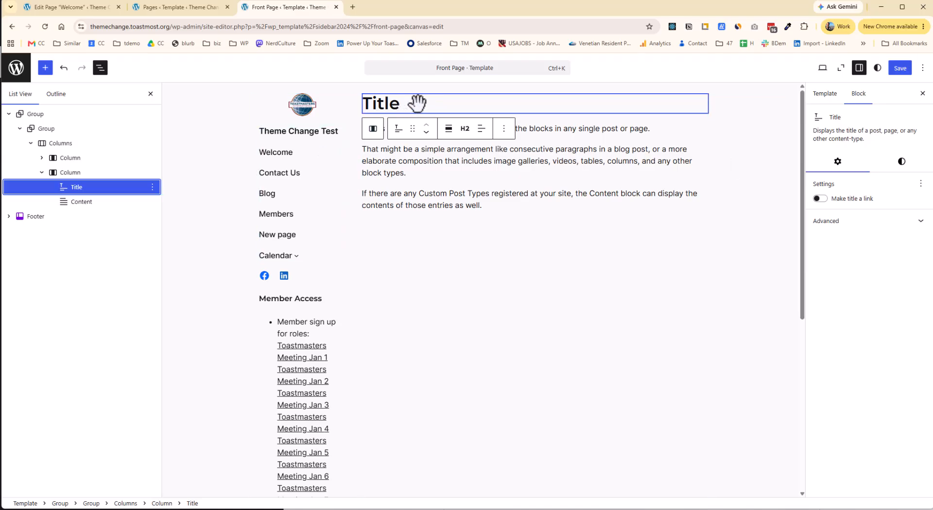
# Insert a Cover block below the Title, found by searching for "cover", and upload auditorium-3514584_1920.jpg as its background image
pyautogui.click(45, 68)
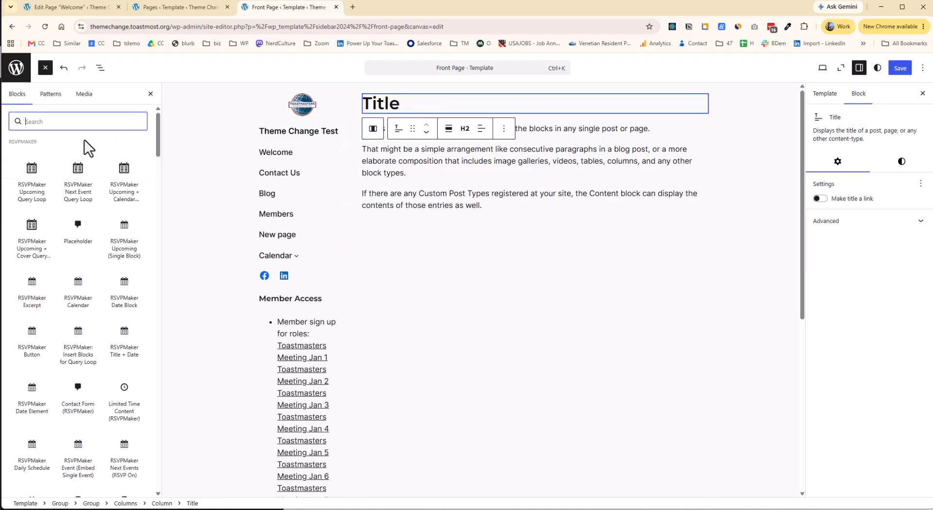
pyautogui.write('cover')
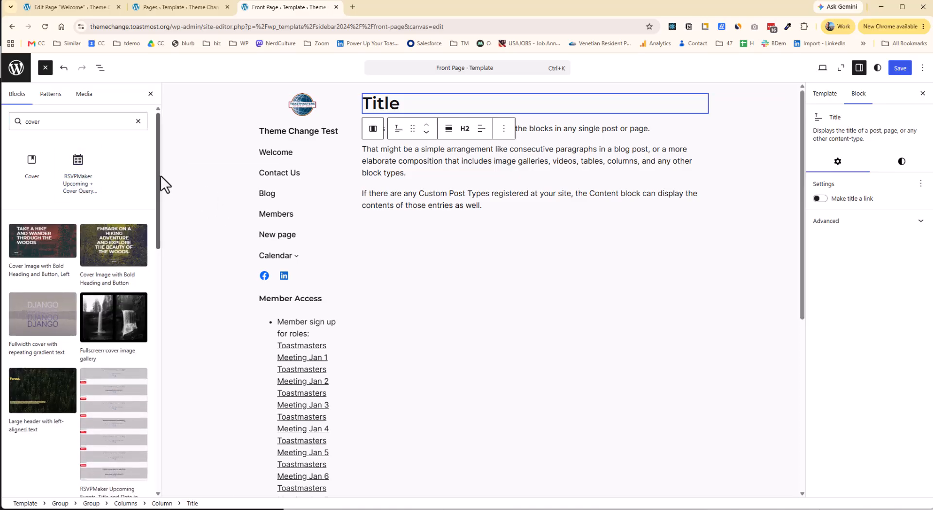
pyautogui.moveTo(27, 163)
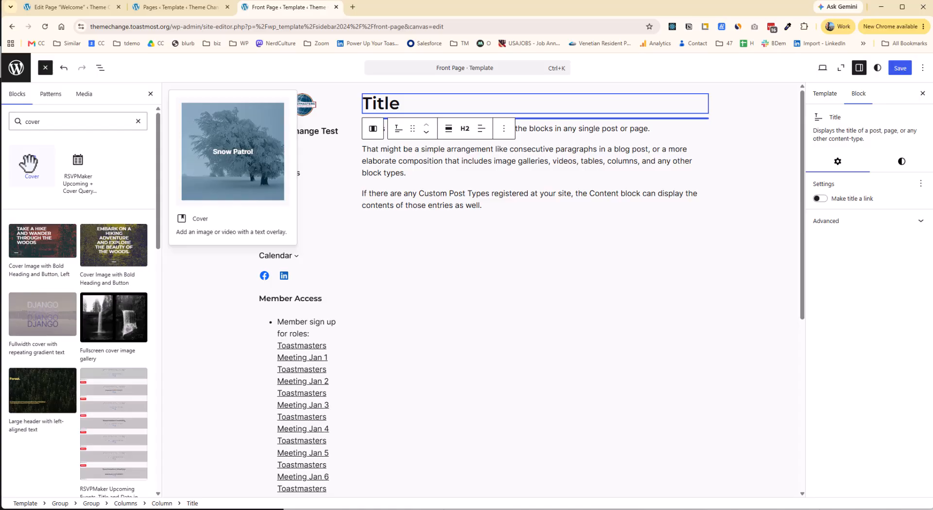
pyautogui.click(28, 164)
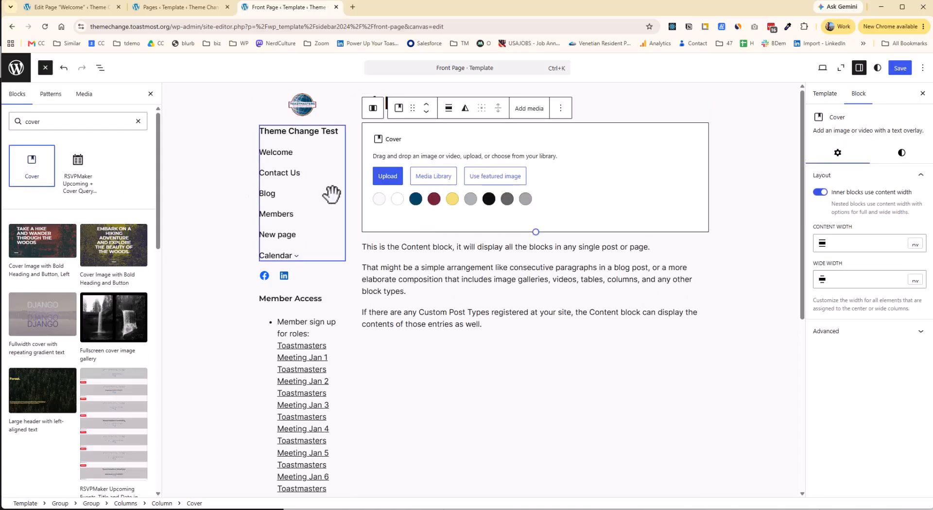
pyautogui.click(392, 178)
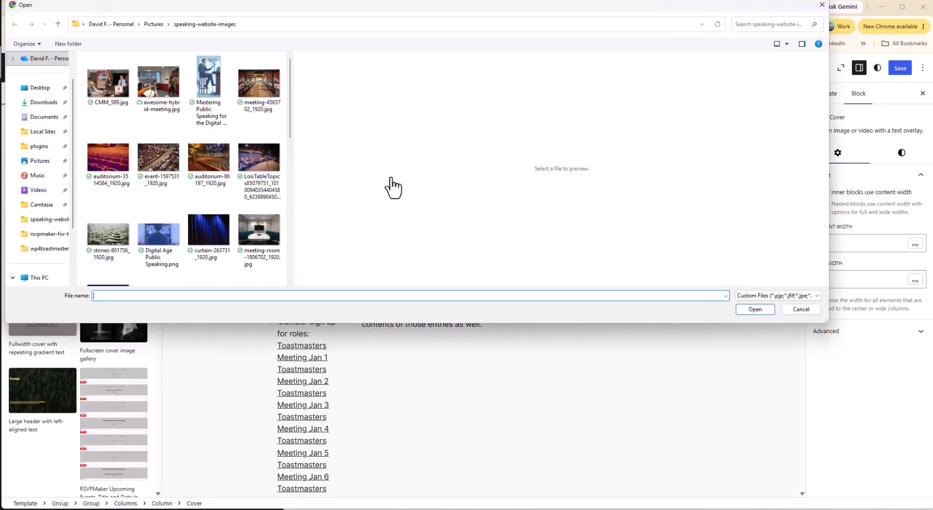
pyautogui.click(109, 165)
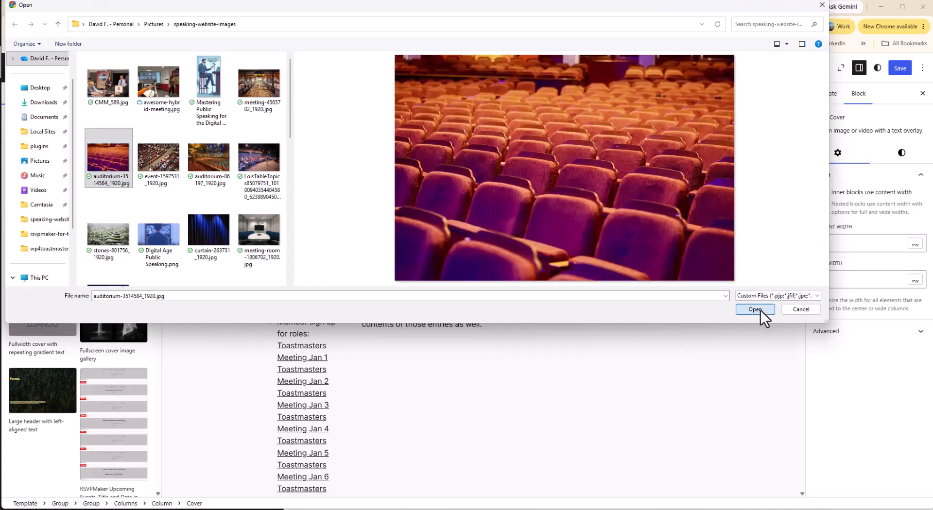
pyautogui.click(755, 310)
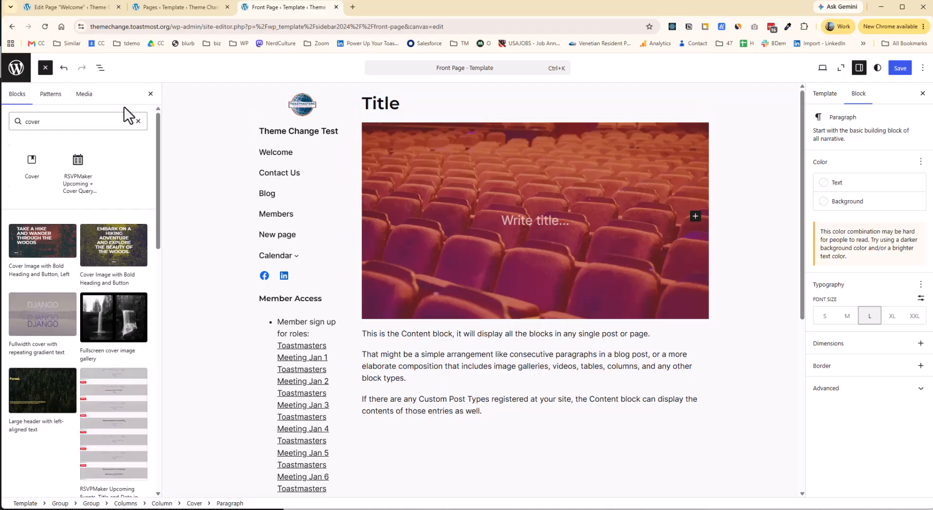
# Move the Title block into the Cover block and delete the Cover's empty paragraph
pyautogui.click(100, 68)
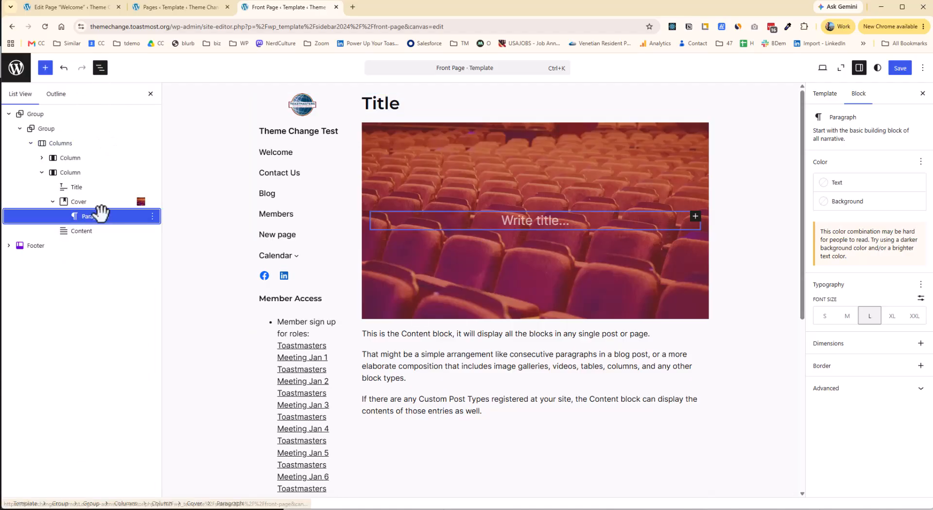
pyautogui.moveTo(88, 186); pyautogui.dragTo(483, 201)
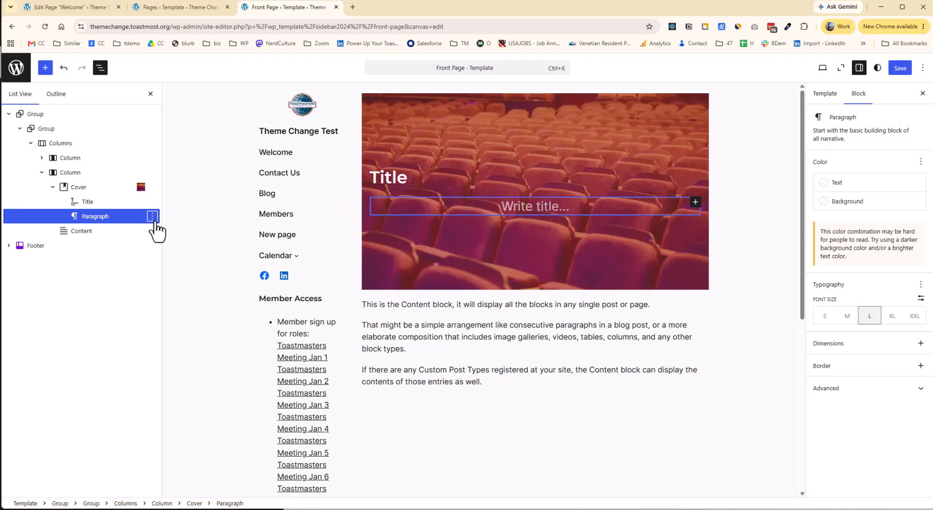
pyautogui.click(152, 216)
pyautogui.click(182, 469)
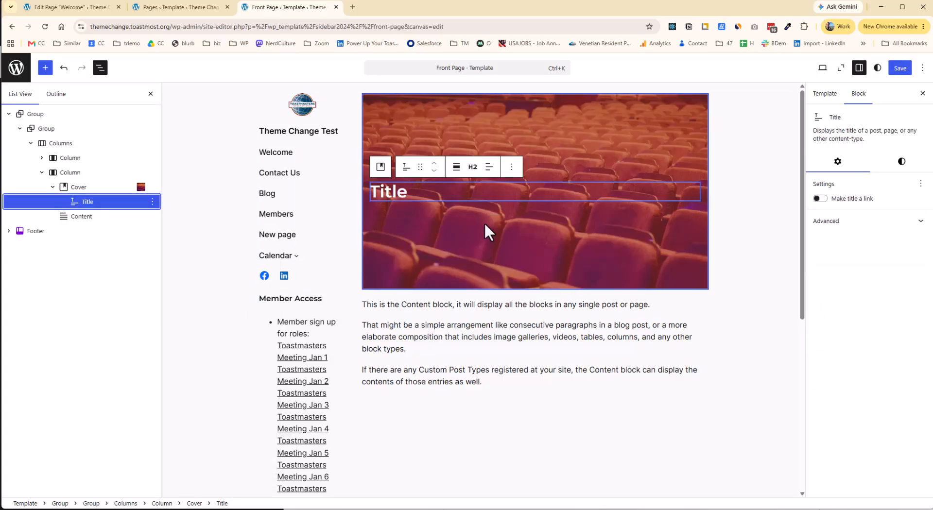
# Center the text of the Title block in the cover and change its level to Heading 1
pyautogui.click(490, 168)
pyautogui.click(508, 209)
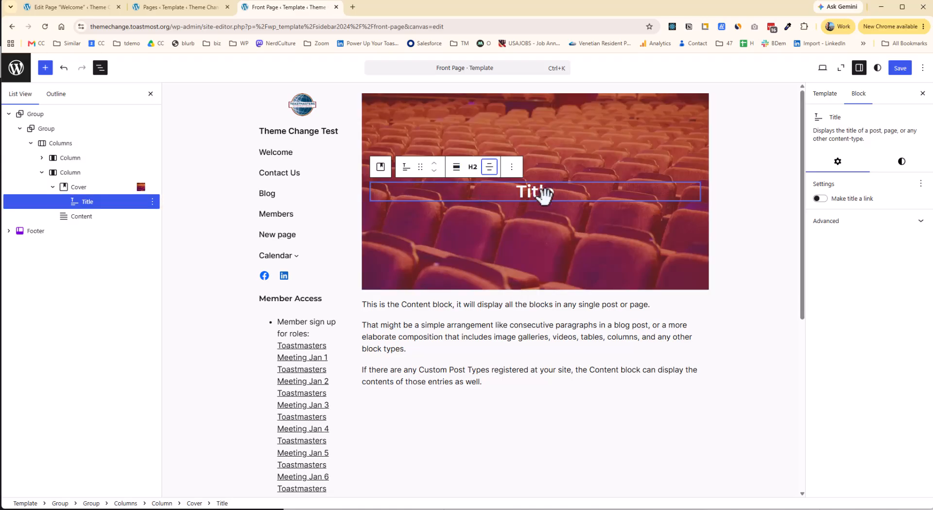
pyautogui.click(473, 167)
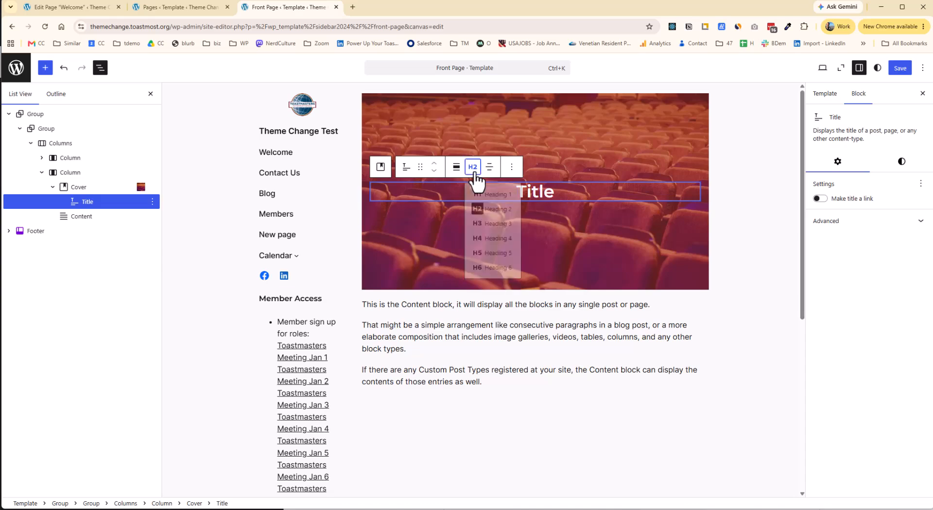
# Try larger font size presets on the Title block and set it to XXL
pyautogui.click(900, 168)
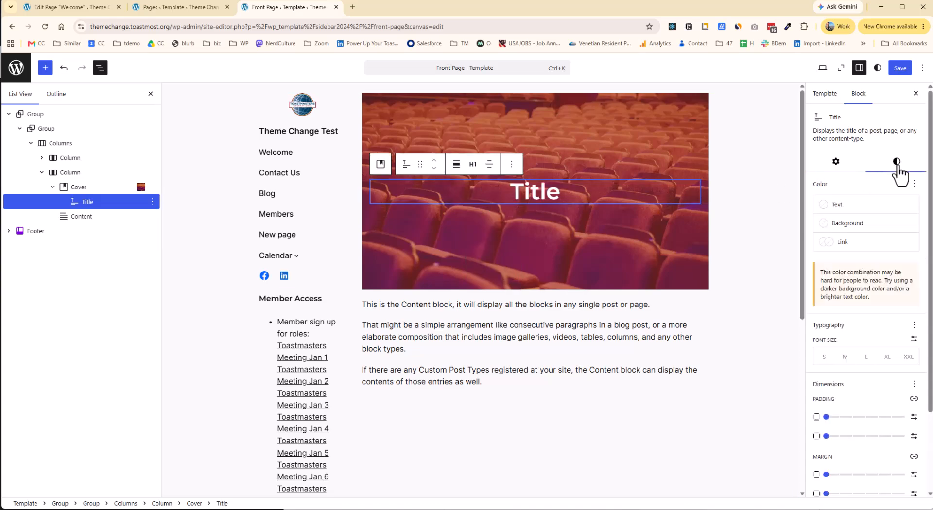
pyautogui.click(866, 357)
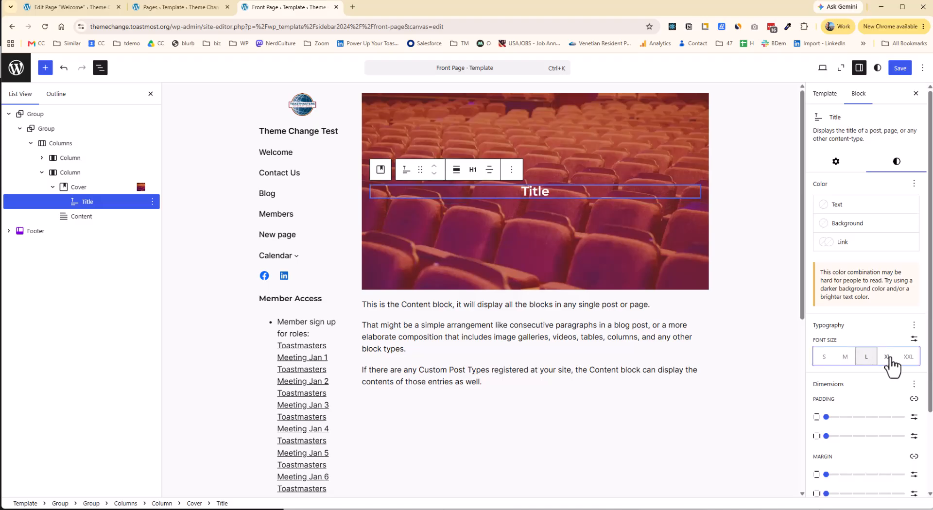
pyautogui.click(887, 357)
pyautogui.click(908, 356)
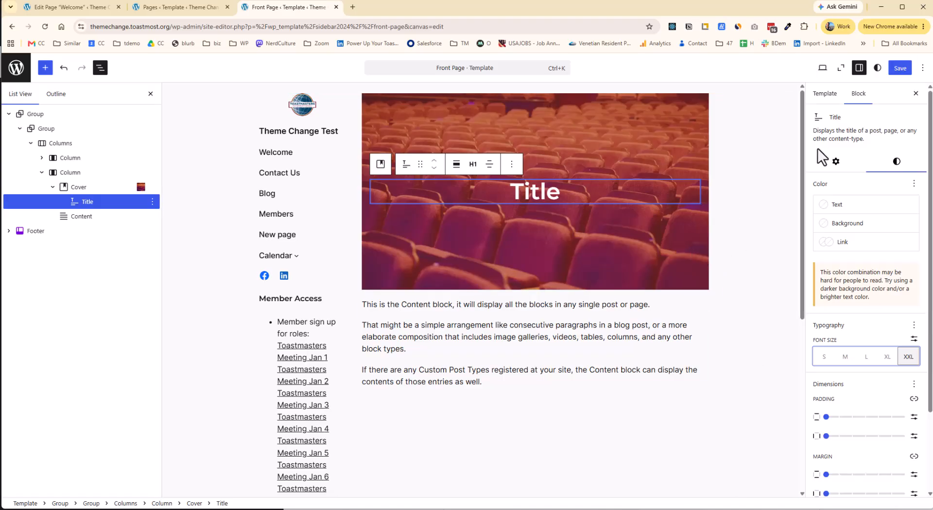
# Save the Front Page template and load the site's home page at themechange.toastmost.org
pyautogui.click(901, 69)
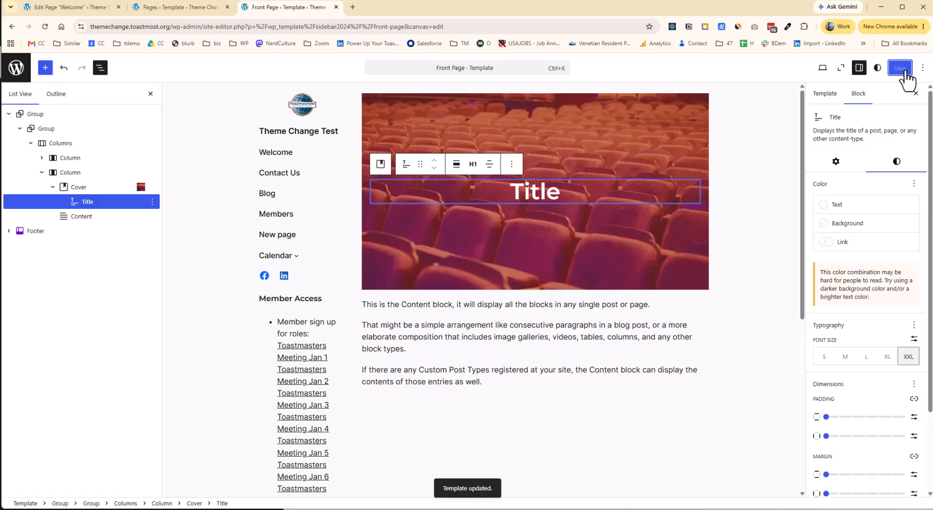
pyautogui.click(177, 26)
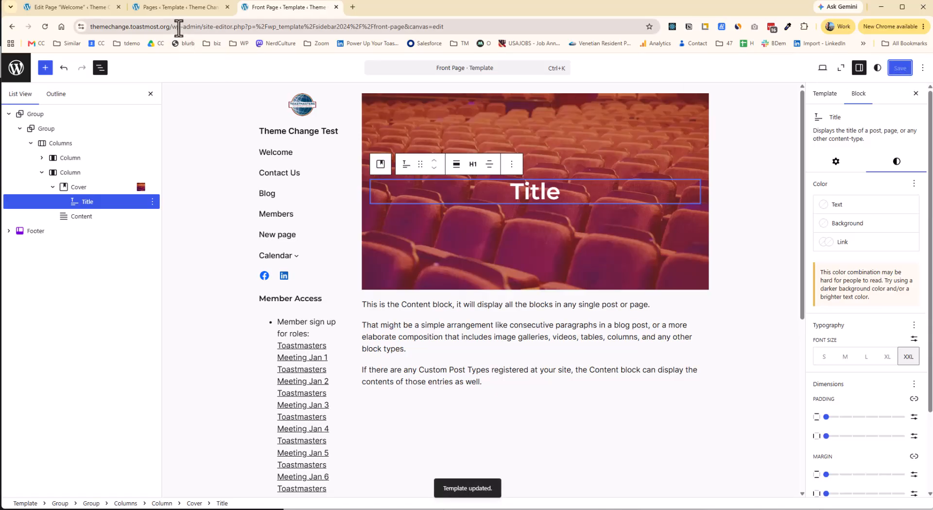
pyautogui.moveTo(177, 27); pyautogui.dragTo(613, 37)
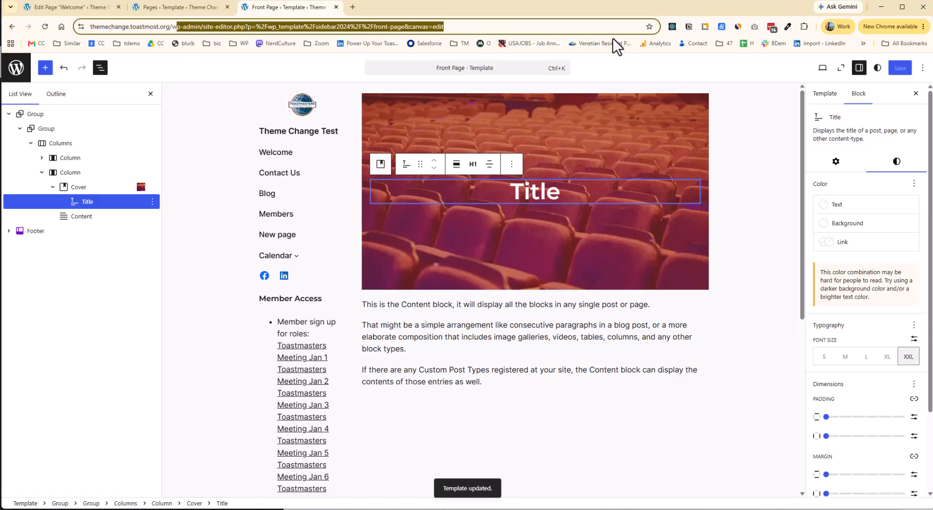
pyautogui.press('BackSpace')
pyautogui.press('BackSpace')
pyautogui.press('Return')
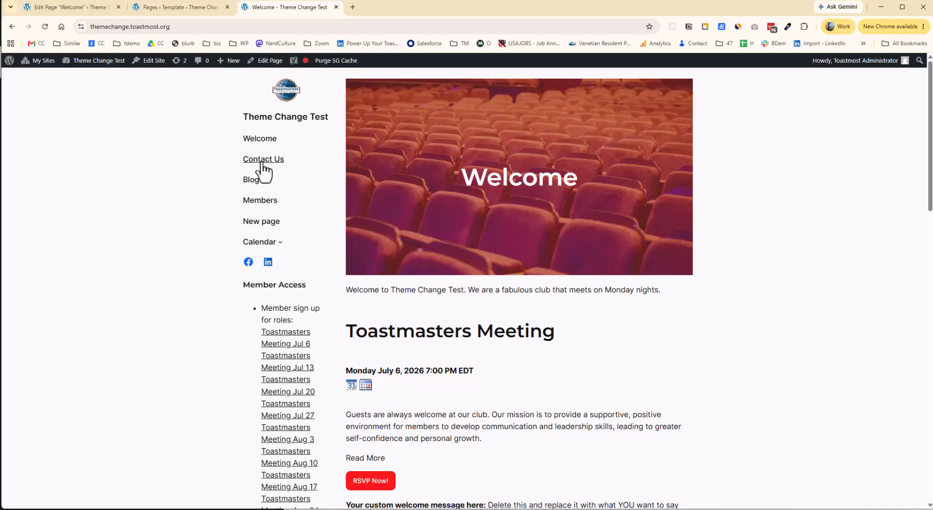
# Visit the Members, Welcome and Contact Us pages to compare their layout with the new front page
pyautogui.click(255, 199)
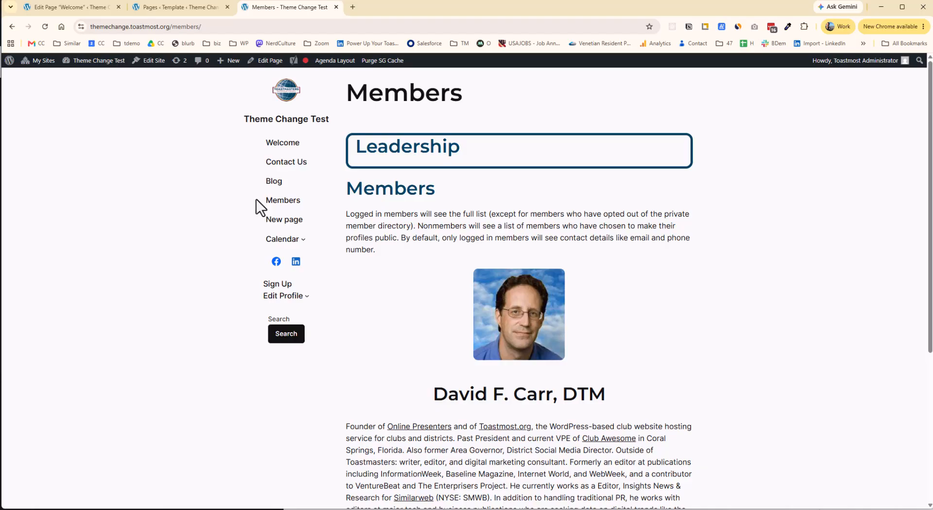
pyautogui.click(284, 146)
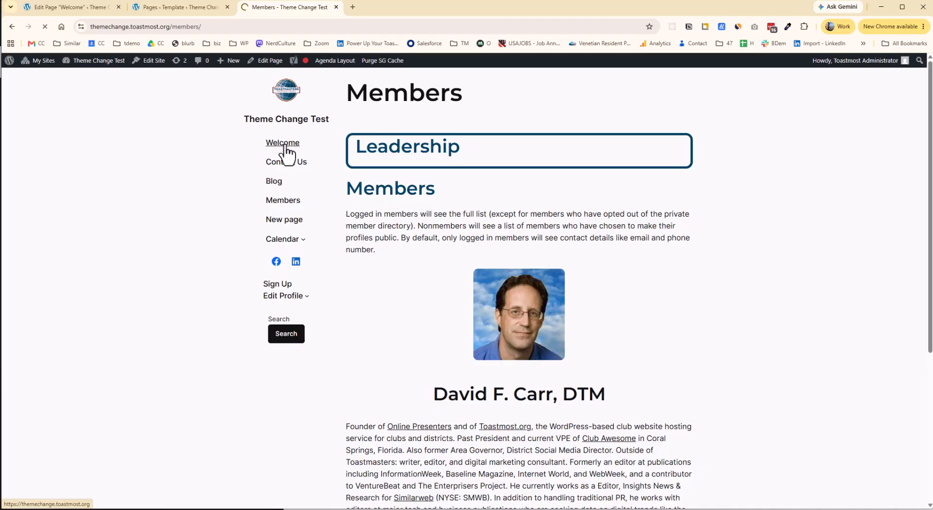
pyautogui.click(272, 159)
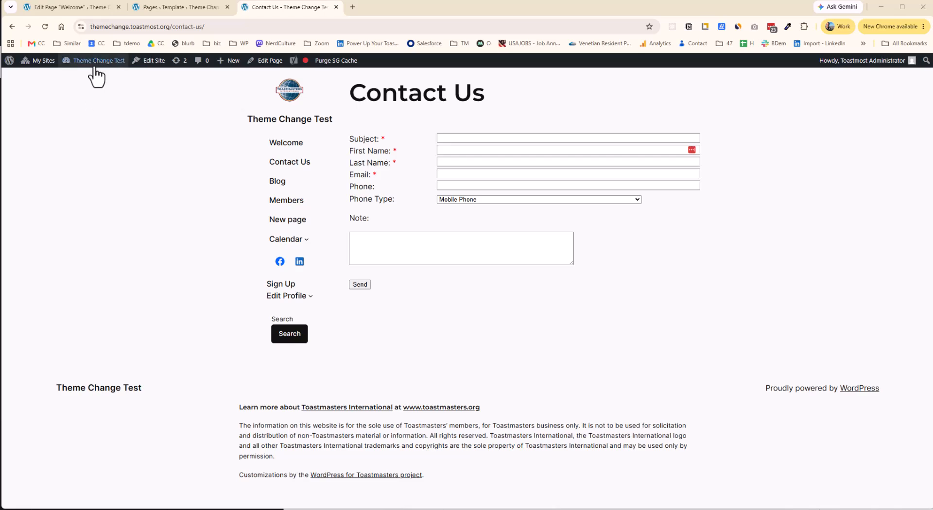
# Activate the Lectern theme from the installed themes and visit the site to view it
pyautogui.moveTo(93, 61)
pyautogui.click(82, 113)
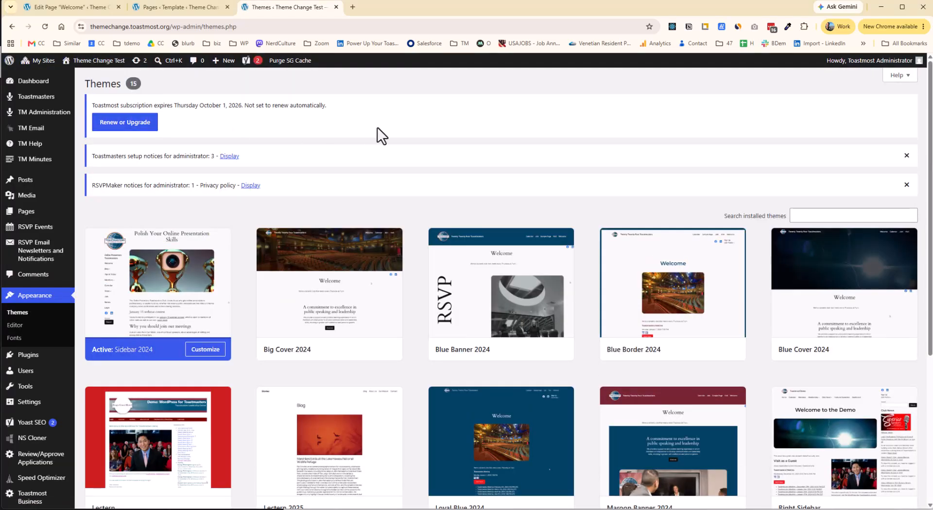
pyautogui.scroll(-3, 474, 155)
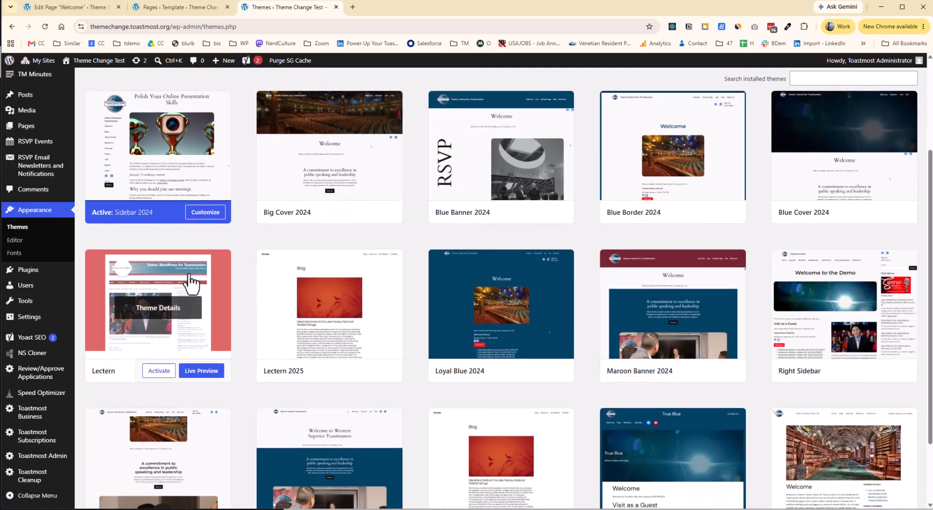
pyautogui.click(159, 371)
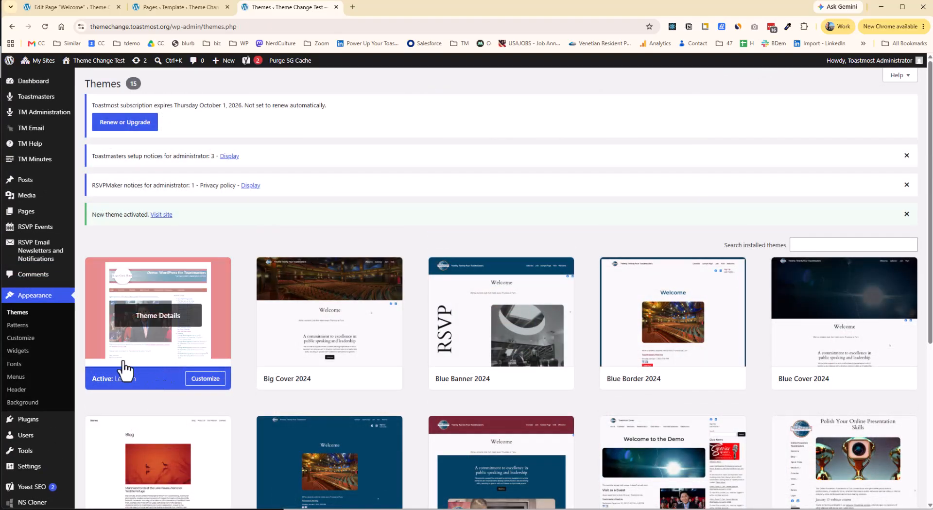
pyautogui.click(162, 215)
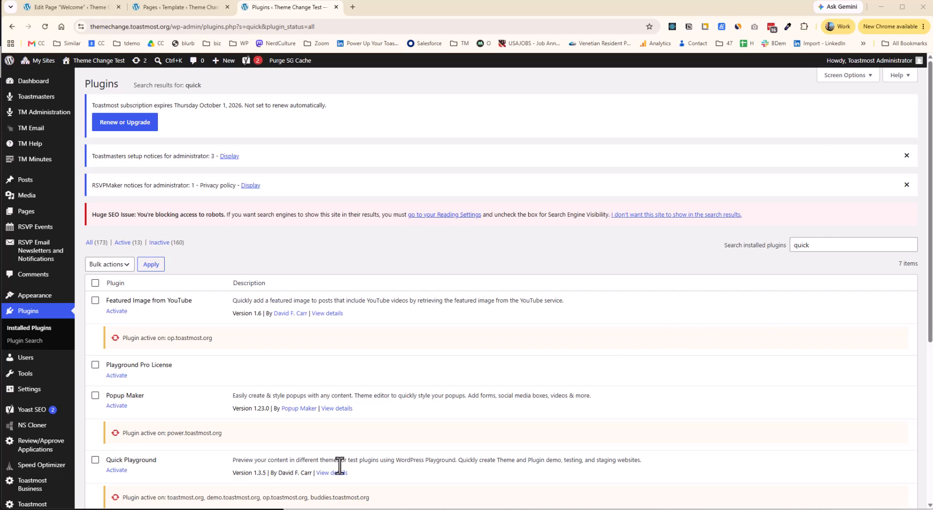
# Activate the Quick Playground plugin and open its Playground Builder
pyautogui.scroll(-1, 292, 449)
pyautogui.click(116, 424)
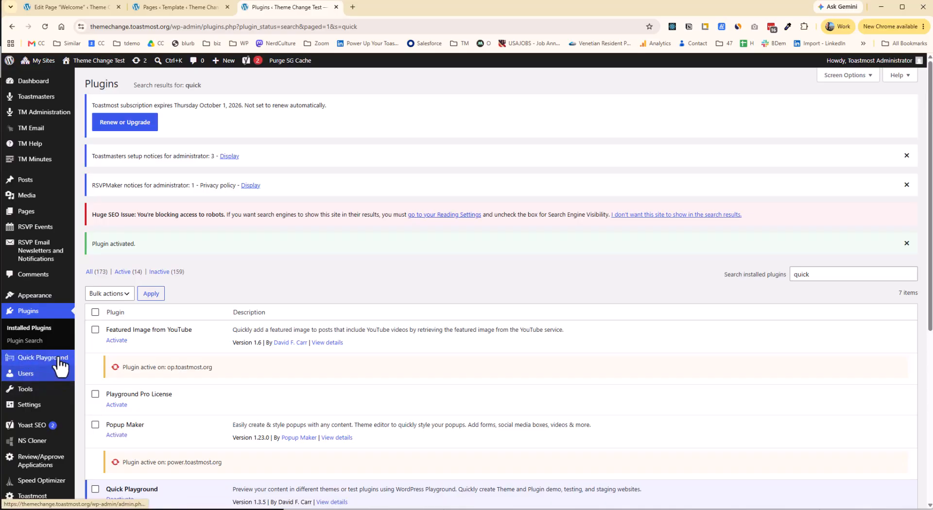
pyautogui.moveTo(56, 358)
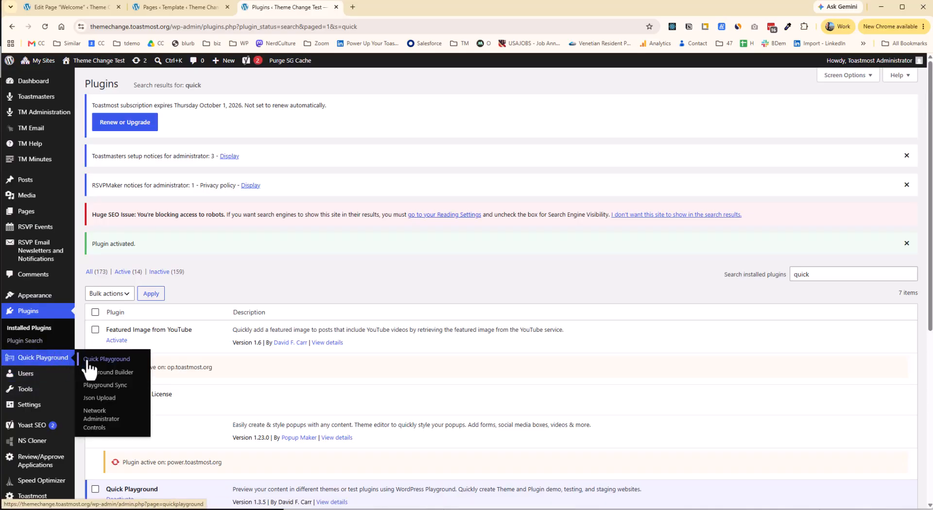
pyautogui.click(107, 374)
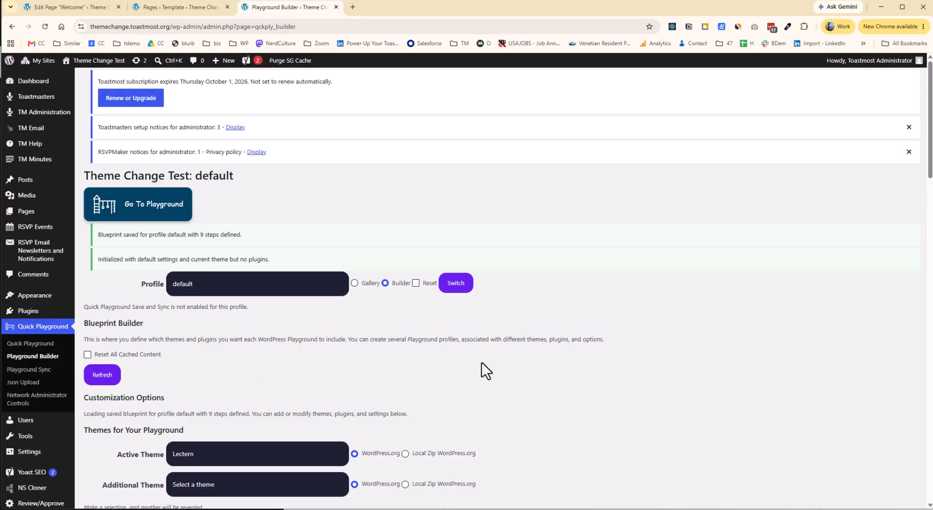
# Choose Big Cover 2024 as the playground's active theme in the default profile
pyautogui.scroll(-4, 482, 362)
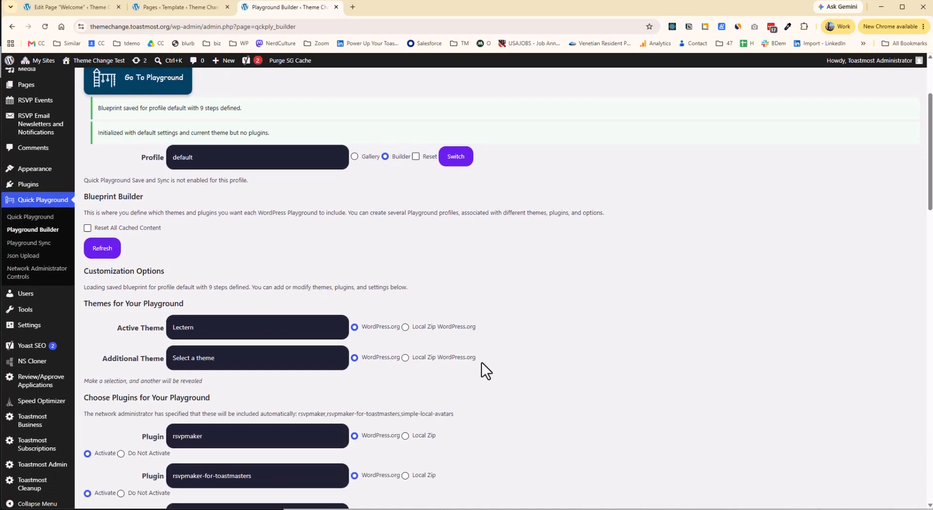
pyautogui.click(250, 280)
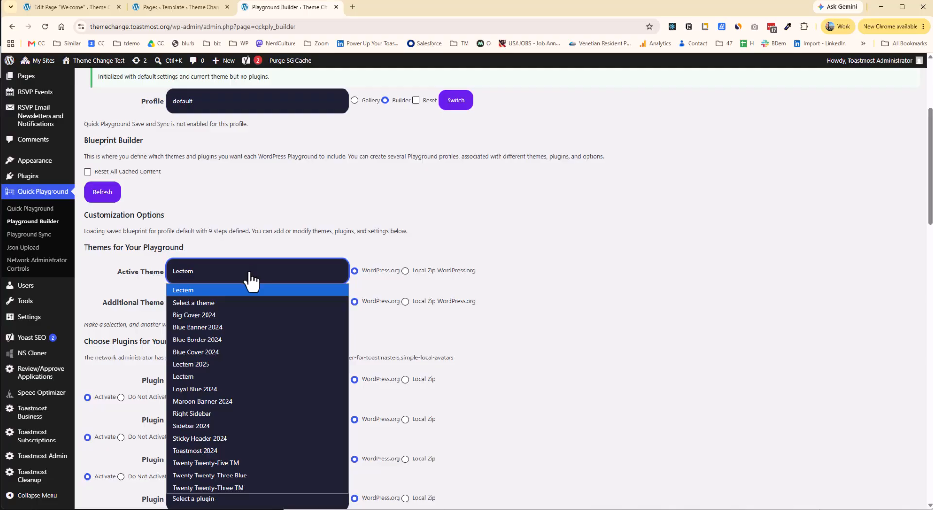
pyautogui.click(247, 314)
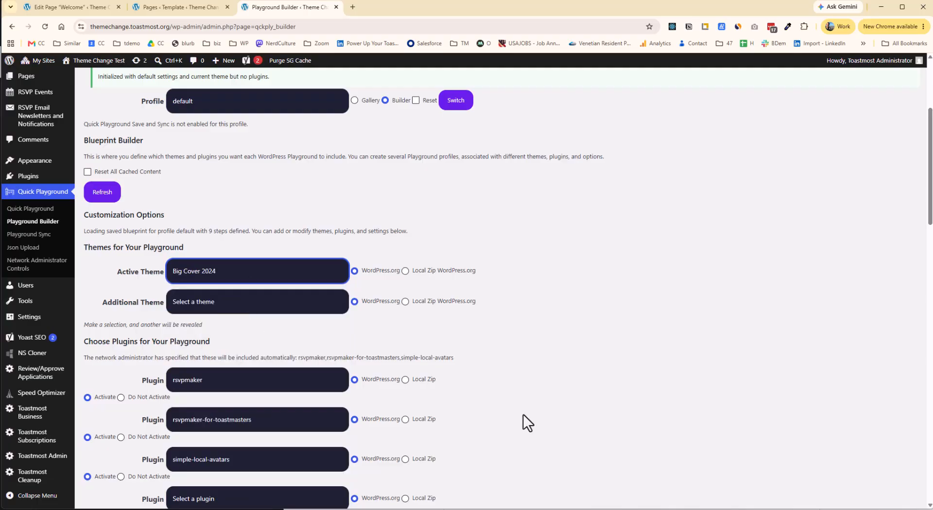
pyautogui.scroll(-2, 523, 415)
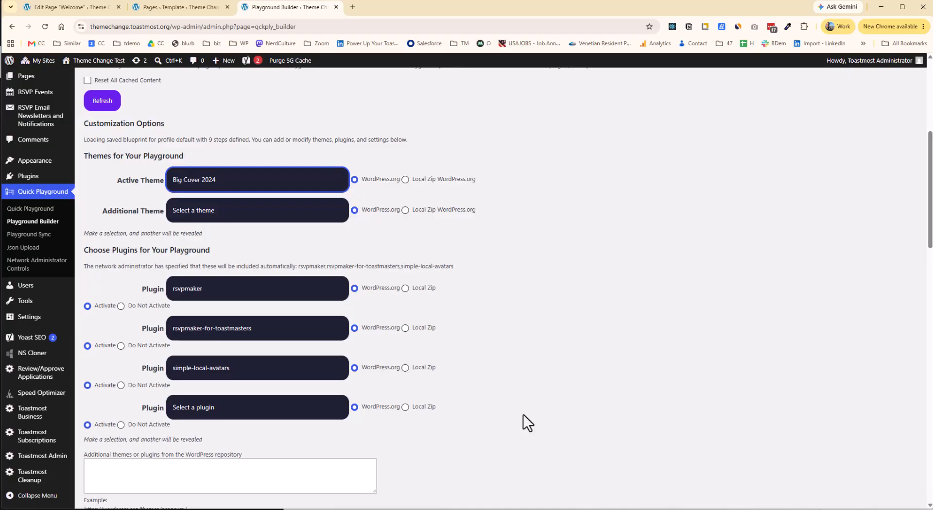
# Refresh the default profile's blueprint with the chosen theme and launch the playground site
pyautogui.scroll(6, 523, 414)
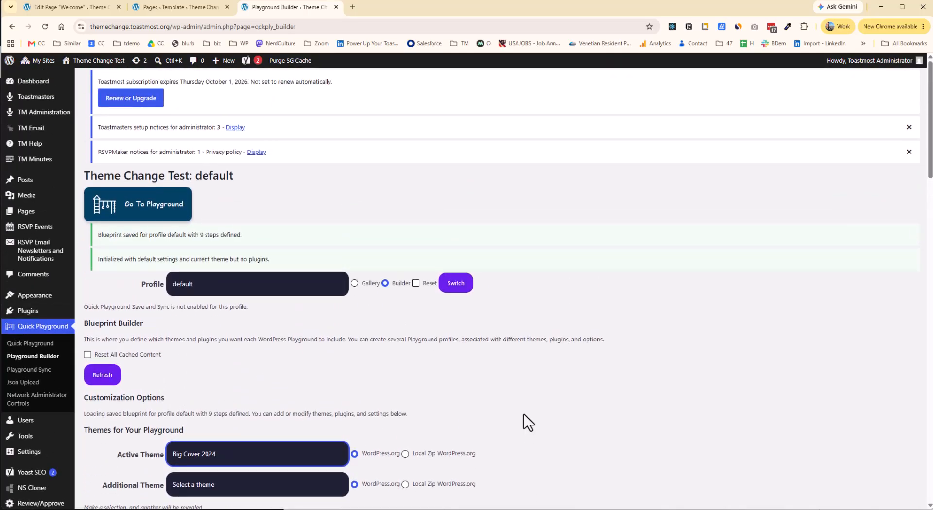
pyautogui.click(103, 381)
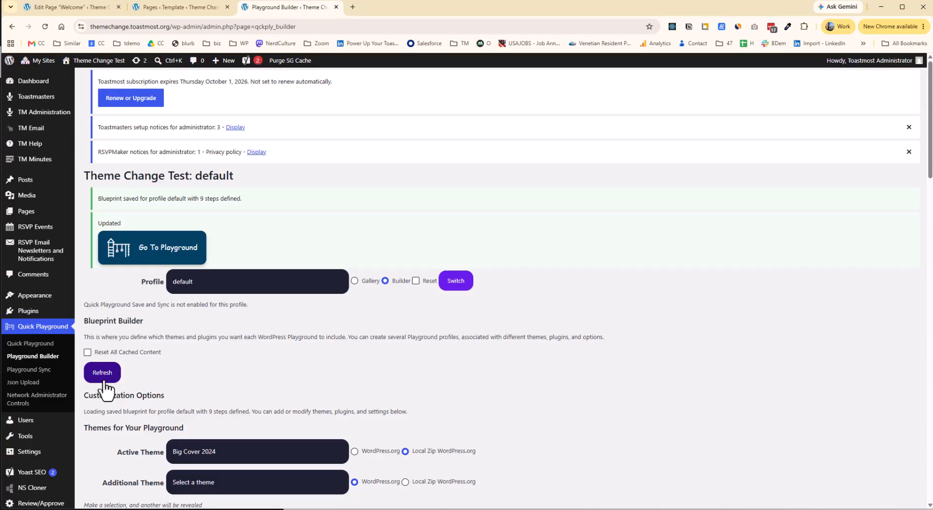
pyautogui.click(176, 251)
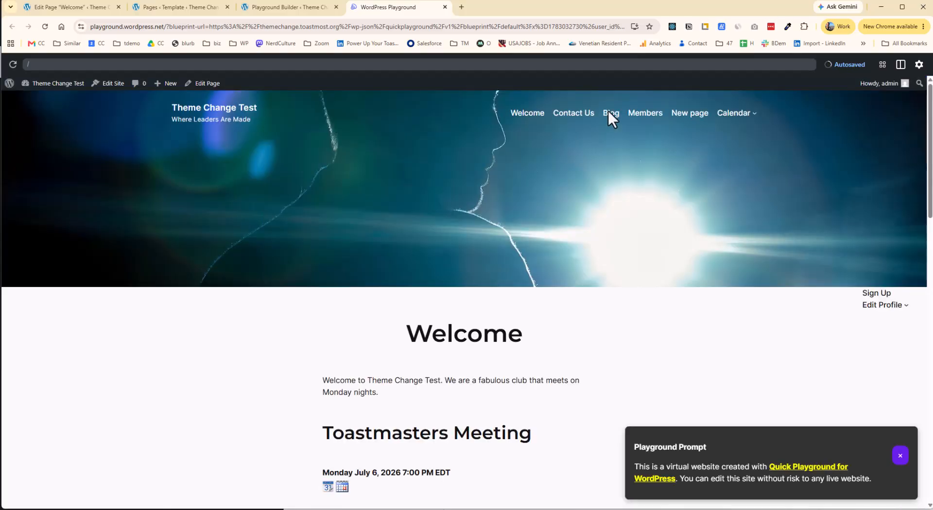
# Dismiss the Playground Prompt notice on the playground's Welcome page and open the Front Page template in the site editor
pyautogui.scroll(-1, 821, 377)
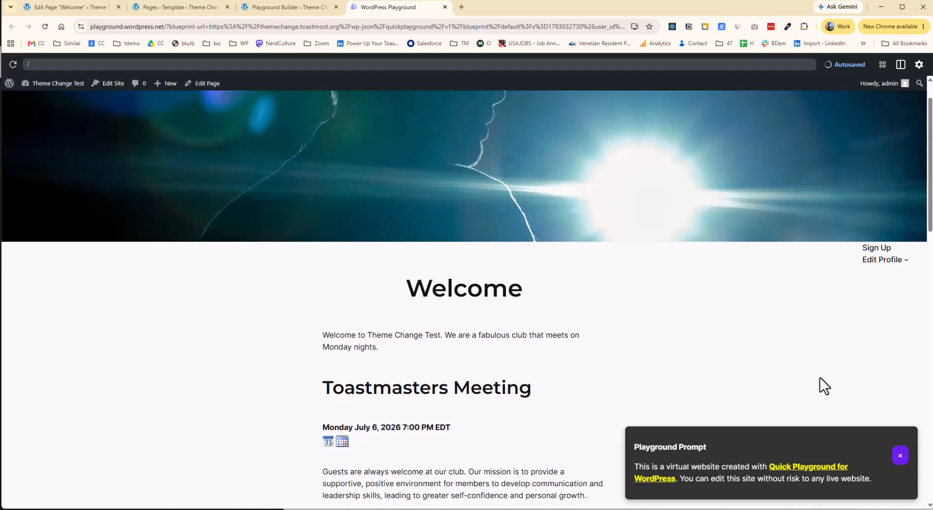
pyautogui.scroll(-3, 820, 378)
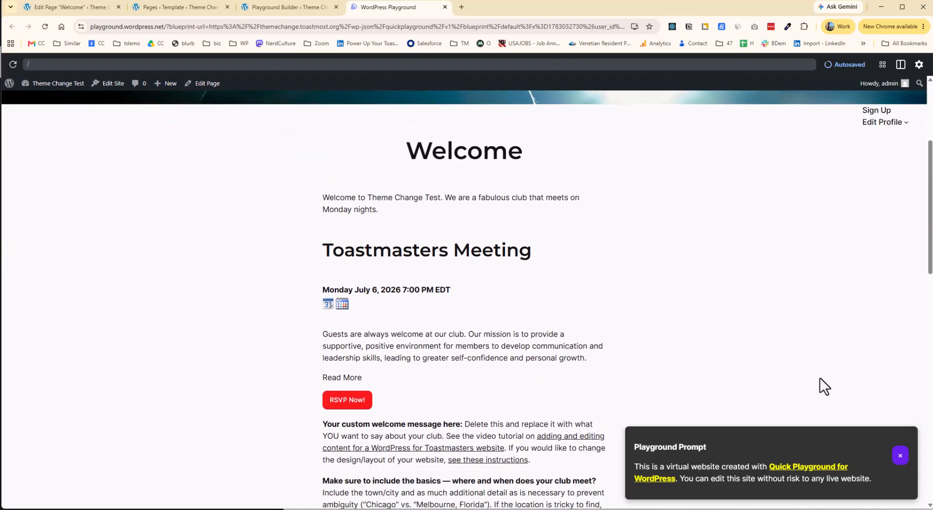
pyautogui.click(899, 457)
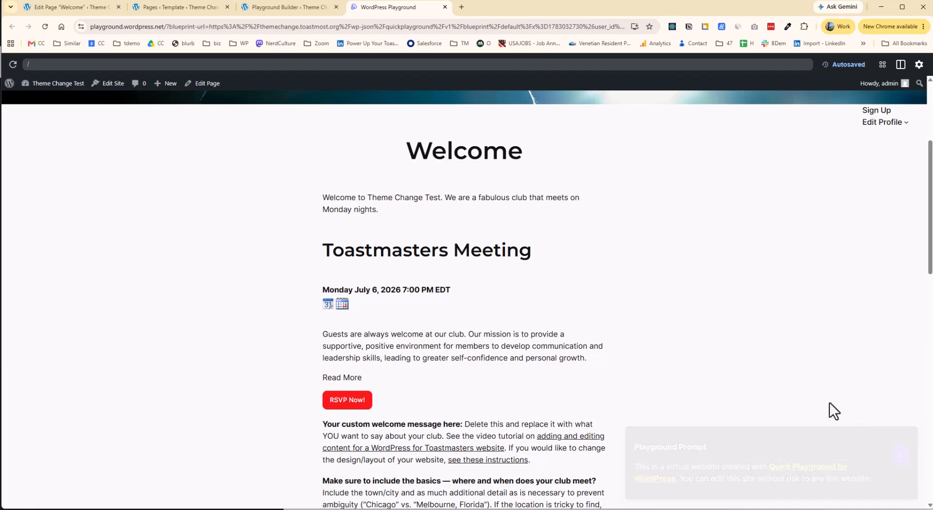
pyautogui.scroll(4, 801, 352)
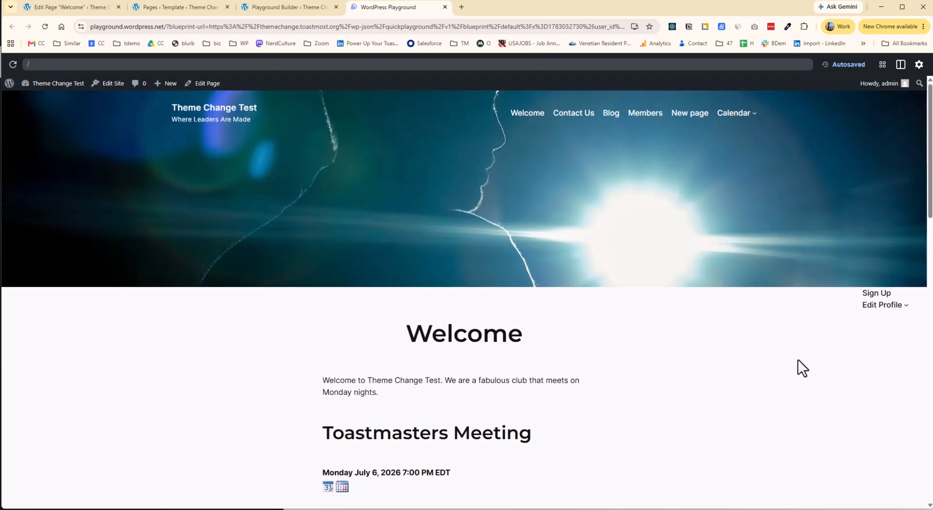
pyautogui.moveTo(117, 88)
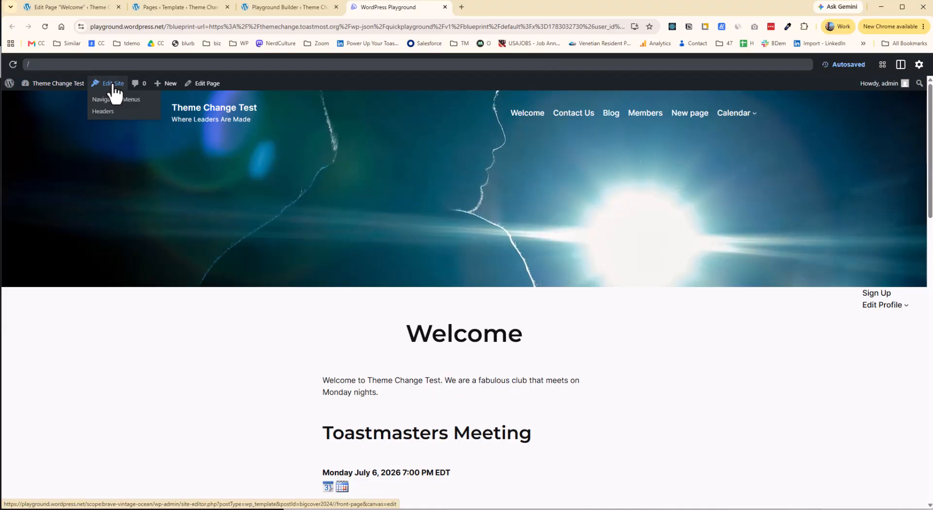
pyautogui.click(113, 85)
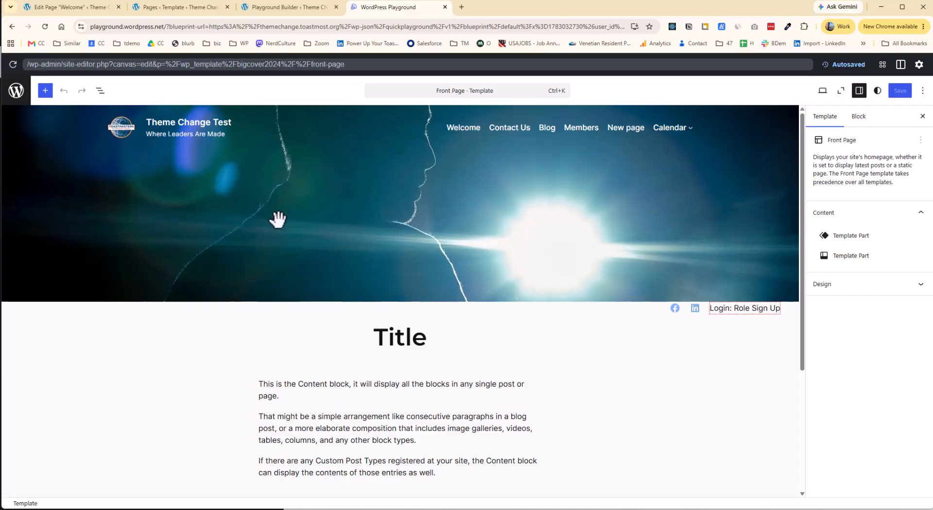
# Examine the New page link's options in the Front Page template's header navigation for a way to remove it
pyautogui.click(616, 129)
pyautogui.click(622, 134)
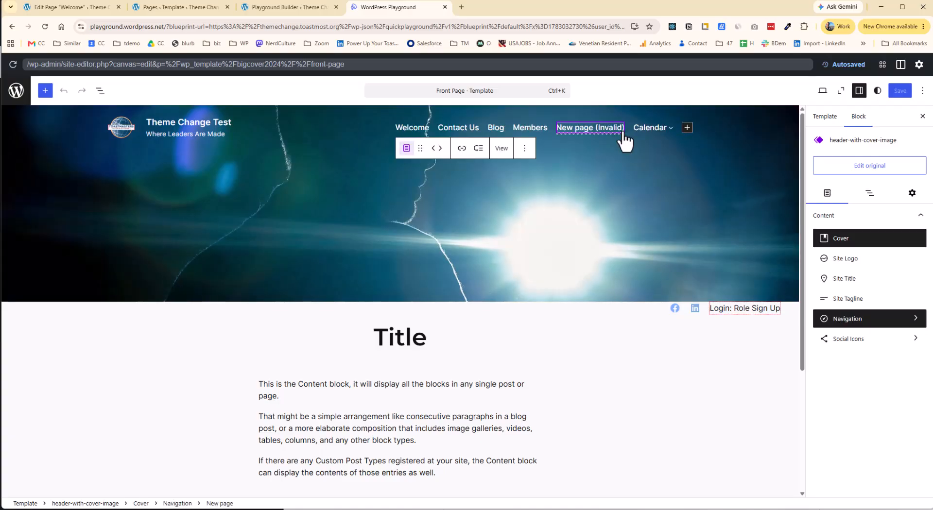
pyautogui.click(576, 129)
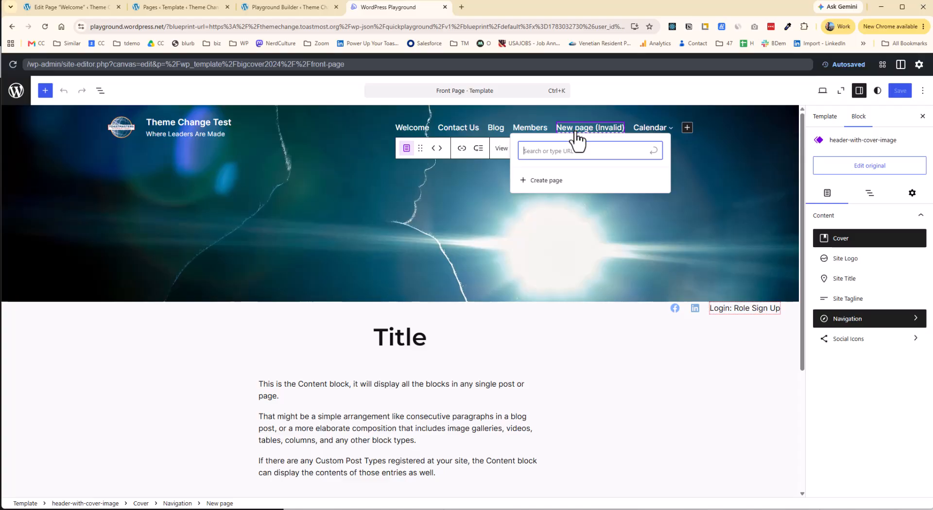
pyautogui.click(907, 320)
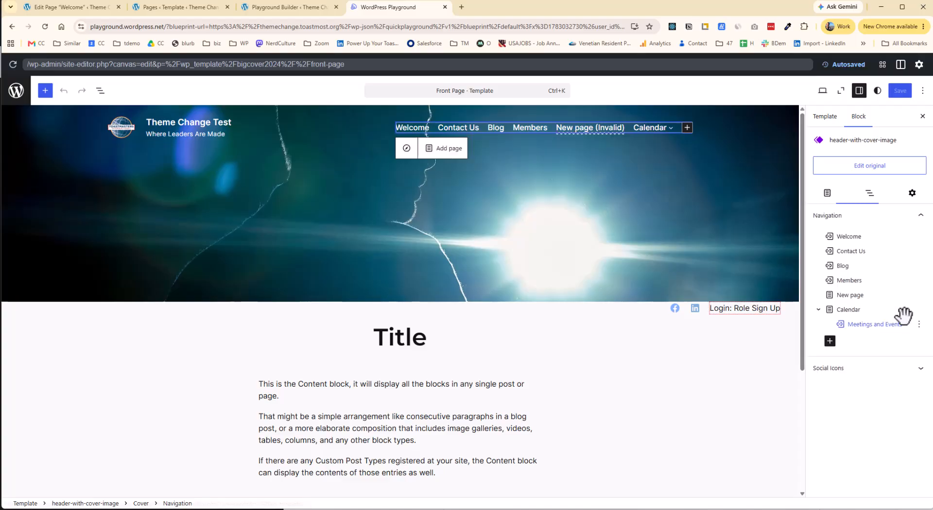
pyautogui.click(860, 294)
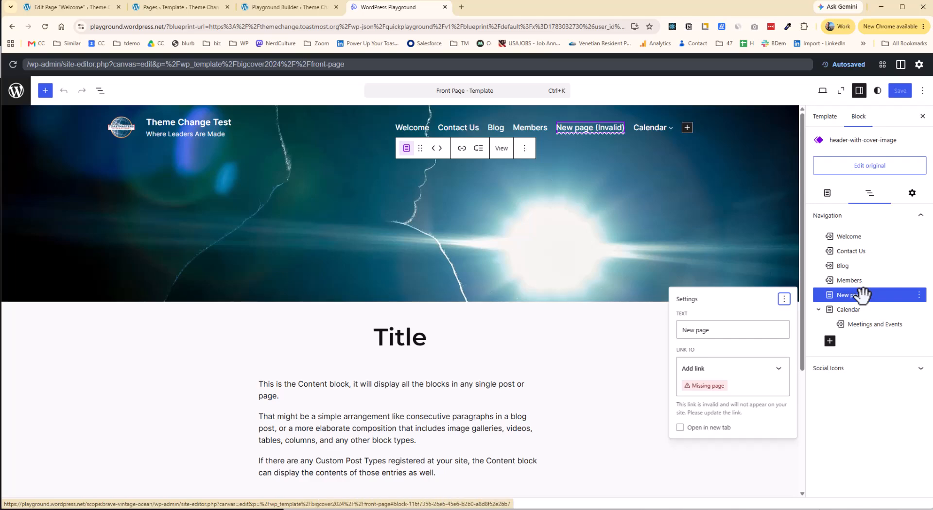
pyautogui.click(790, 304)
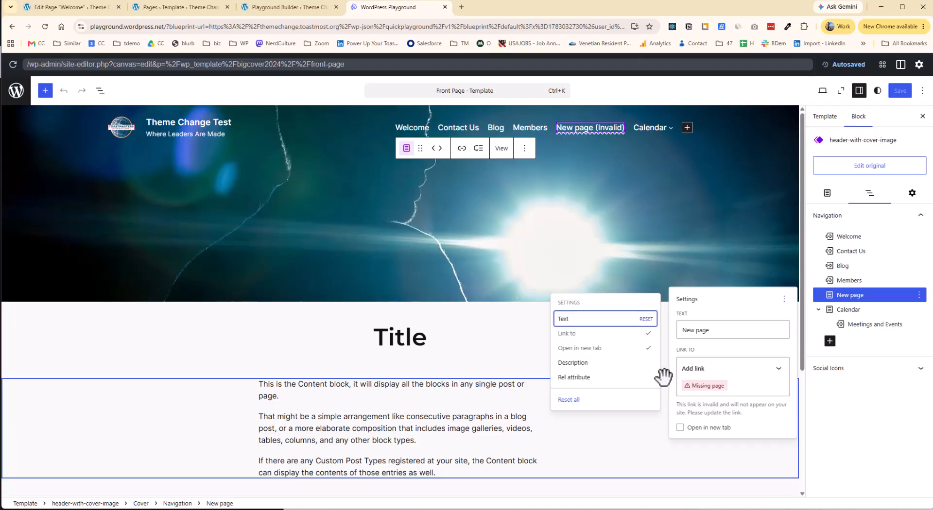
pyautogui.click(858, 294)
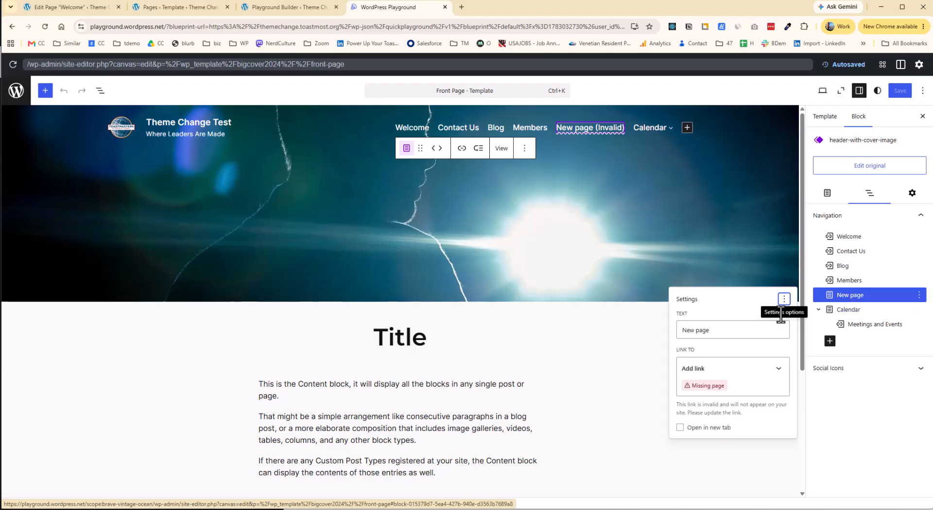
pyautogui.click(784, 300)
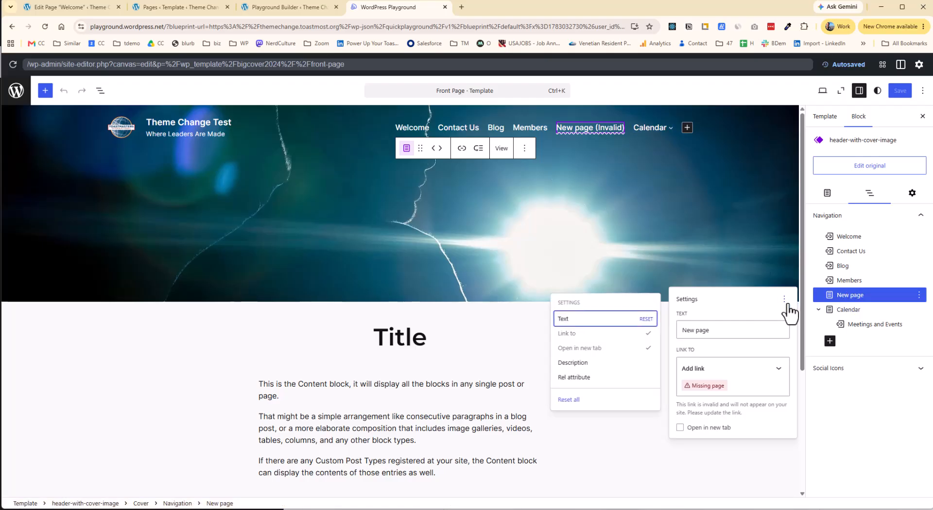
pyautogui.click(902, 403)
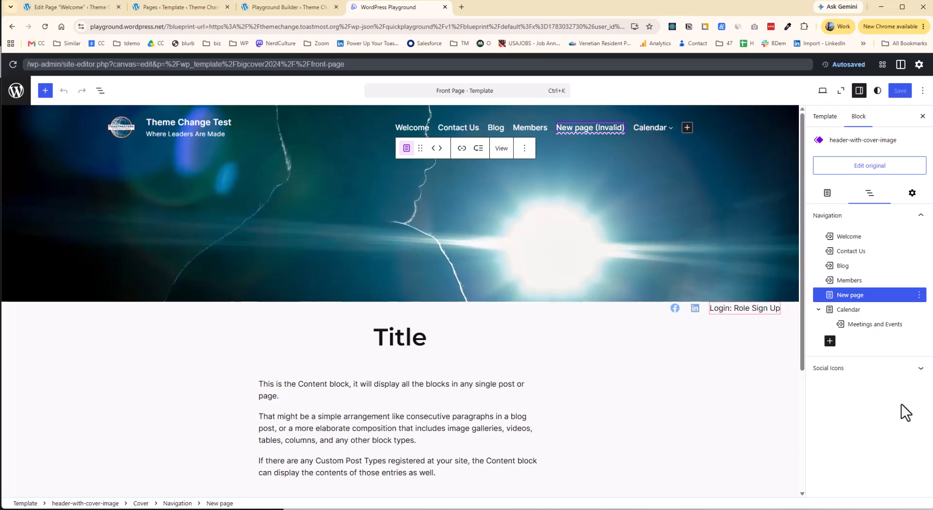
# Open the original header-with-cover-image template part and delete the New page link from its navigation
pyautogui.click(871, 167)
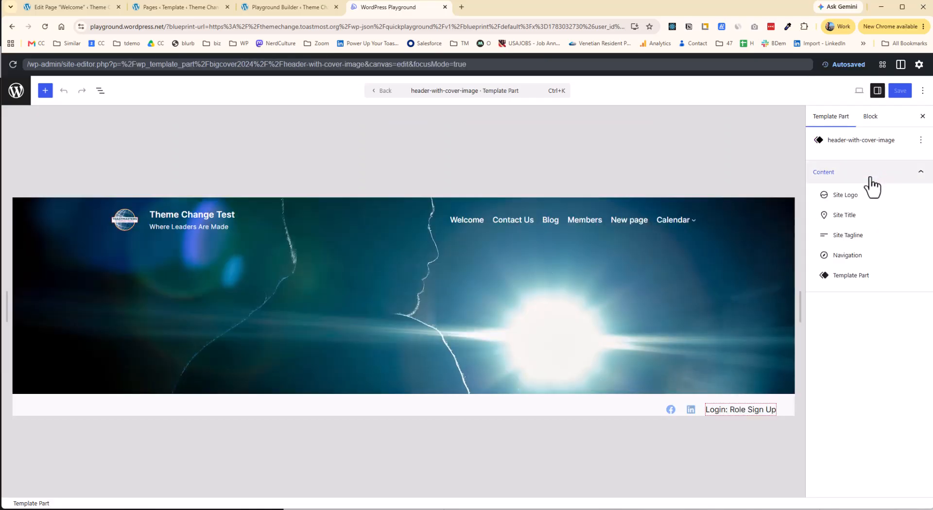
pyautogui.click(848, 257)
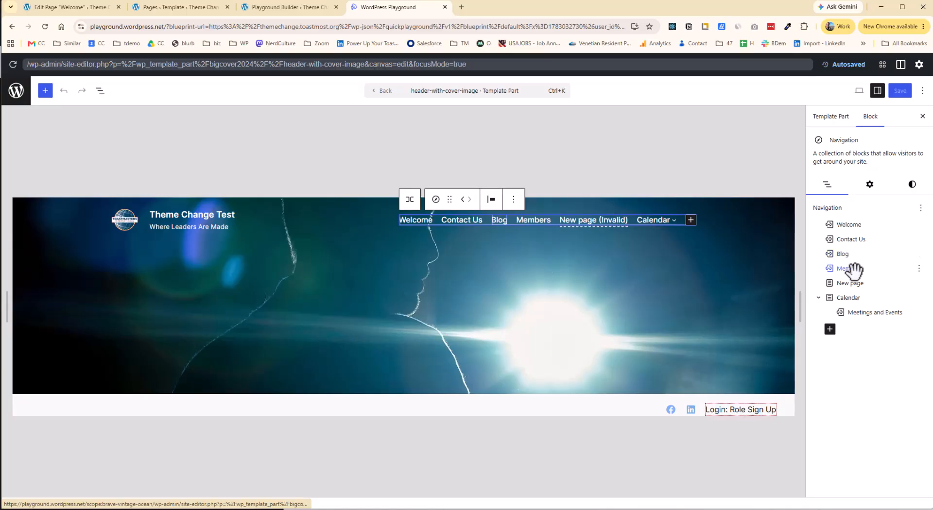
pyautogui.click(854, 280)
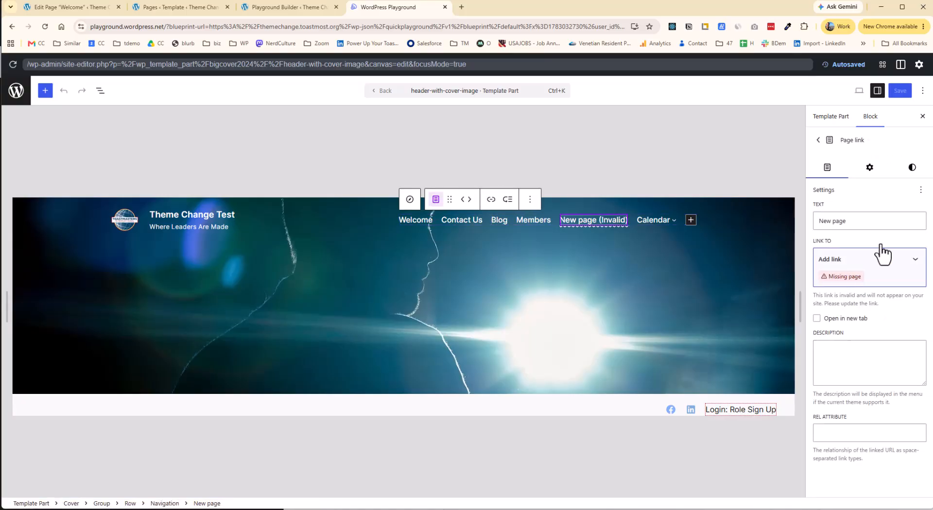
pyautogui.click(920, 189)
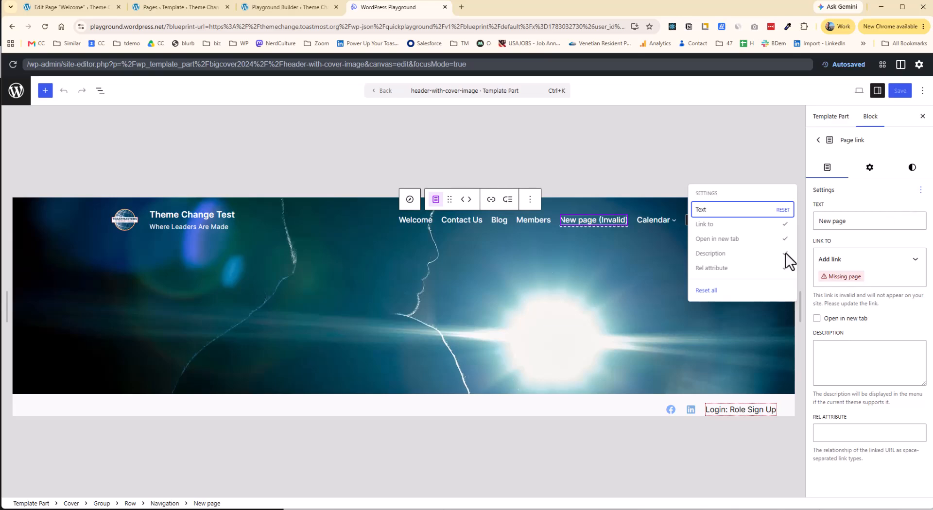
pyautogui.click(529, 200)
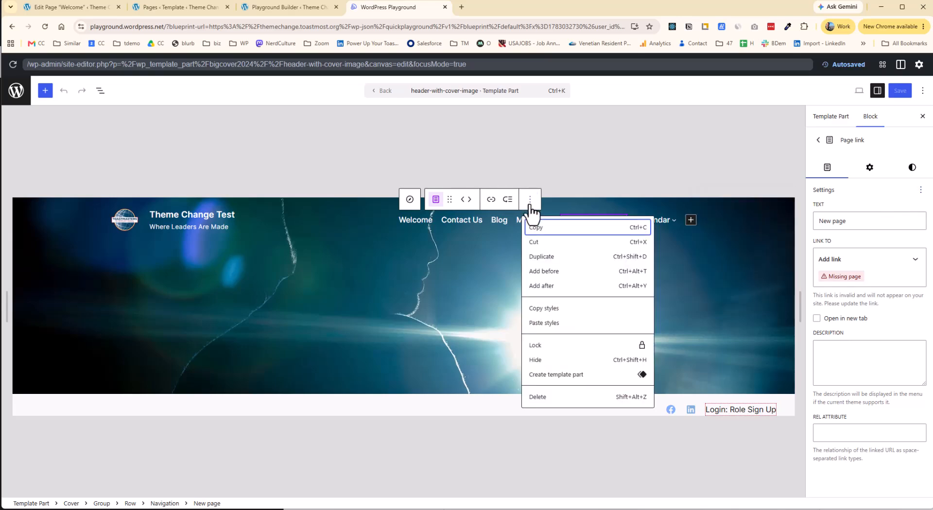
pyautogui.click(566, 401)
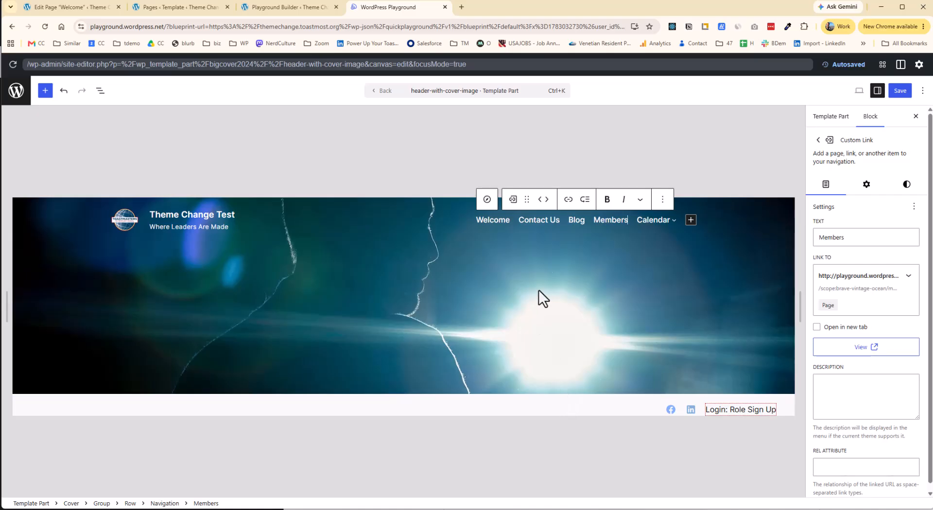
pyautogui.click(817, 140)
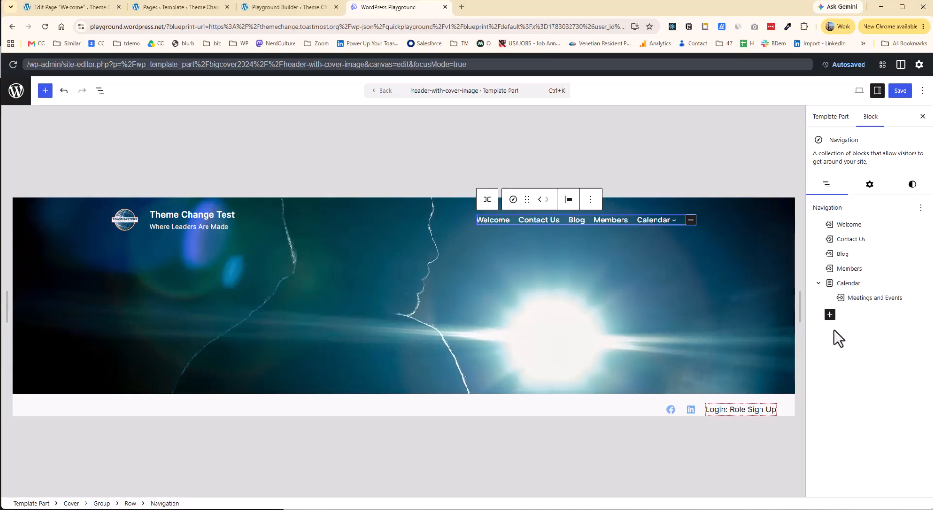
# Select the header's Cover block, review its settings, and set its overlay color to Loyal Blue
pyautogui.click(712, 289)
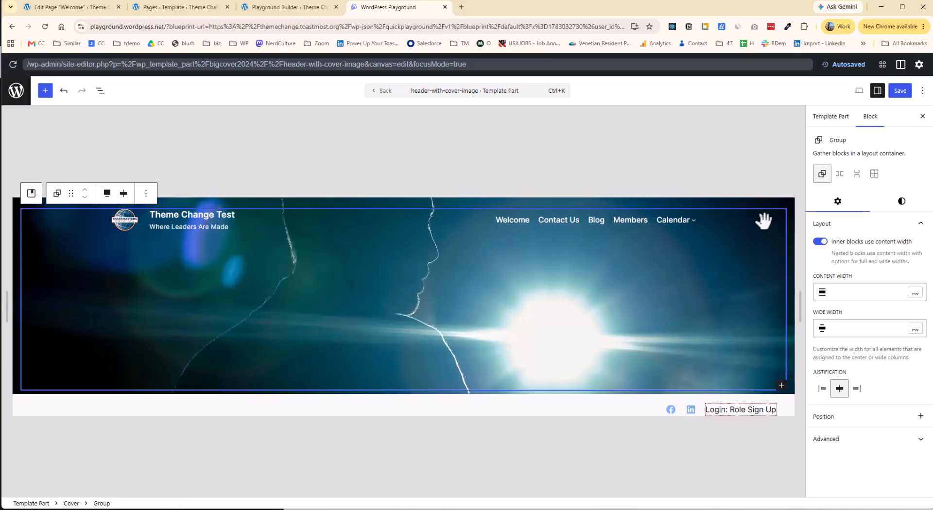
pyautogui.click(768, 199)
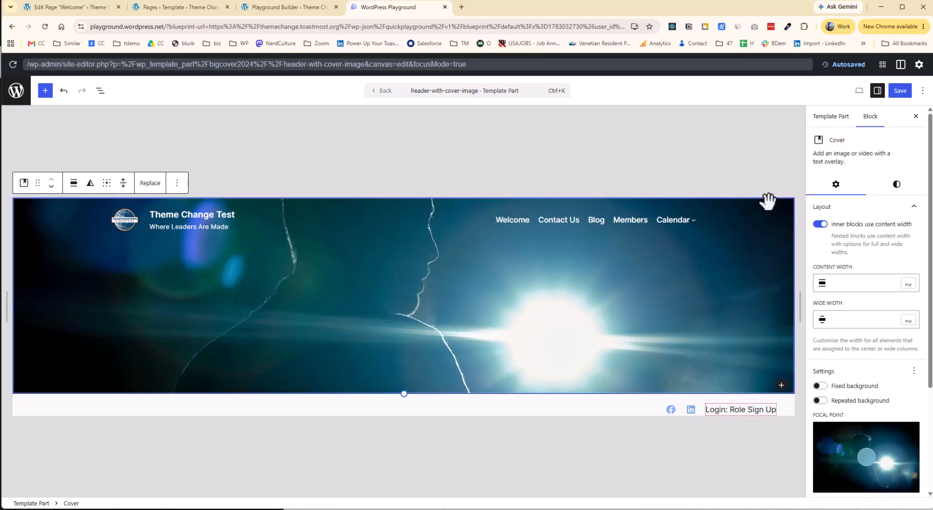
pyautogui.moveTo(929, 299); pyautogui.dragTo(926, 361)
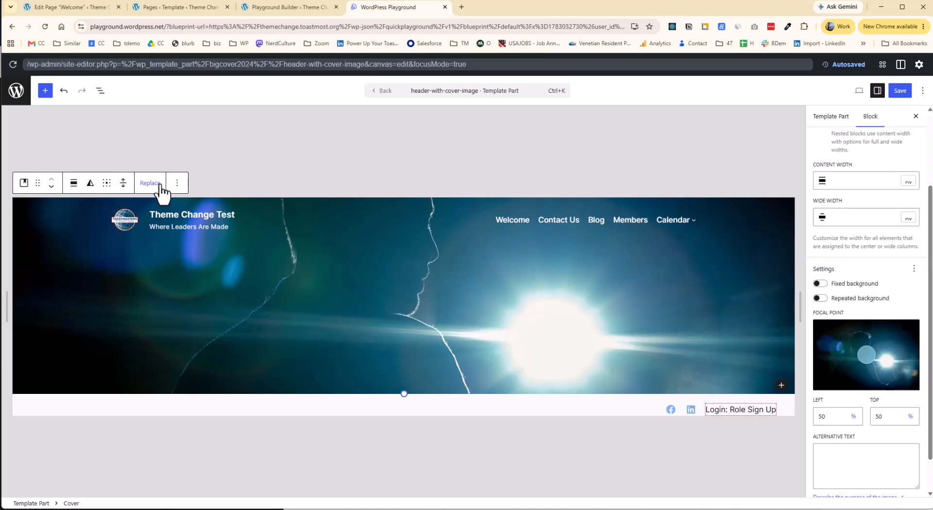
pyautogui.moveTo(929, 256); pyautogui.dragTo(931, 183)
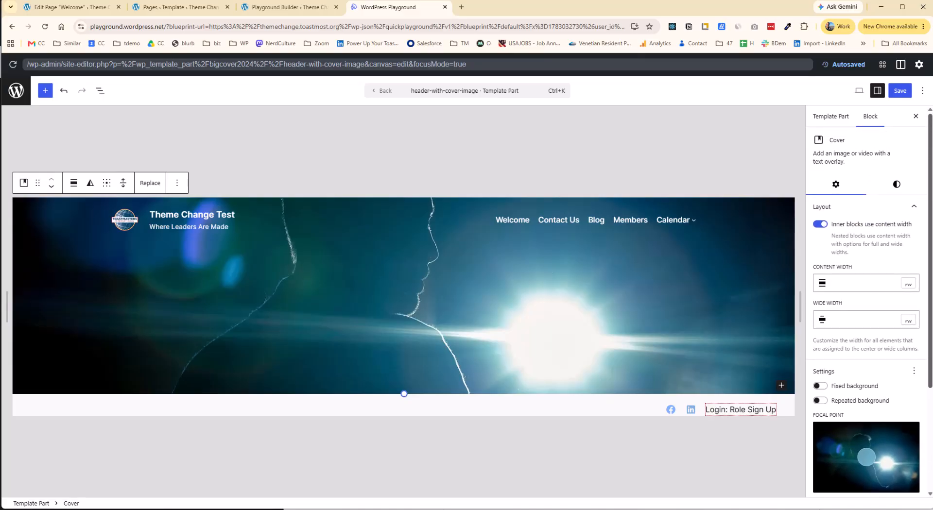
pyautogui.click(896, 190)
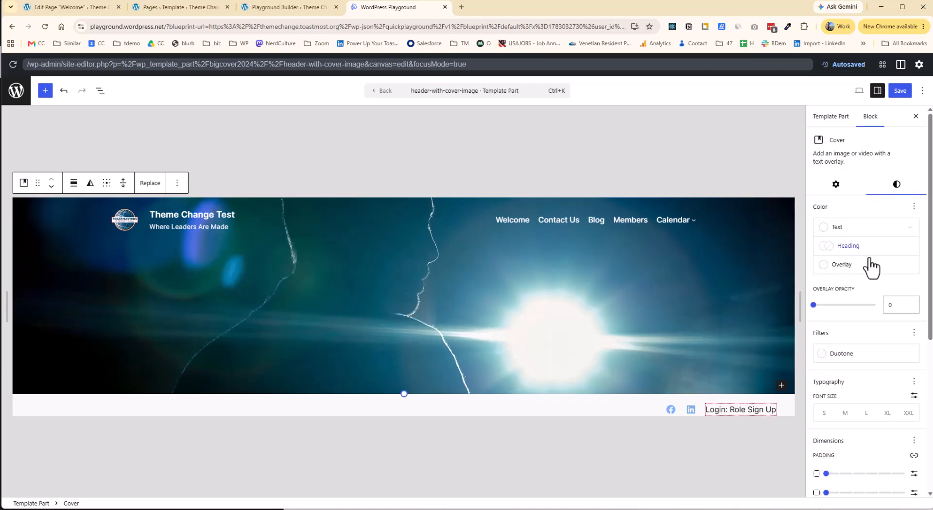
pyautogui.click(821, 267)
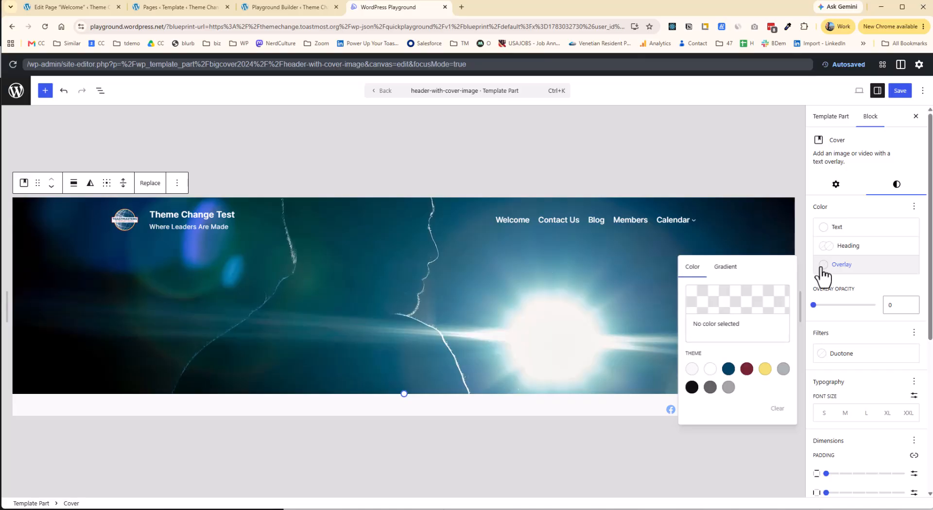
pyautogui.click(727, 372)
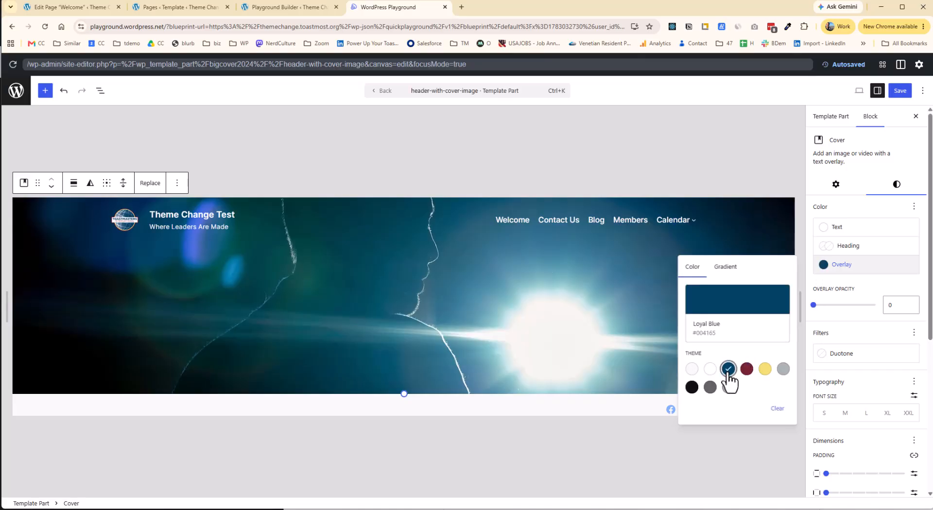
# Set the Cover block's overlay opacity to 70, trying 50 first
pyautogui.doubleClick(901, 306)
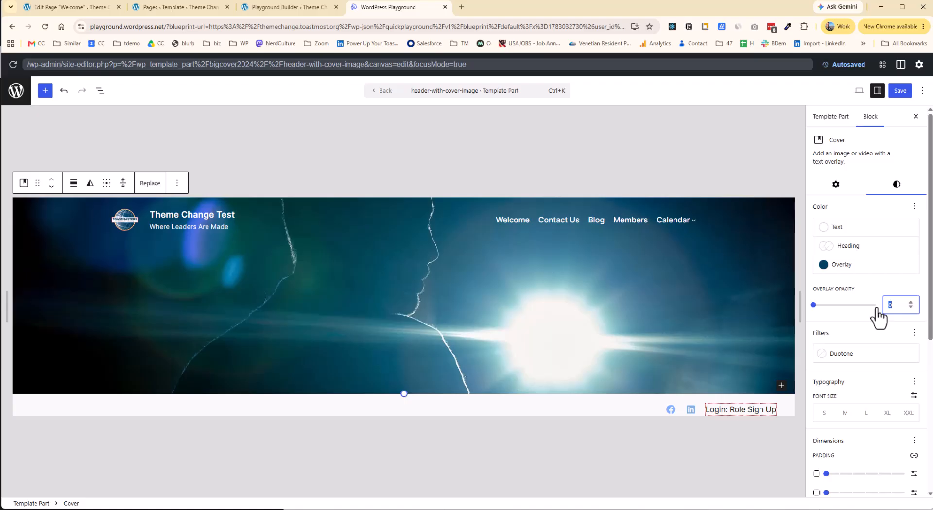
pyautogui.write('50')
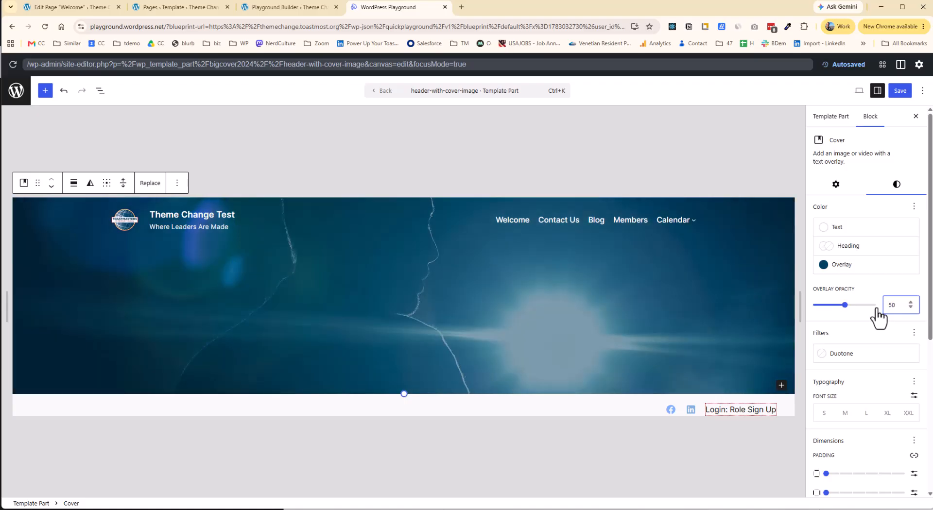
pyautogui.press('BackSpace')
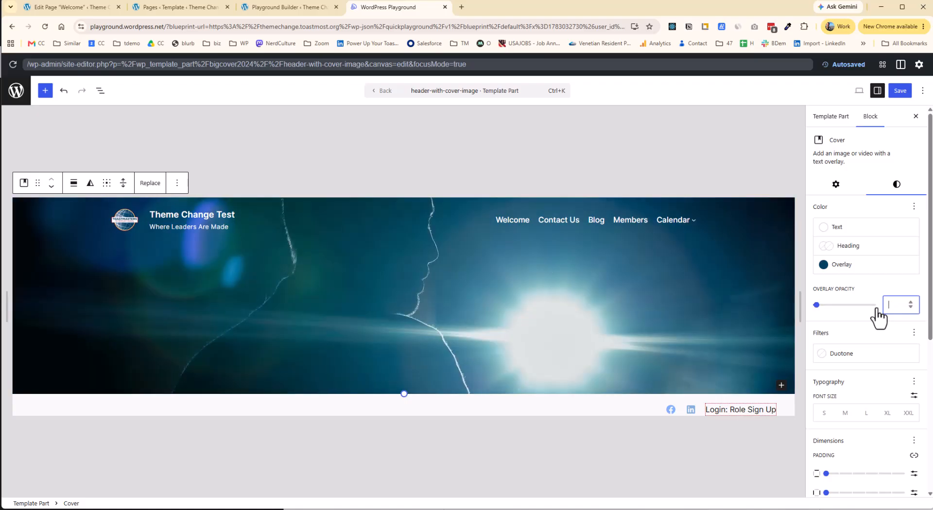
pyautogui.write('70')
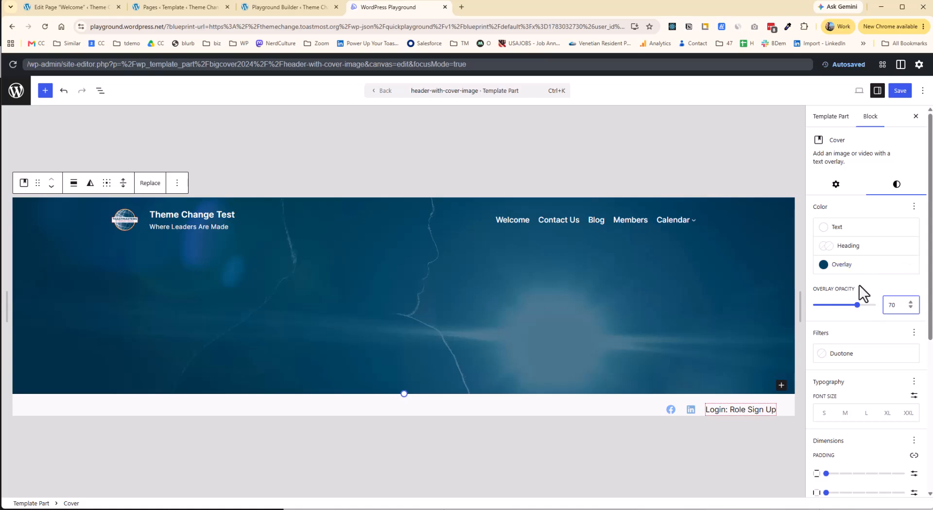
# Save the header-with-cover-image template part and Navigation changes and check the result on the Playground site's front page
pyautogui.click(892, 128)
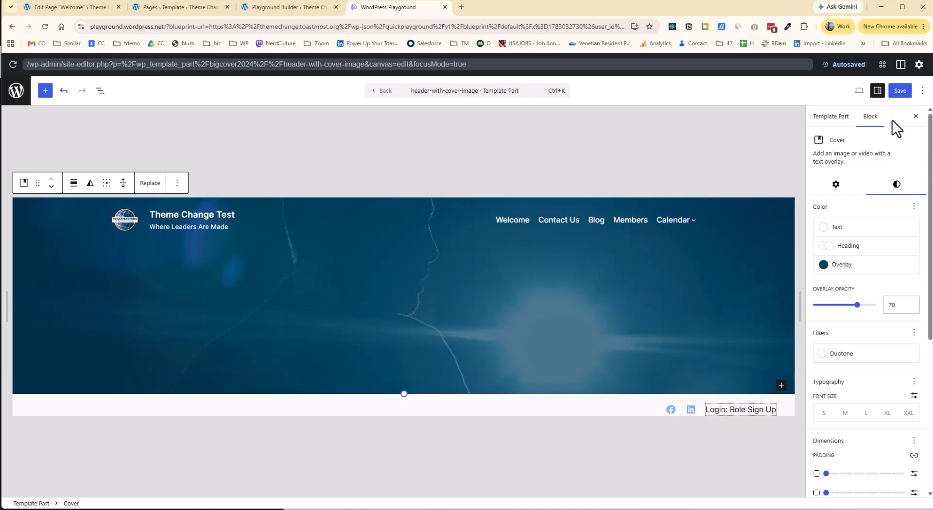
pyautogui.click(899, 92)
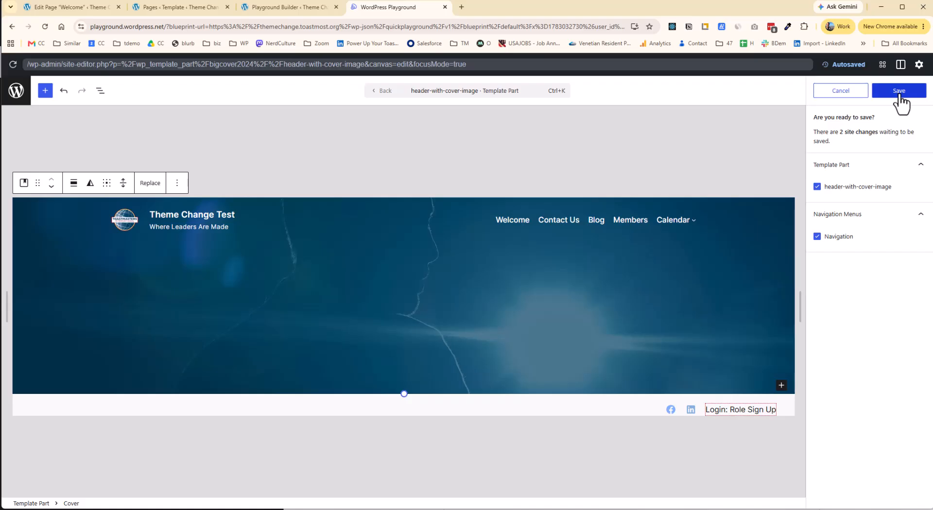
pyautogui.click(899, 92)
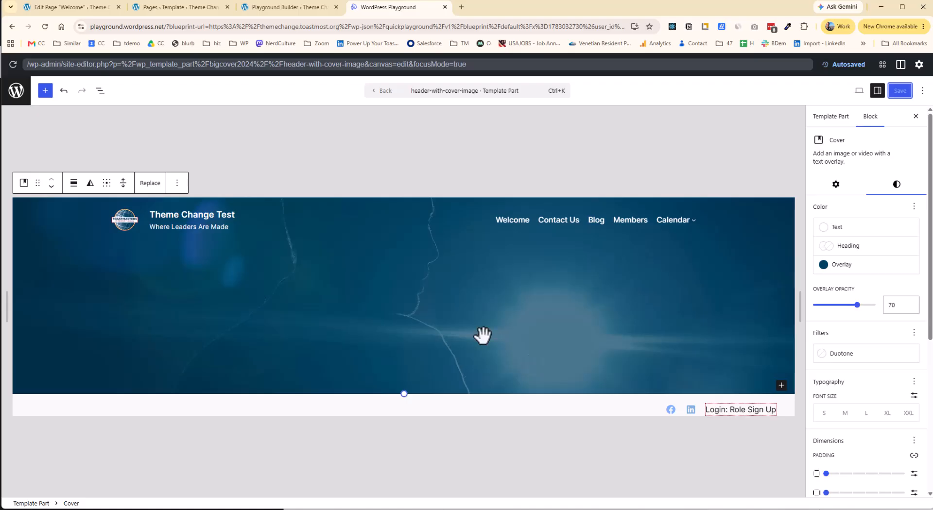
pyautogui.click(16, 90)
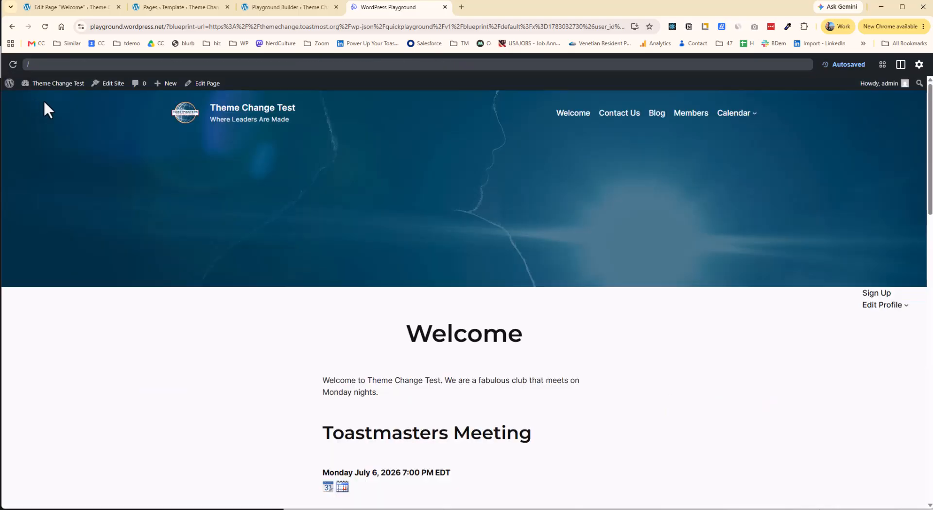
pyautogui.scroll(-7, 649, 199)
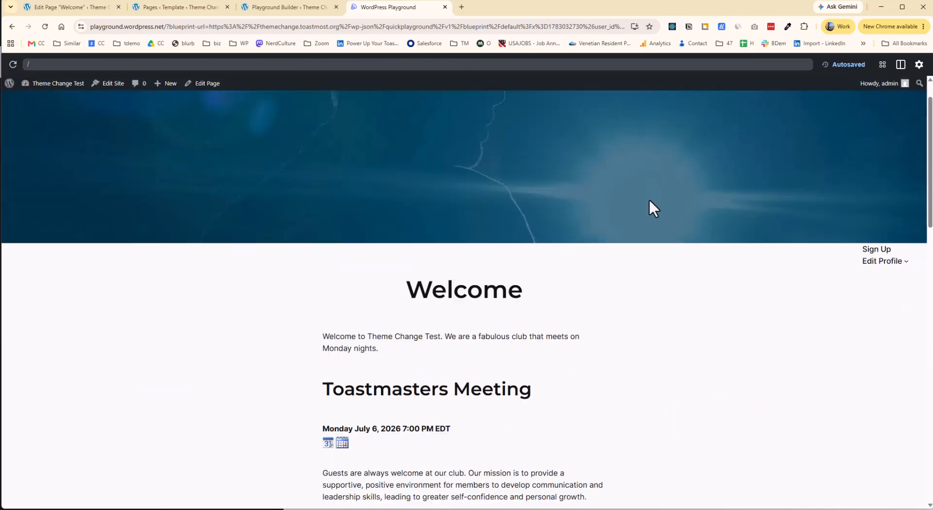
pyautogui.scroll(7, 649, 199)
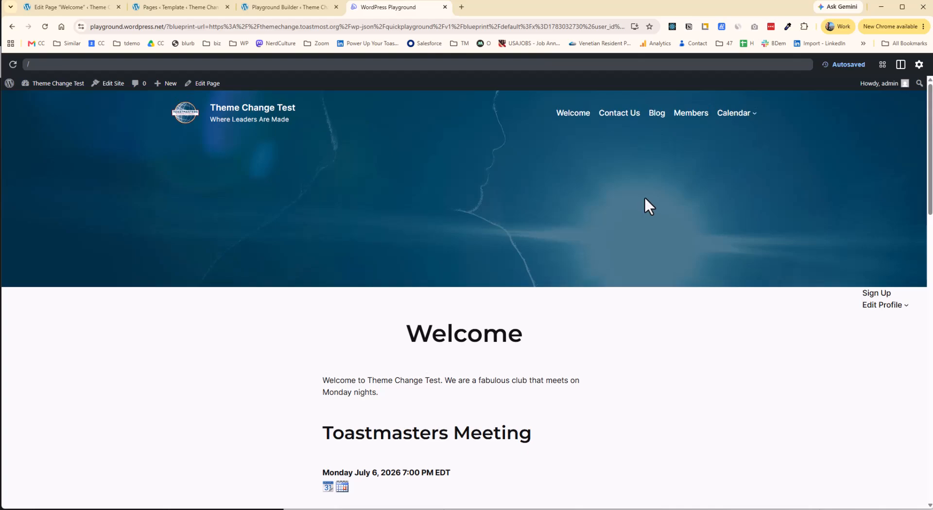
# Open the Quick Playground screen for syncing with themechange.toastmost.org
pyautogui.moveTo(96, 95)
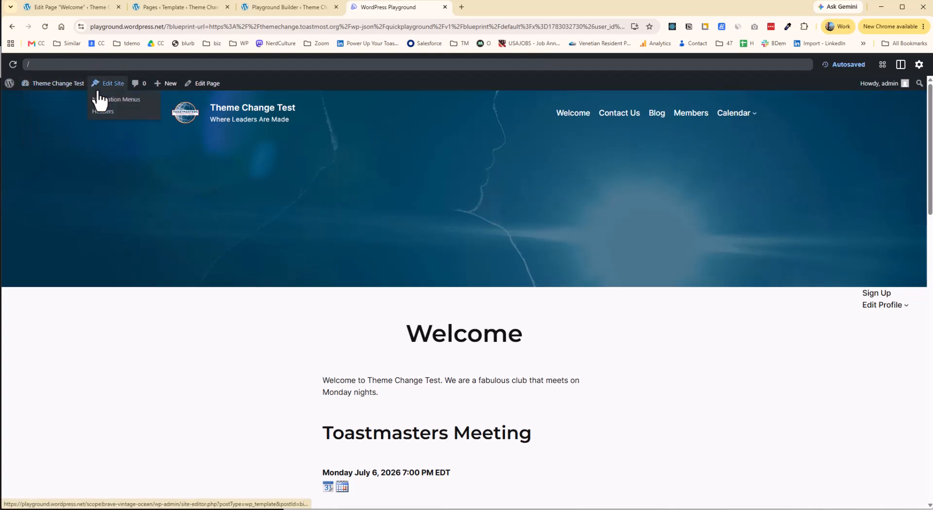
pyautogui.moveTo(67, 95)
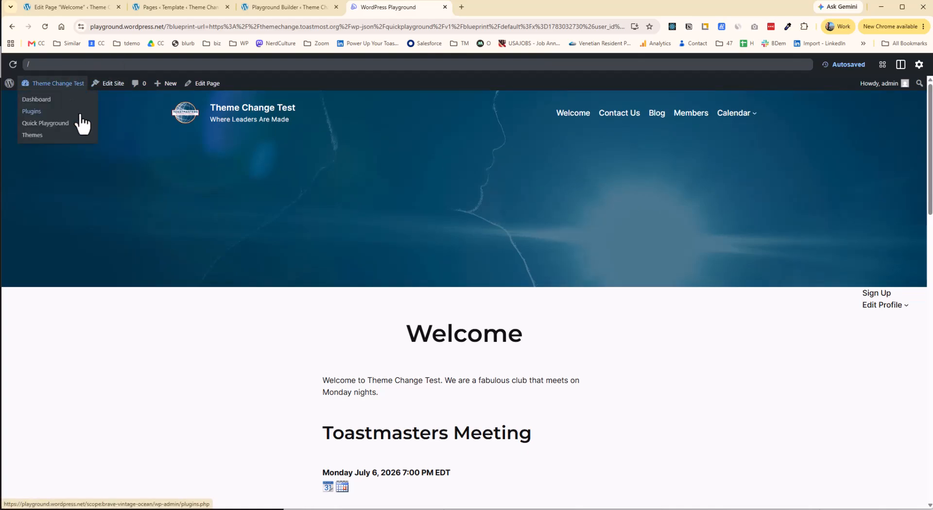
pyautogui.moveTo(85, 126)
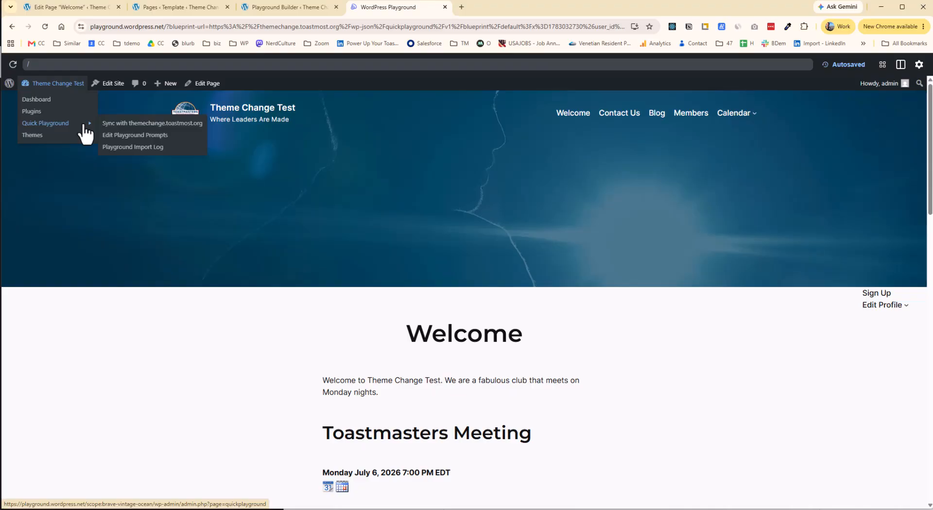
pyautogui.click(128, 127)
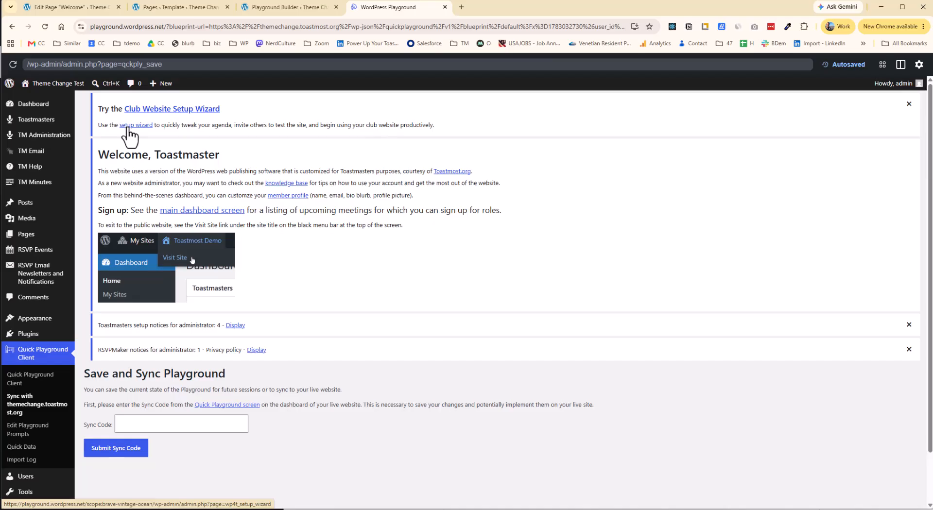
# Enable Quick Playground Save and Sync for the default profile in the live site's Playground Builder and submit the settings
pyautogui.click(289, 6)
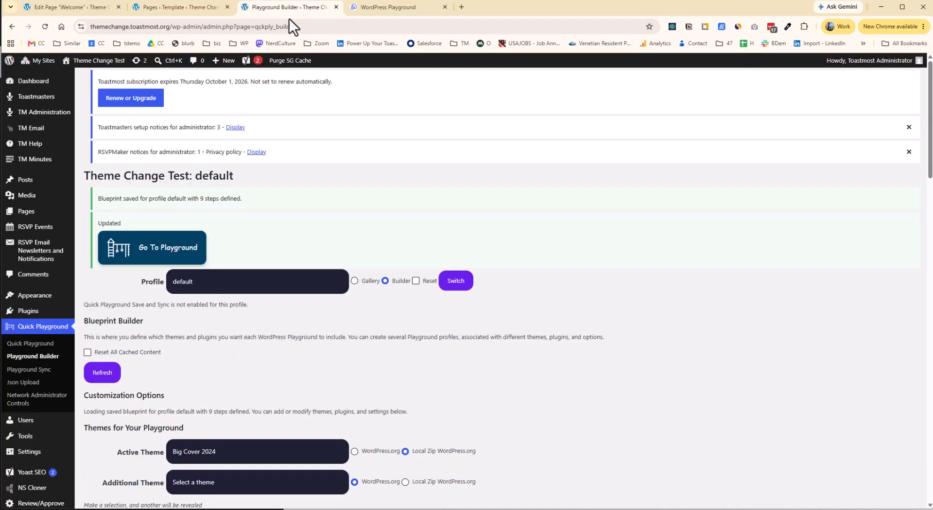
pyautogui.scroll(-20, 432, 325)
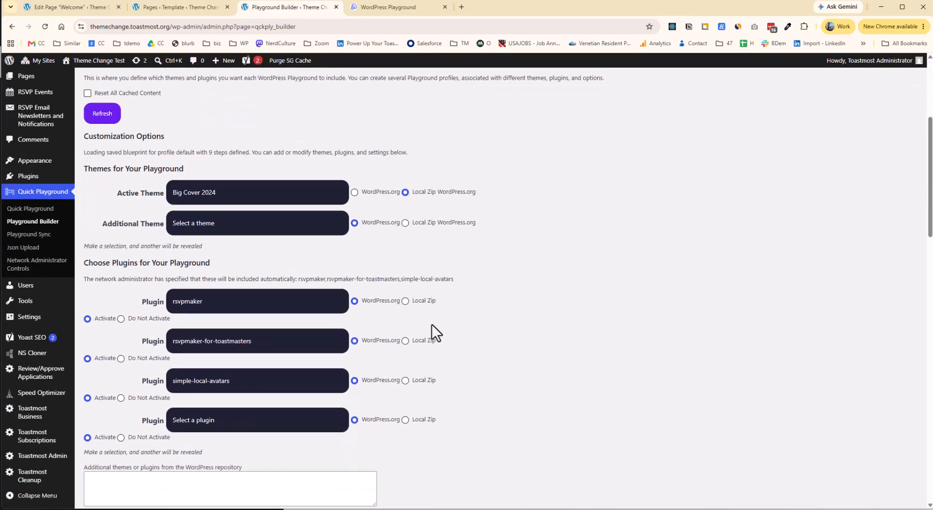
pyautogui.scroll(-7, 430, 323)
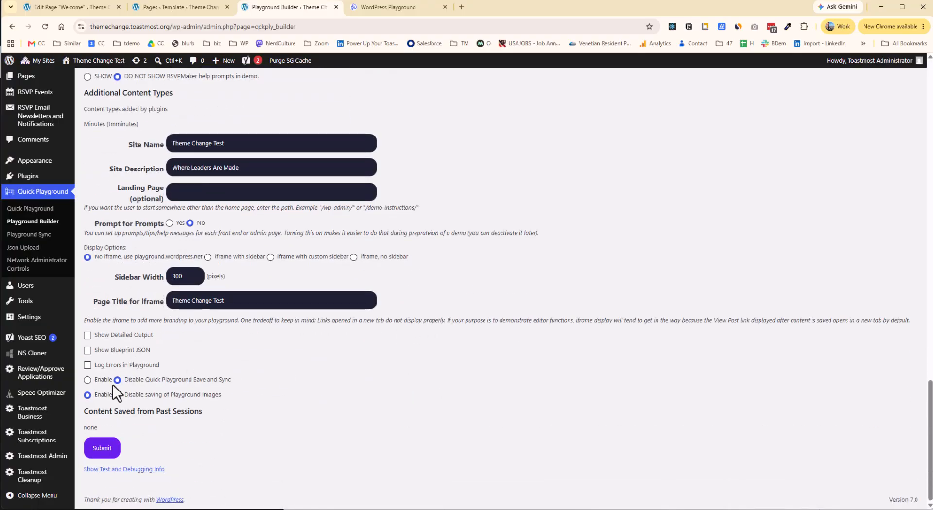
pyautogui.click(88, 380)
pyautogui.click(103, 448)
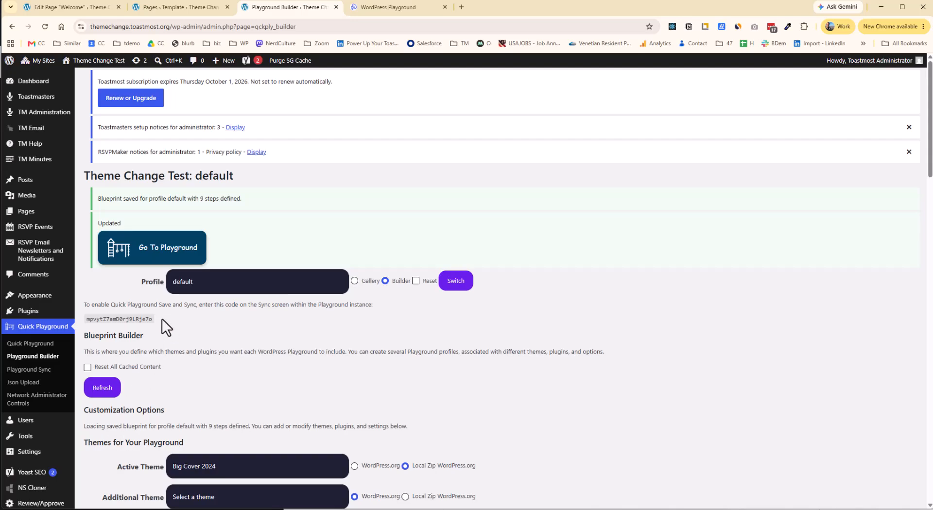
# Copy the sync code from the live site's Playground Builder and submit it on the Playground's Save and Sync screen
pyautogui.moveTo(152, 319); pyautogui.dragTo(86, 322)
pyautogui.hotkey('ctrl', 'c')
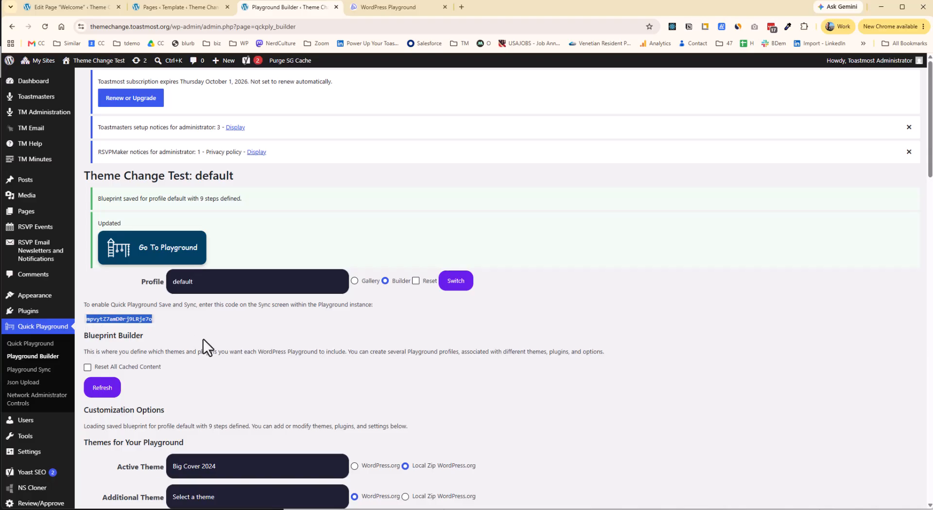
pyautogui.click(395, 10)
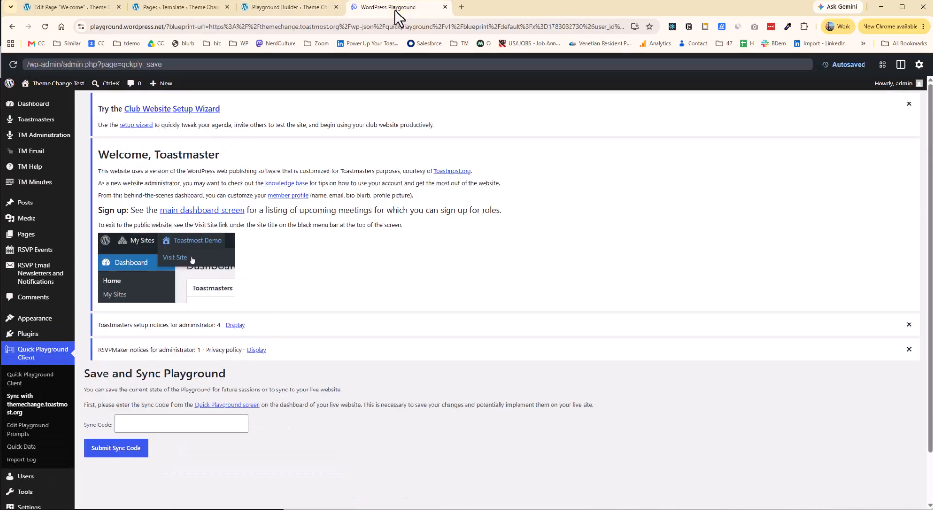
pyautogui.click(169, 426)
pyautogui.hotkey('ctrl', 'v')
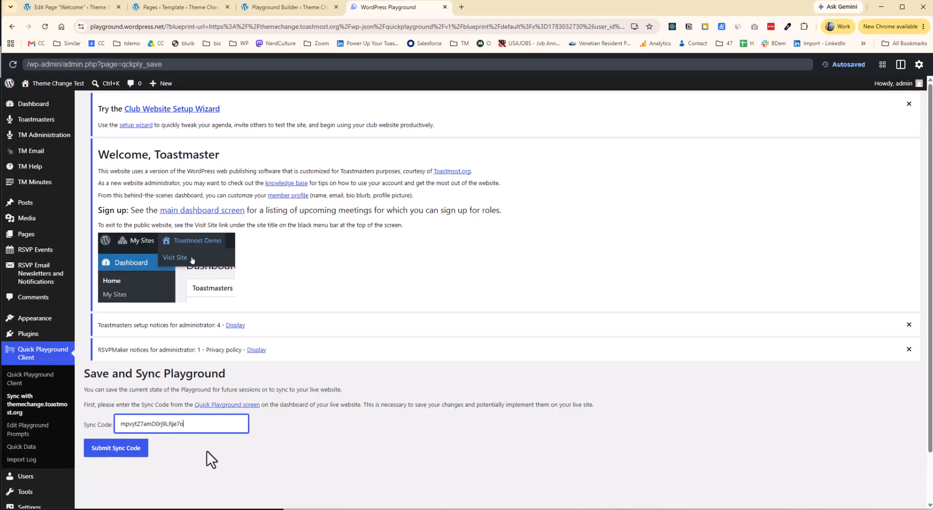
pyautogui.click(111, 453)
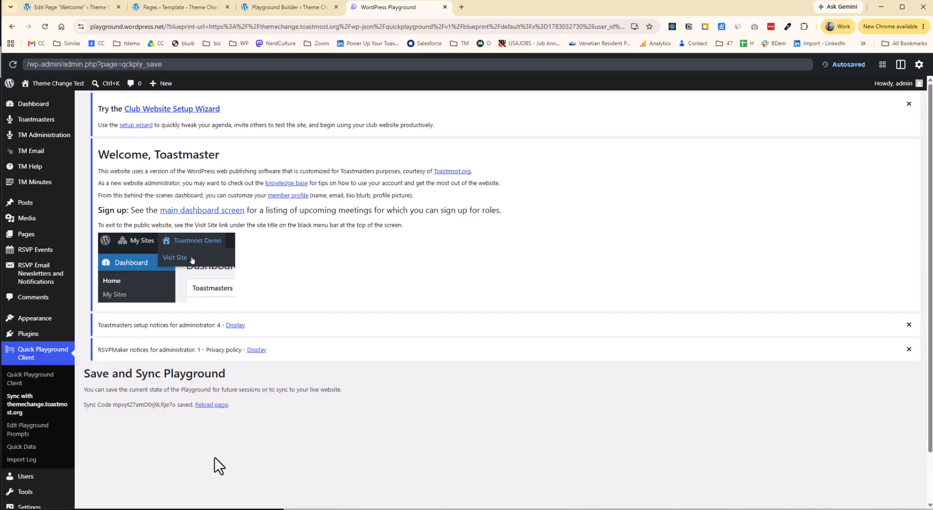
# Reload the Save and Sync page to save the current Playground state and review the save log
pyautogui.click(212, 405)
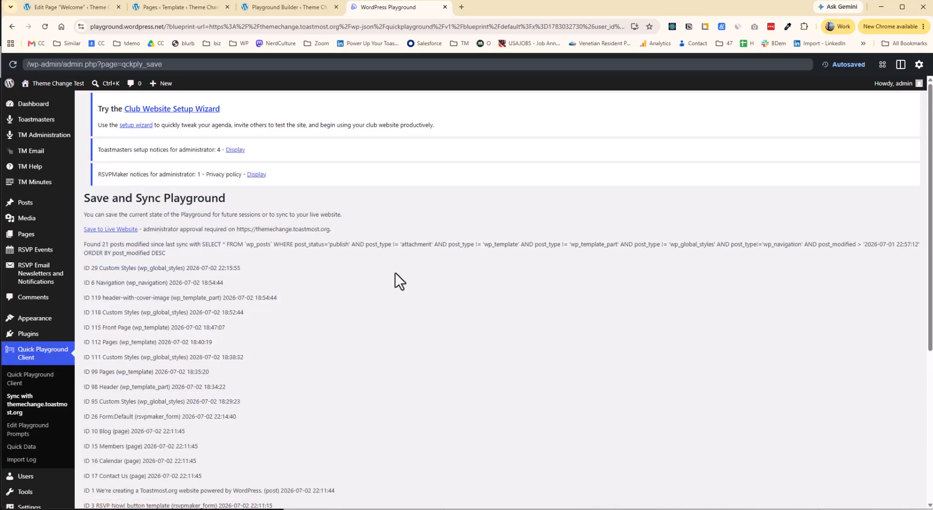
pyautogui.scroll(-6, 390, 281)
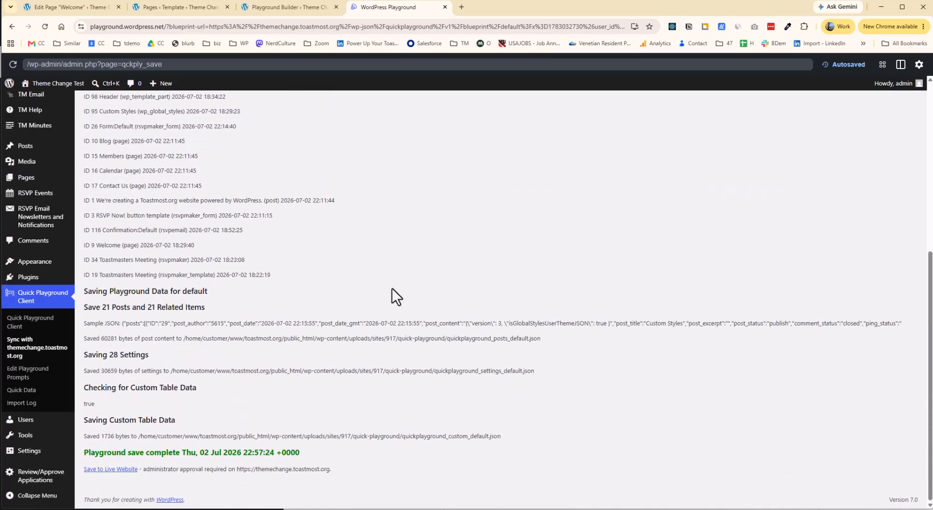
pyautogui.scroll(6, 392, 290)
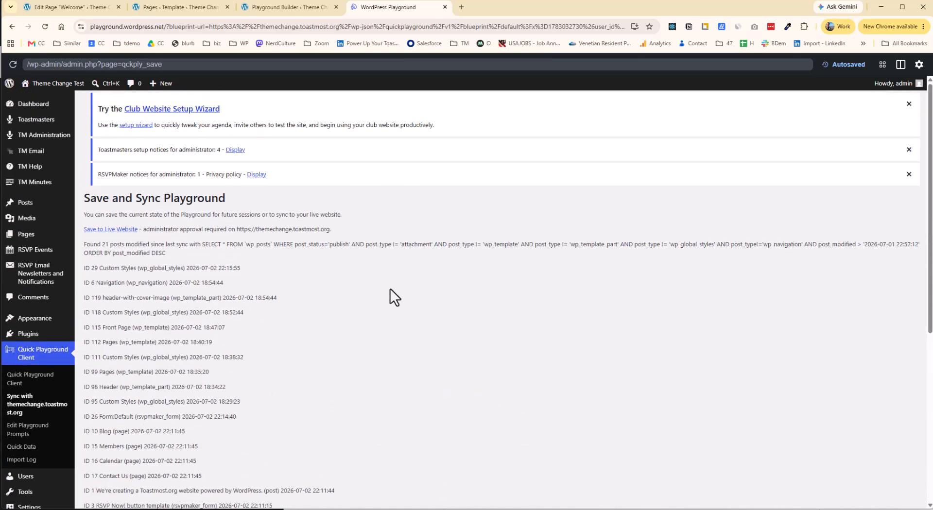
# On the live site's Playground Sync screen, mark Navigation, header-with-cover-image and the bigcover2024 Custom Styles for import
pyautogui.click(273, 10)
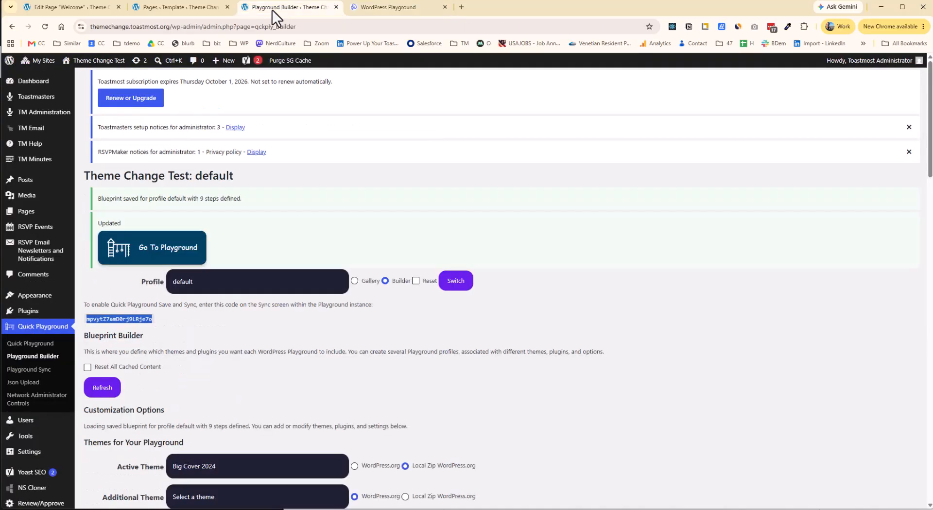
pyautogui.click(35, 371)
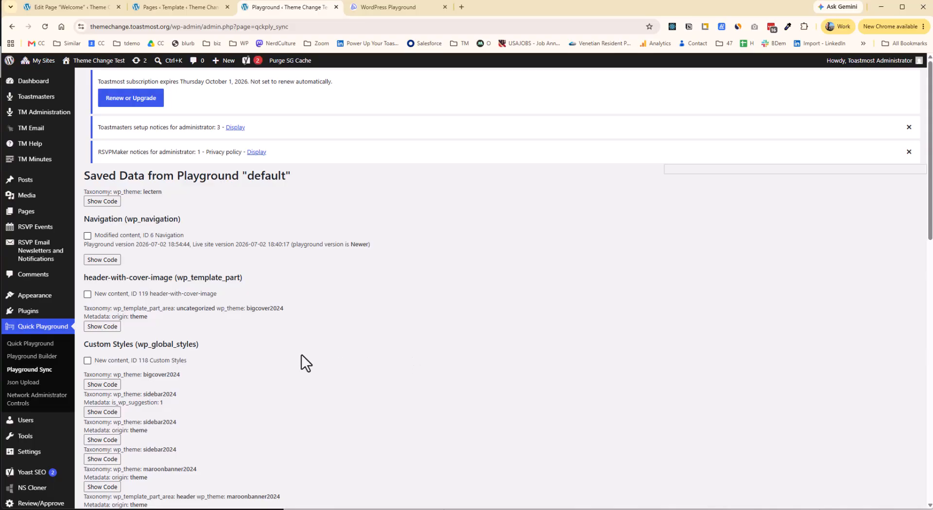
pyautogui.click(87, 293)
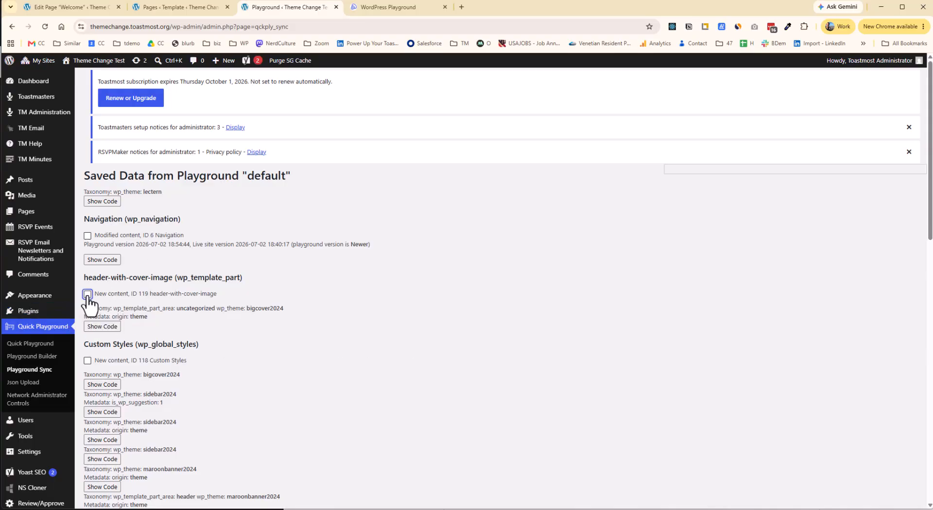
pyautogui.click(87, 236)
pyautogui.scroll(-2, 282, 293)
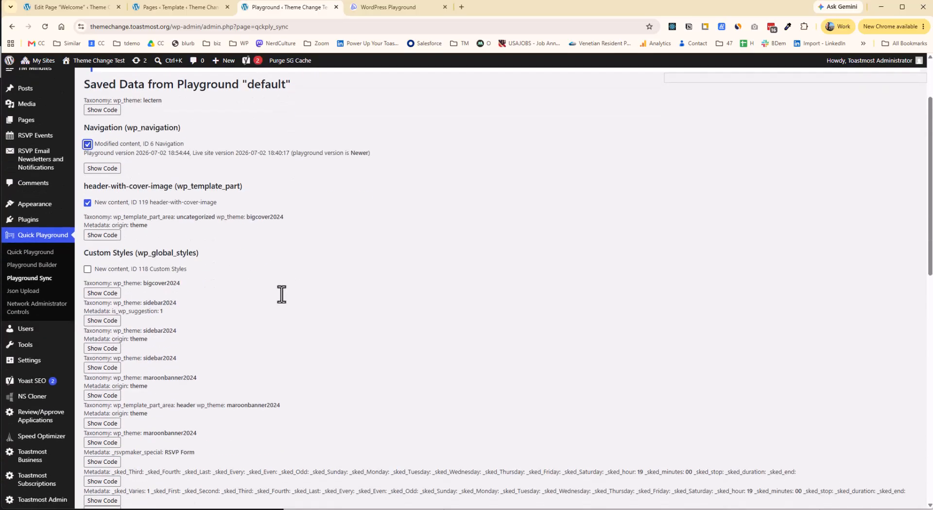
pyautogui.click(87, 270)
# Enable switching the live site to the Playground theme bigcover2024 and import the marked content
pyautogui.scroll(-5, 380, 285)
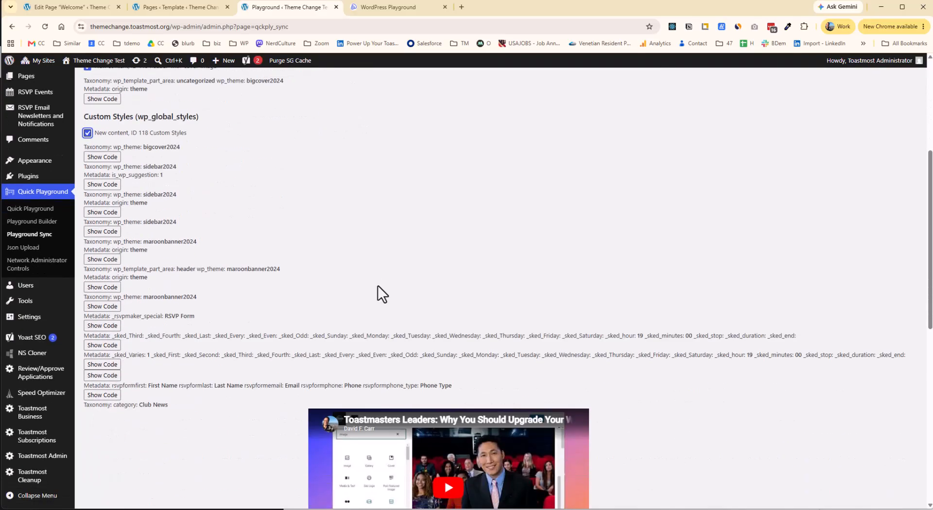
pyautogui.scroll(-2, 379, 297)
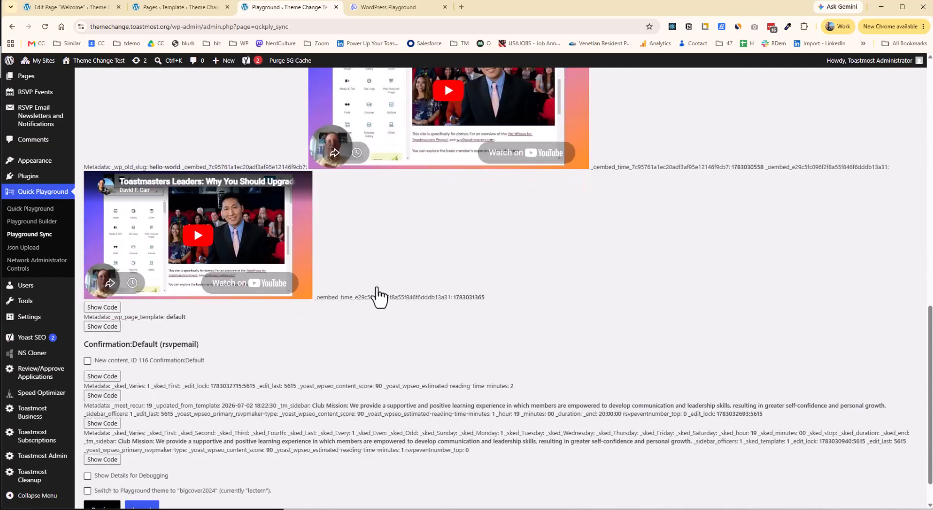
pyautogui.scroll(-1, 379, 297)
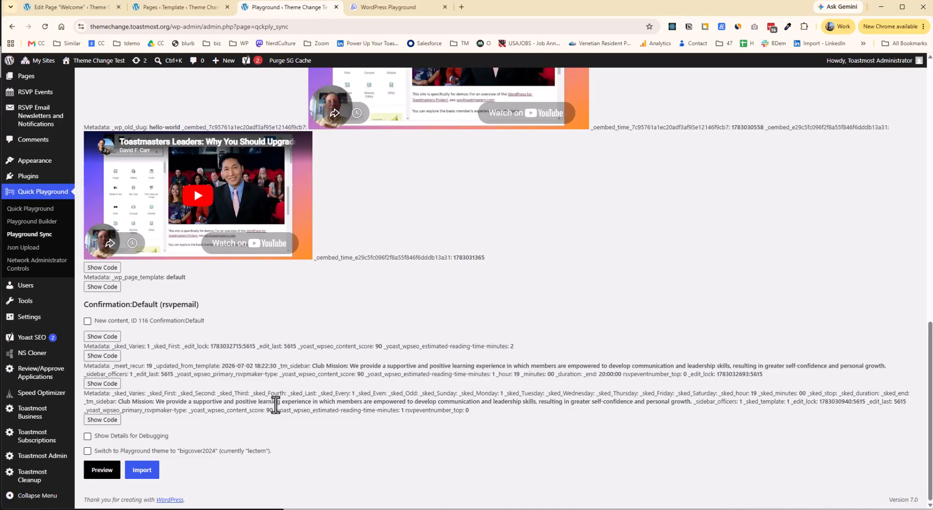
pyautogui.click(87, 451)
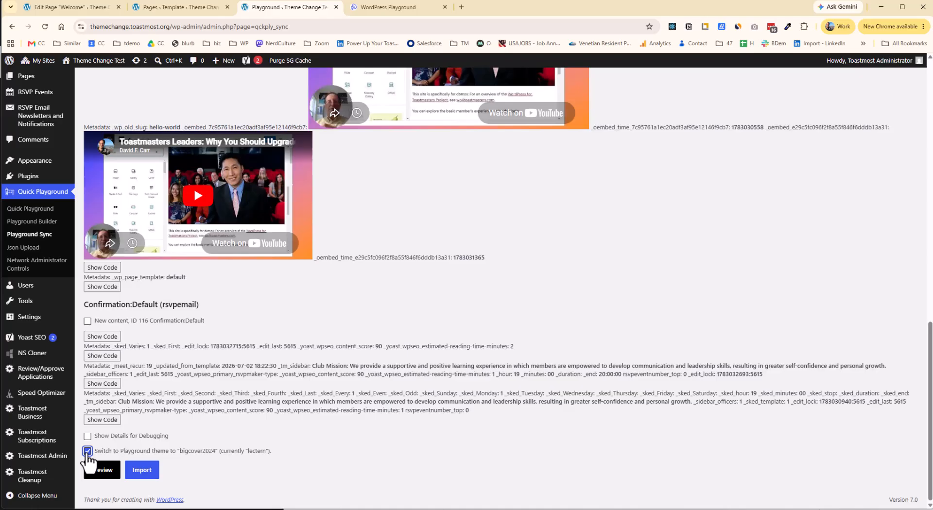
pyautogui.click(147, 475)
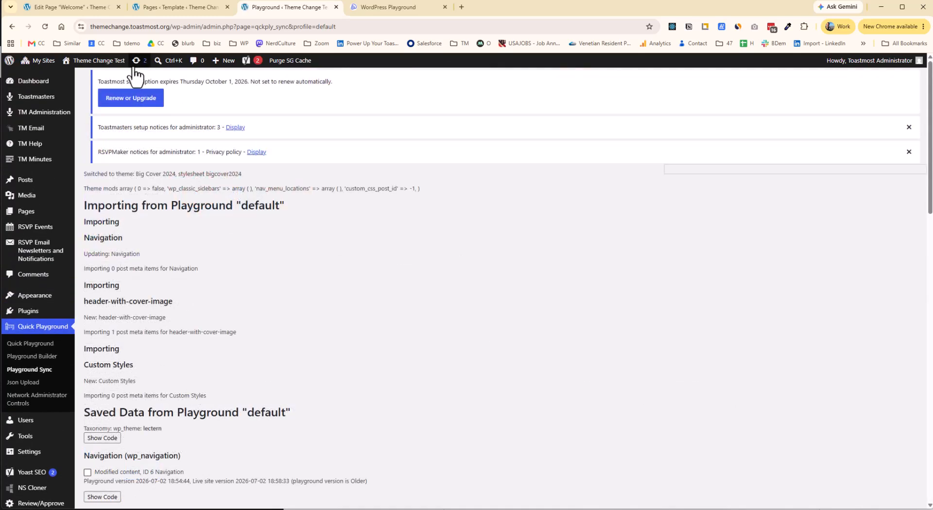
# Visit the live site's home page and examine the imported Big Cover 2024 header and content
pyautogui.moveTo(93, 62)
pyautogui.click(78, 80)
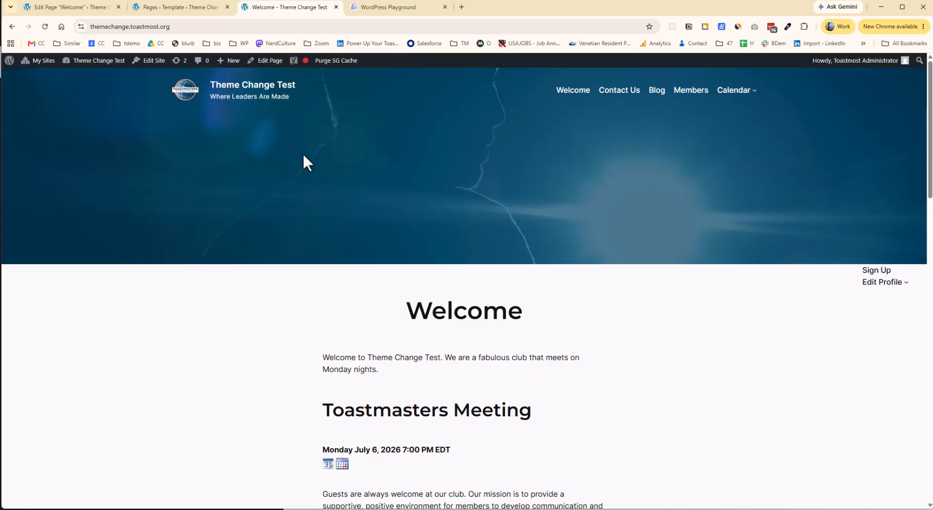
pyautogui.scroll(-5, 391, 209)
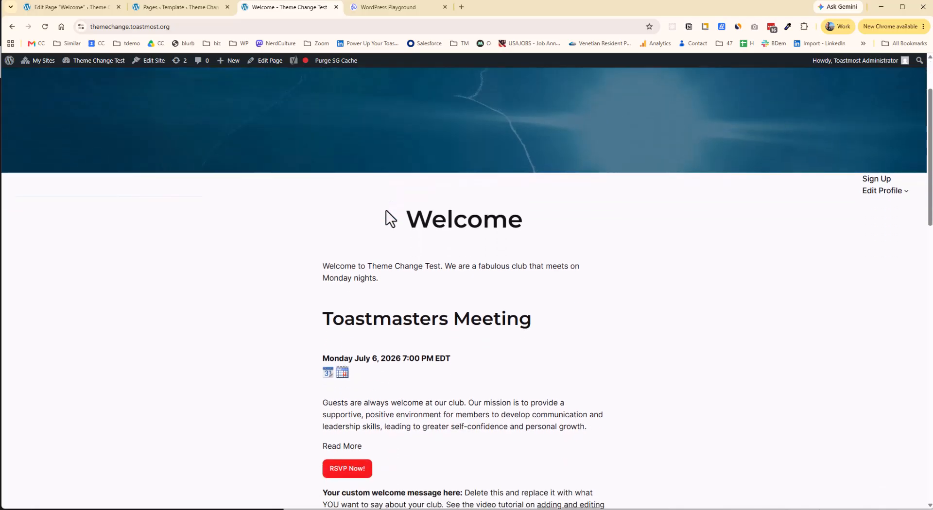
pyautogui.scroll(-2, 384, 211)
pyautogui.scroll(8, 383, 212)
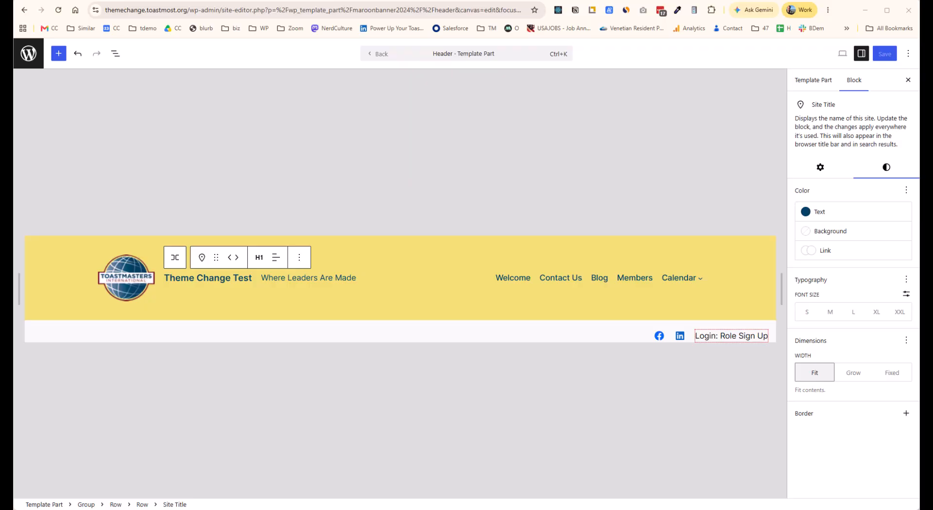
# Examine the header group's colour settings in the template part and compare them with the header on the live home page
pyautogui.click(763, 249)
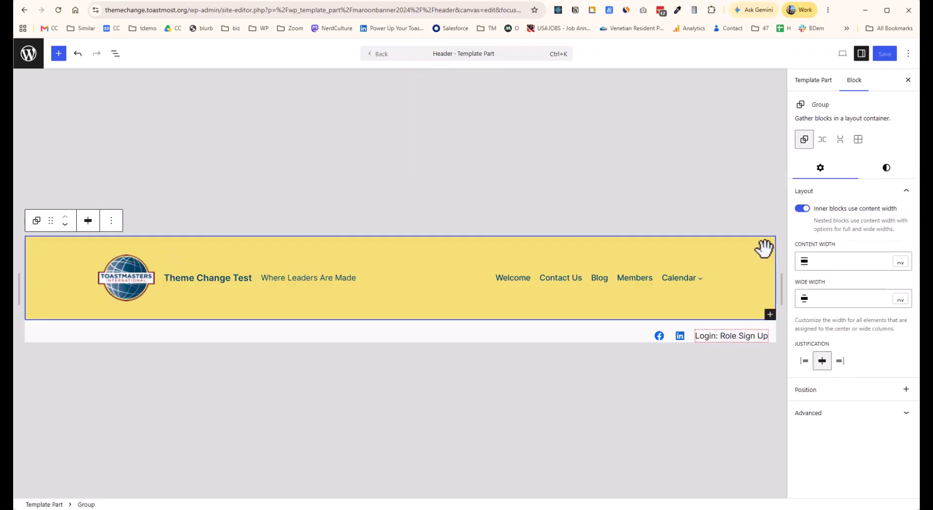
pyautogui.click(885, 170)
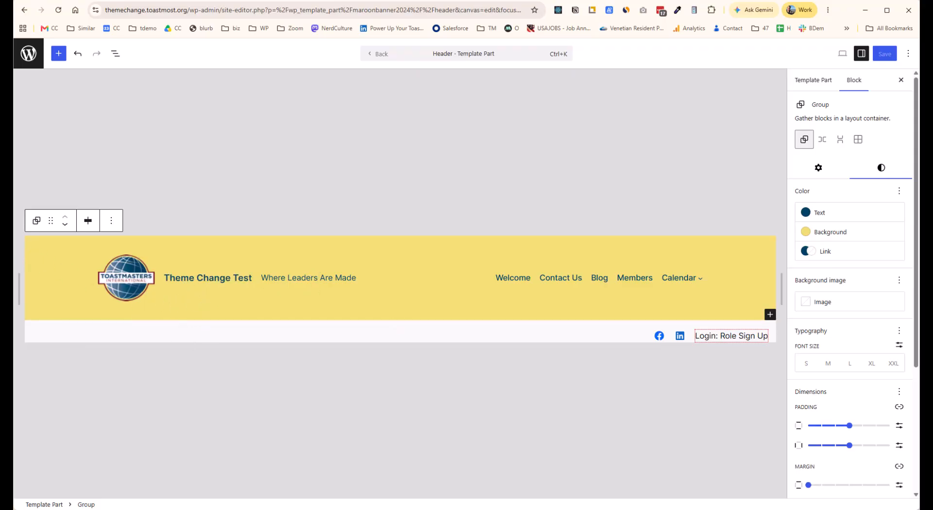
pyautogui.hotkey('ctrl', 'Tab')
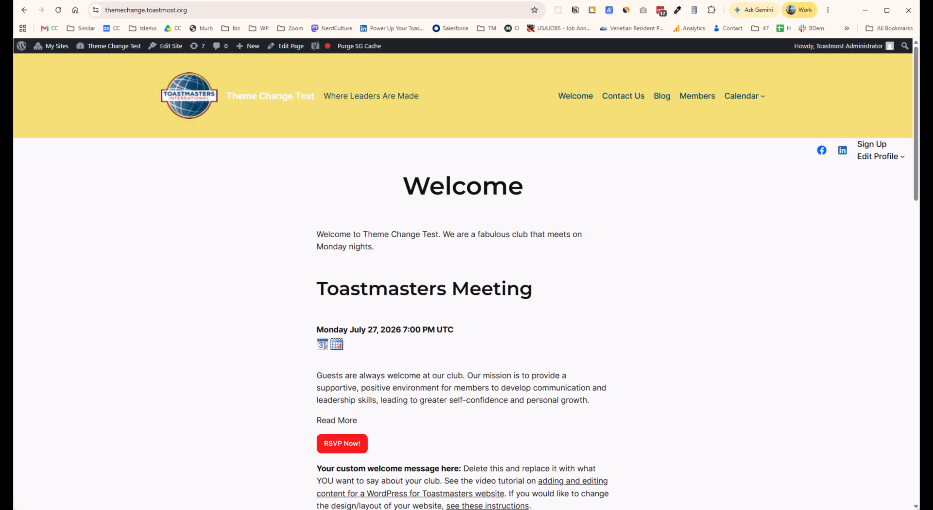
pyautogui.click(7, 128)
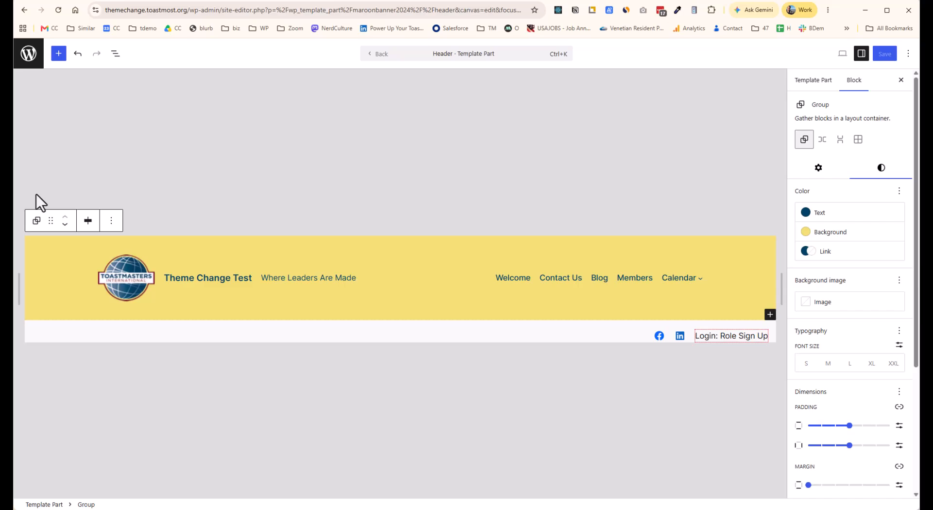
# Clear both the default and the hover link colours of the header's Site Title block
pyautogui.click(202, 280)
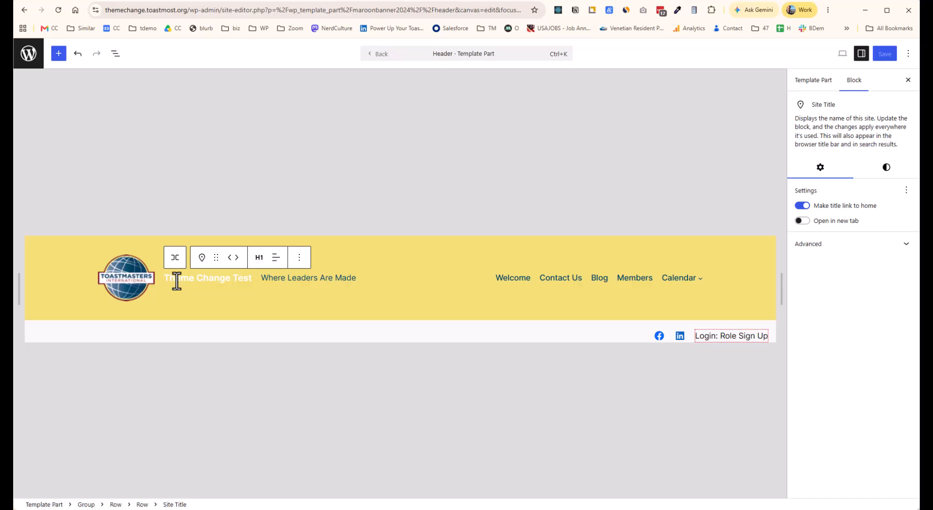
pyautogui.moveTo(176, 281); pyautogui.dragTo(287, 267)
pyautogui.click(885, 171)
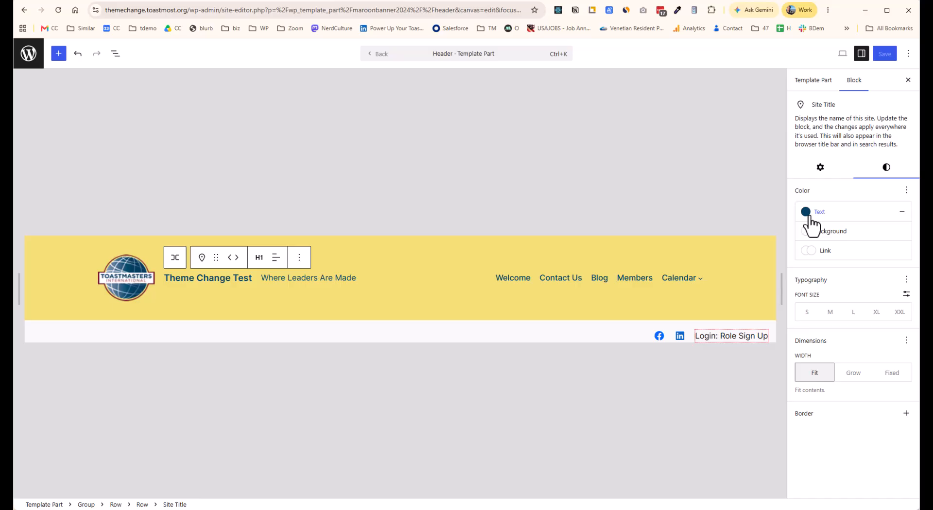
pyautogui.click(837, 254)
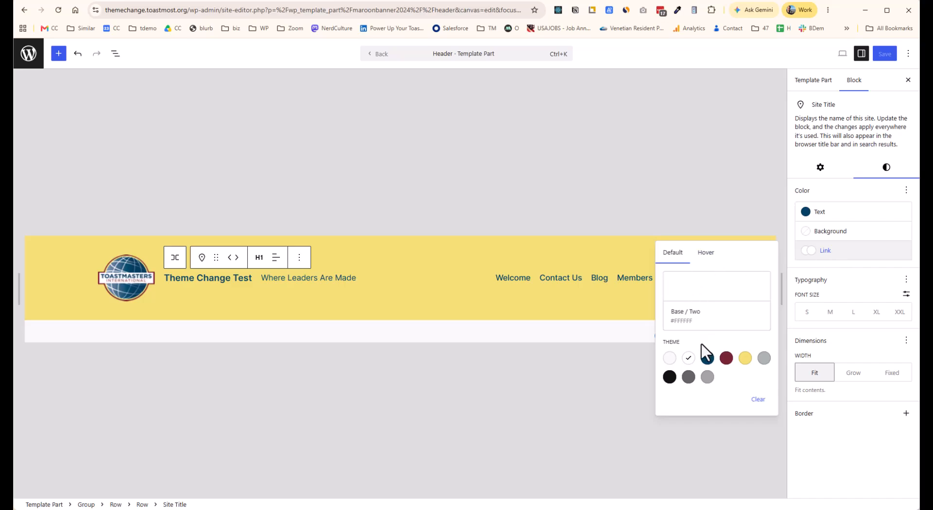
pyautogui.click(707, 253)
pyautogui.click(757, 399)
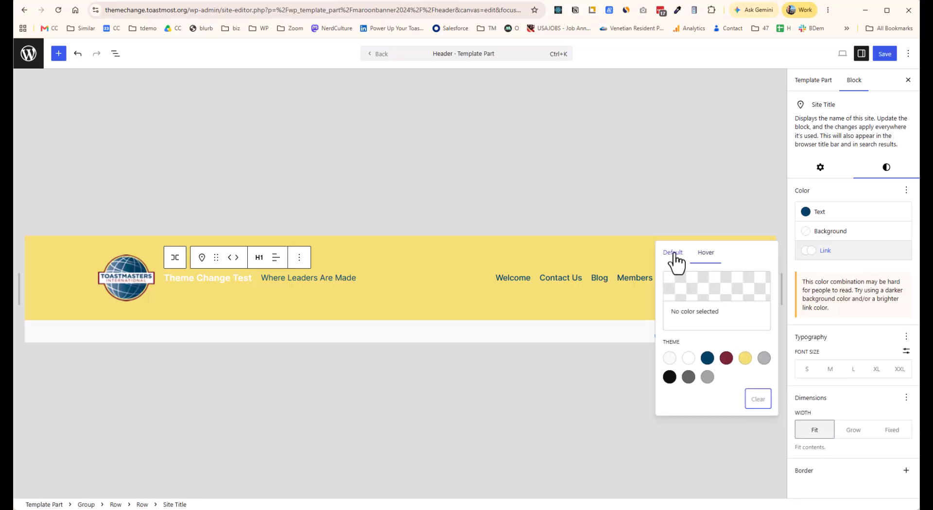
pyautogui.click(673, 253)
pyautogui.click(758, 399)
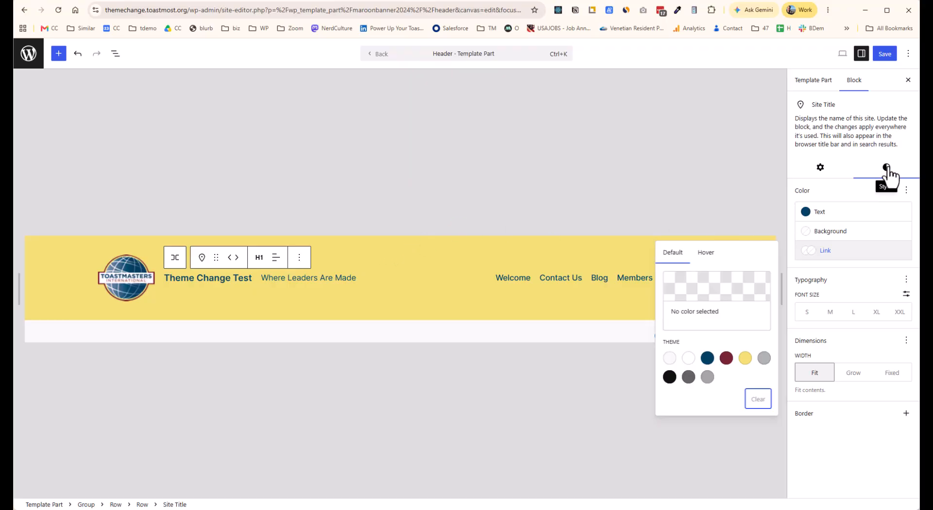
# Set the header group's link hover colour to True Maroon, save the template part, and reload the live home page
pyautogui.click(489, 243)
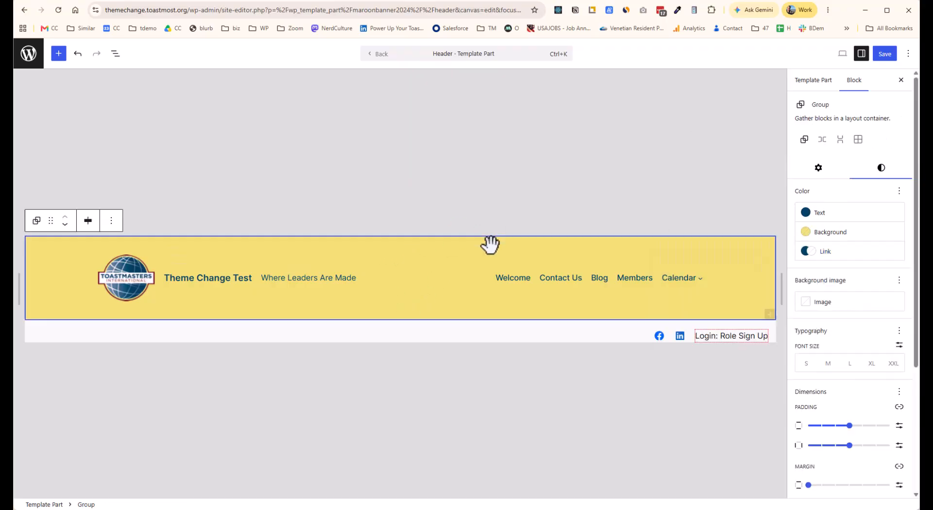
pyautogui.click(885, 168)
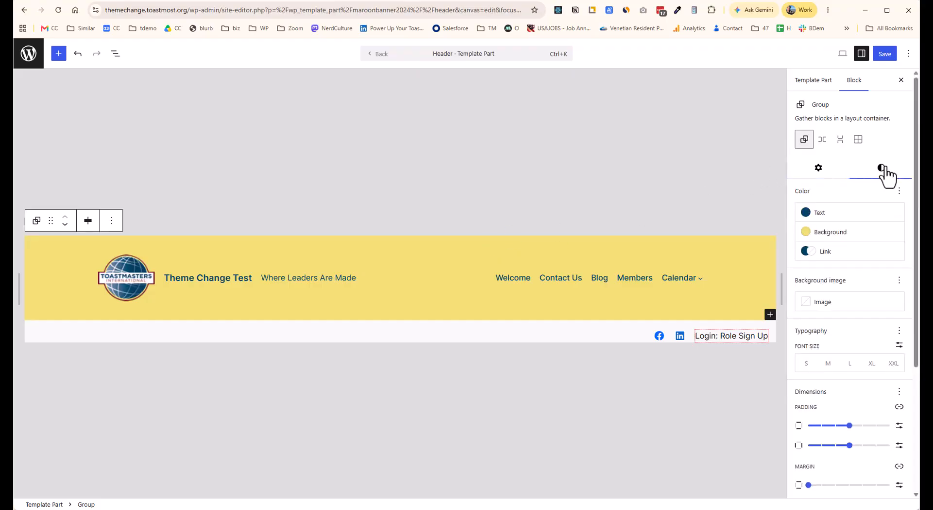
pyautogui.click(842, 265)
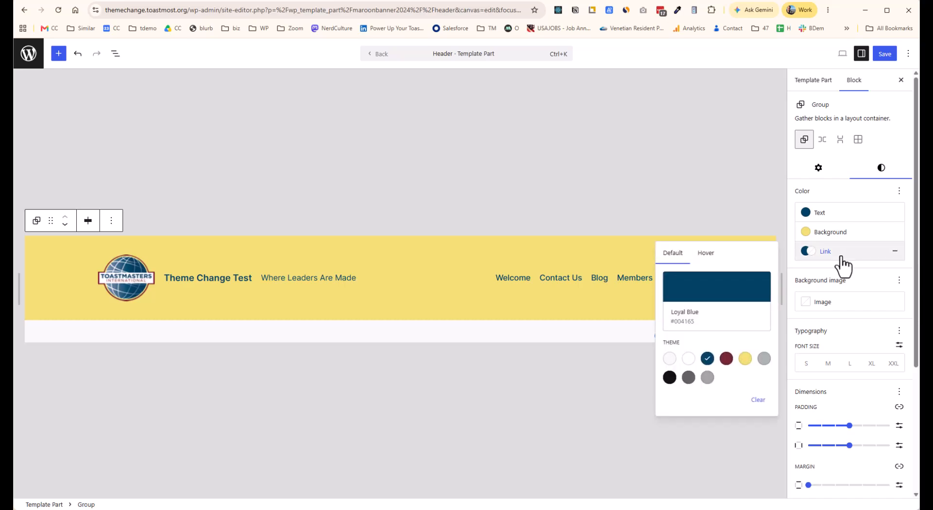
pyautogui.click(705, 253)
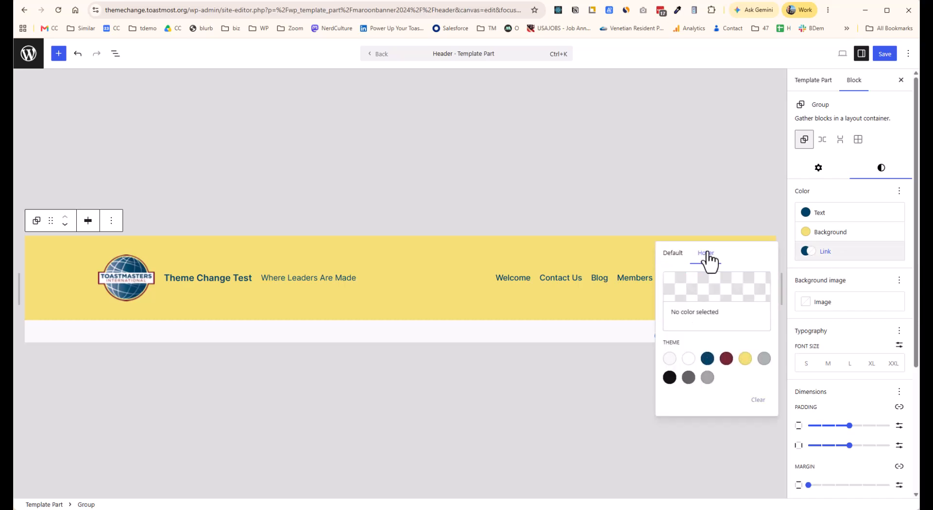
pyautogui.click(728, 362)
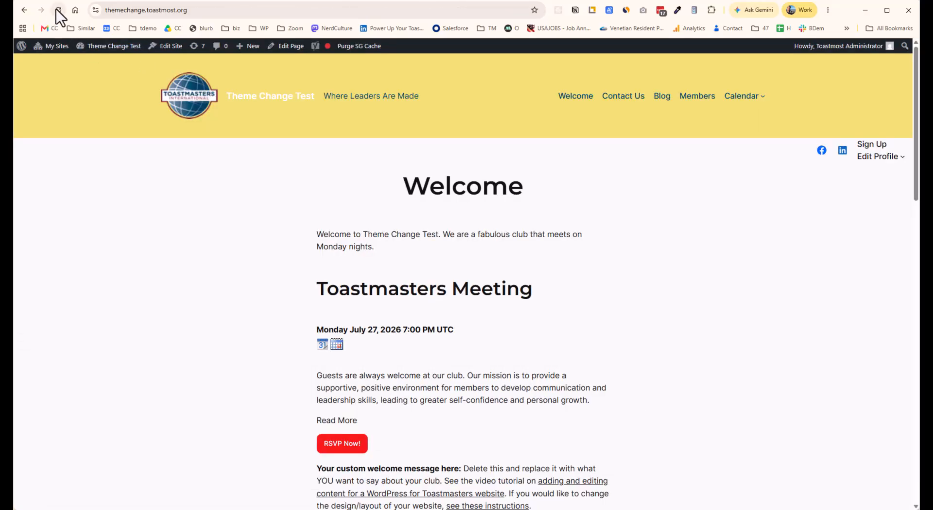
pyautogui.click(55, 10)
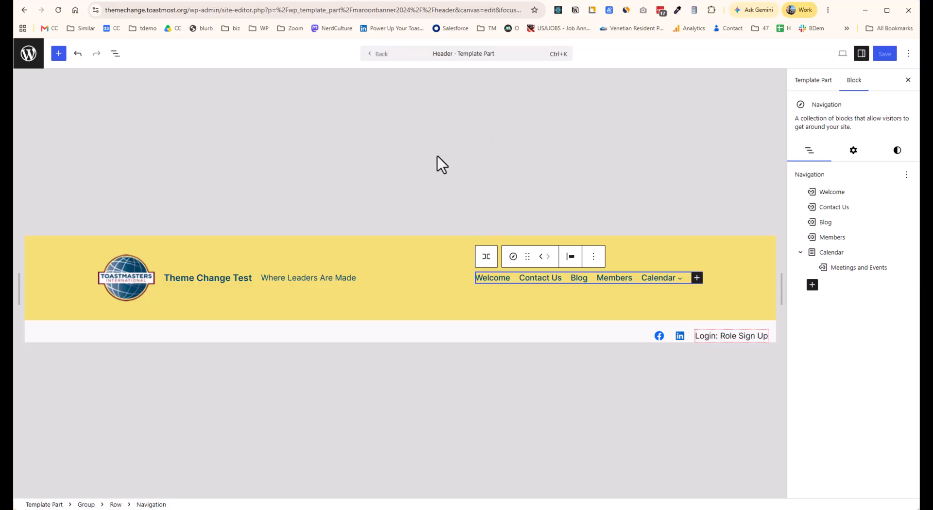
# Compare the colour settings of the Site Title block with those of the surrounding header group
pyautogui.click(759, 248)
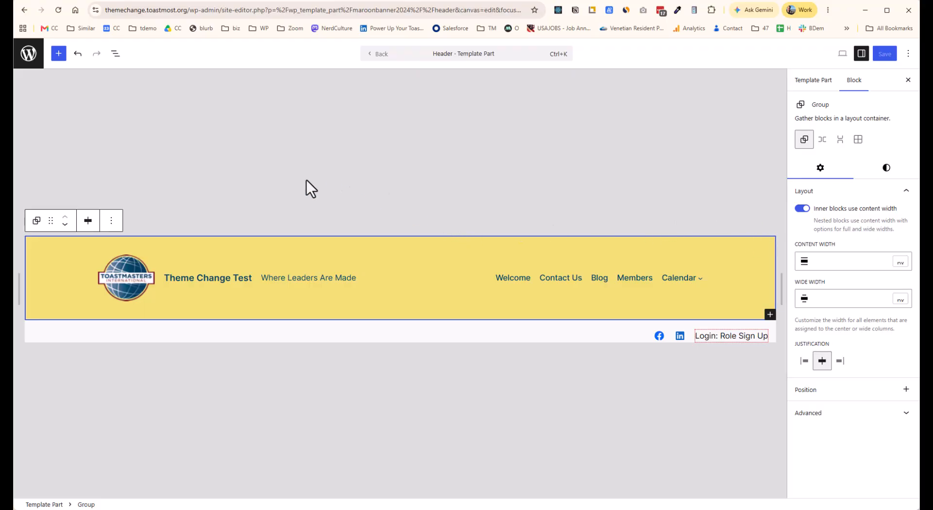
pyautogui.click(194, 278)
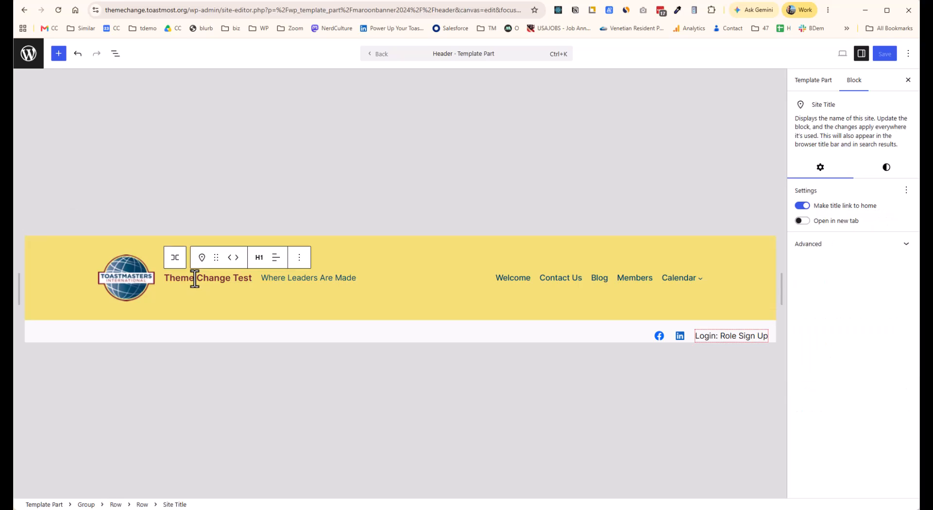
pyautogui.click(890, 168)
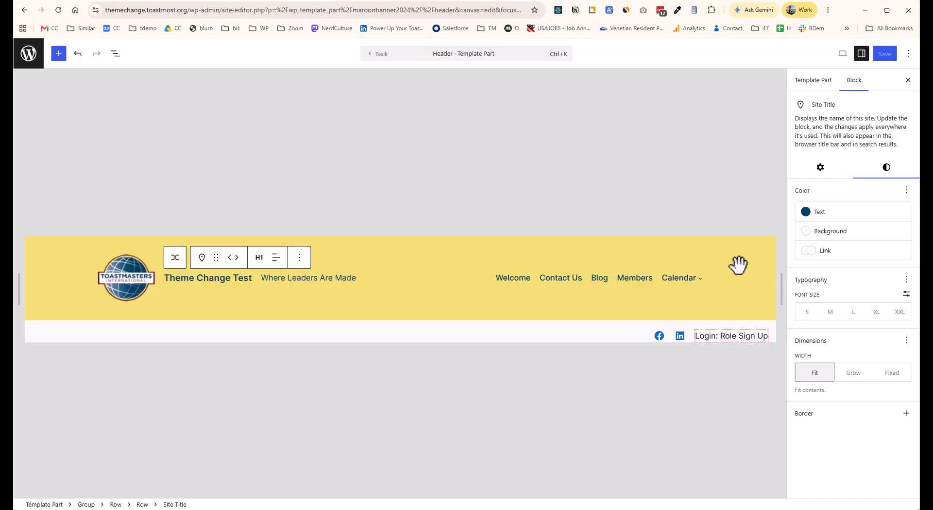
pyautogui.click(766, 243)
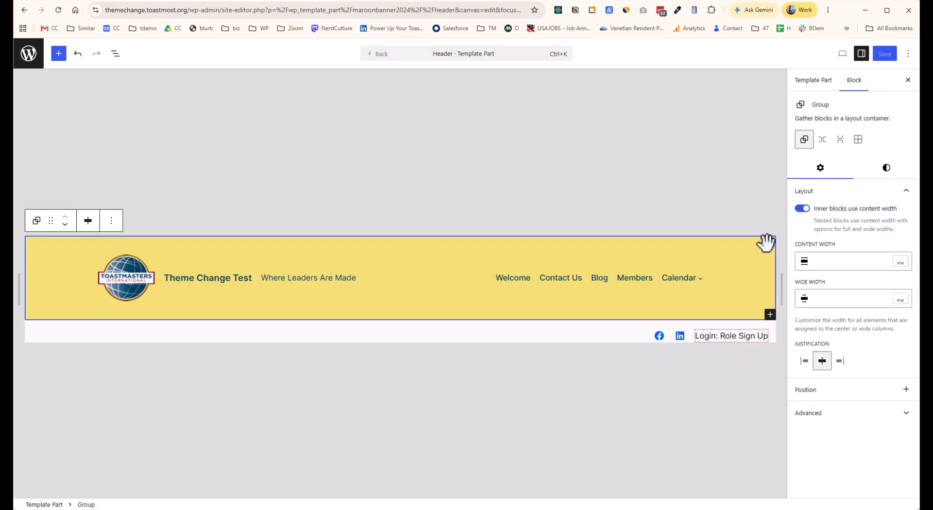
pyautogui.click(885, 167)
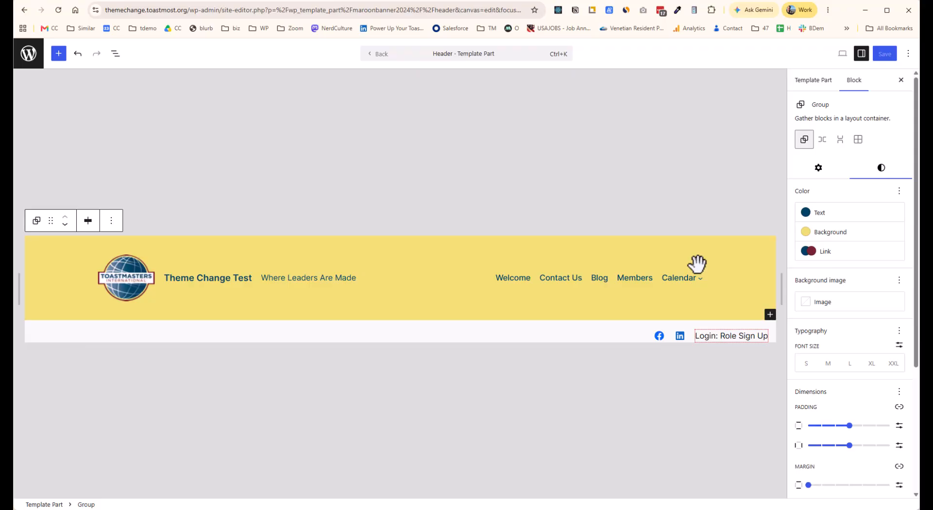
# Set the Site Title's link colour to True Maroon and its hover colour to Loyal Blue, save, and reload the live home page
pyautogui.click(186, 280)
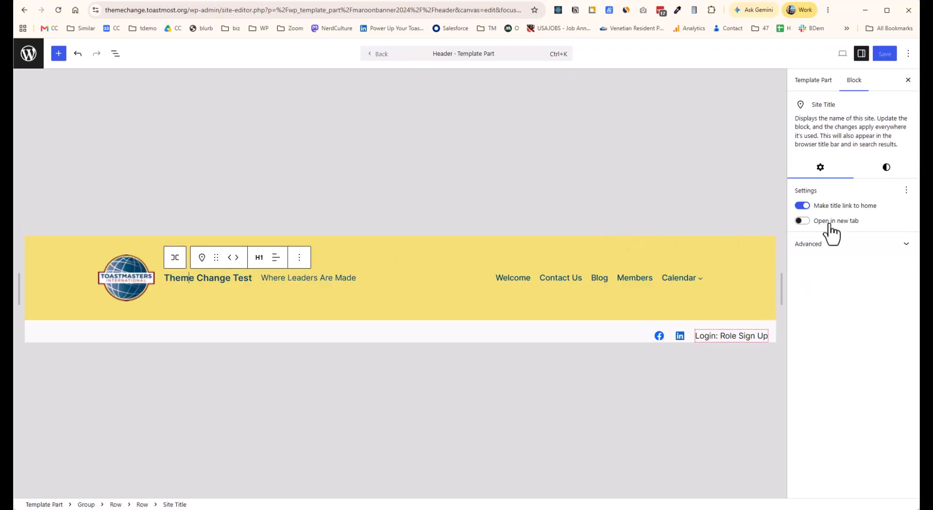
pyautogui.click(886, 174)
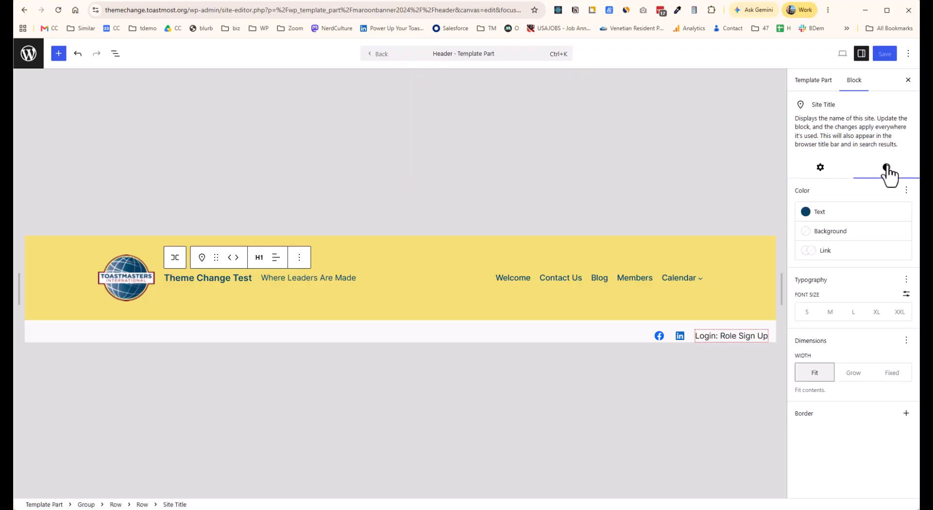
pyautogui.click(845, 254)
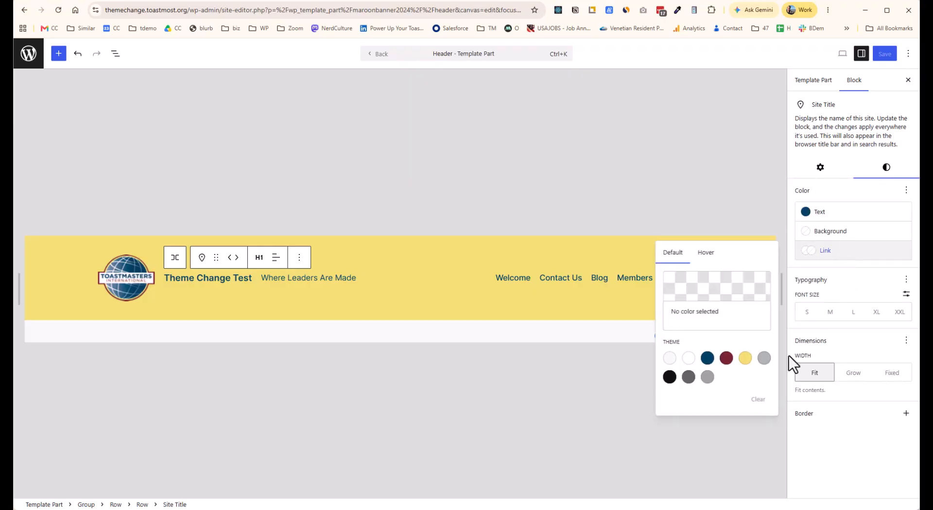
pyautogui.click(727, 360)
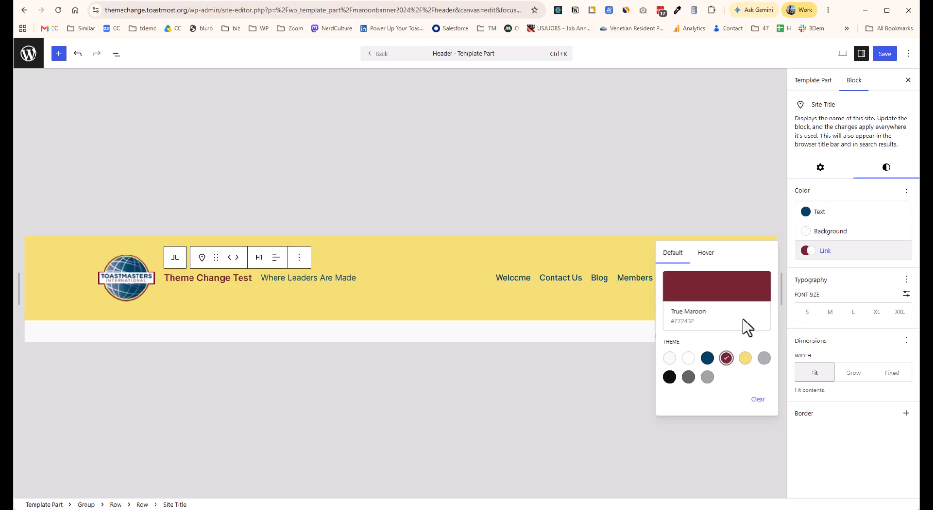
pyautogui.click(705, 256)
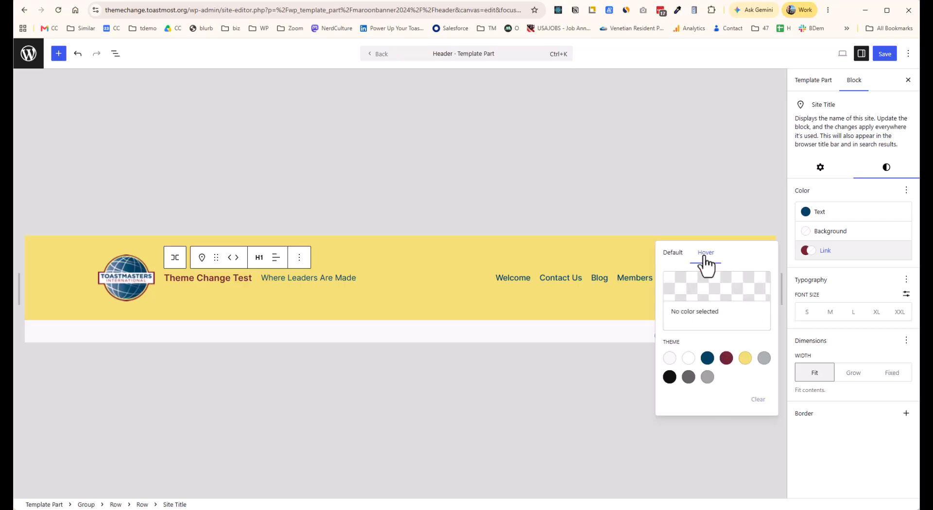
pyautogui.click(707, 359)
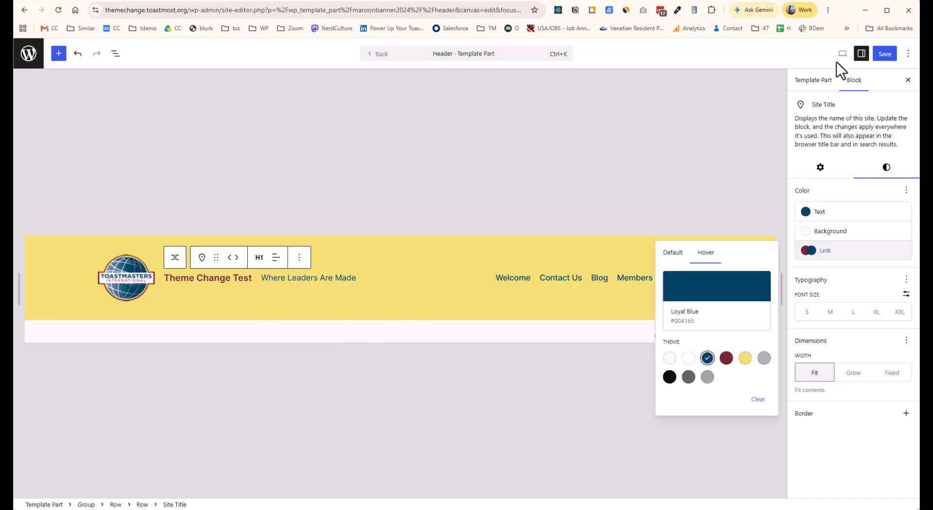
pyautogui.click(884, 55)
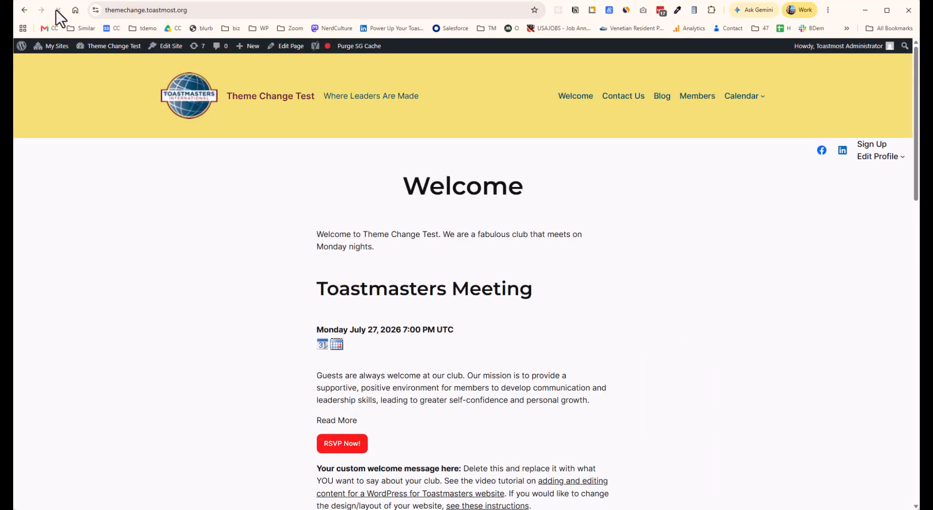
pyautogui.click(58, 10)
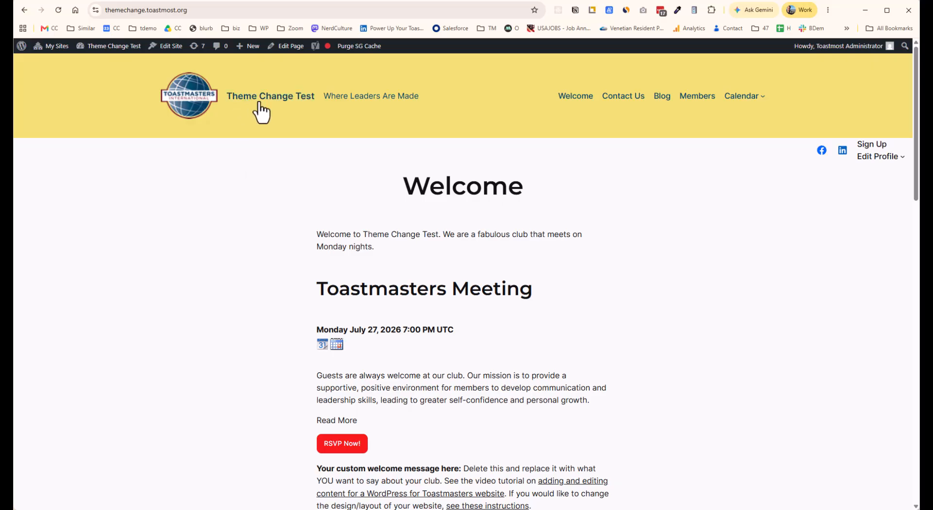